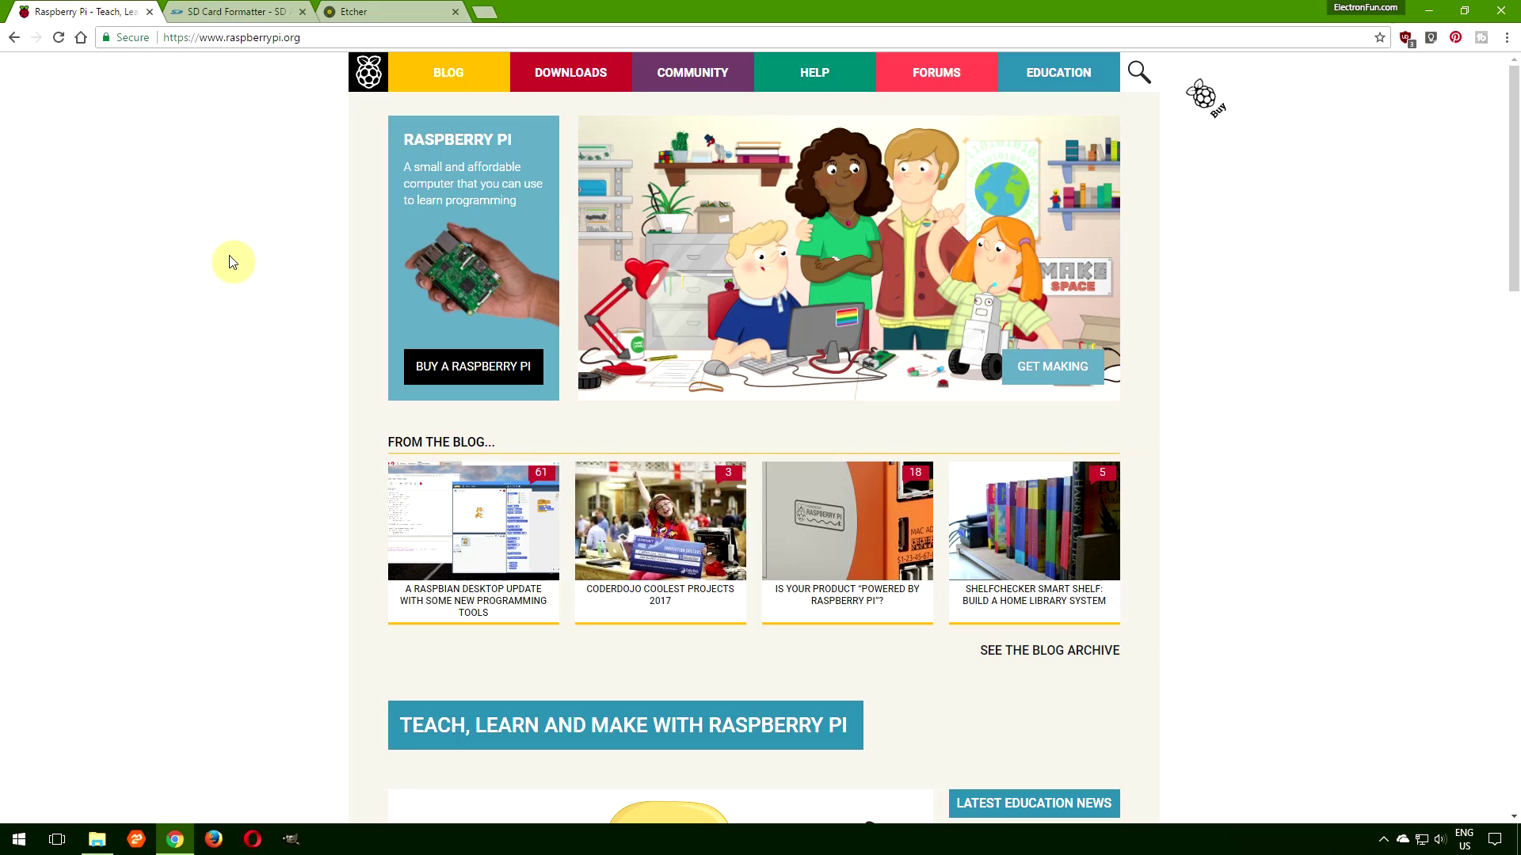
Go to raspberrypi.org/downloads by adding /downloads to the web address.
left_click(317, 40)
left_click(318, 40)
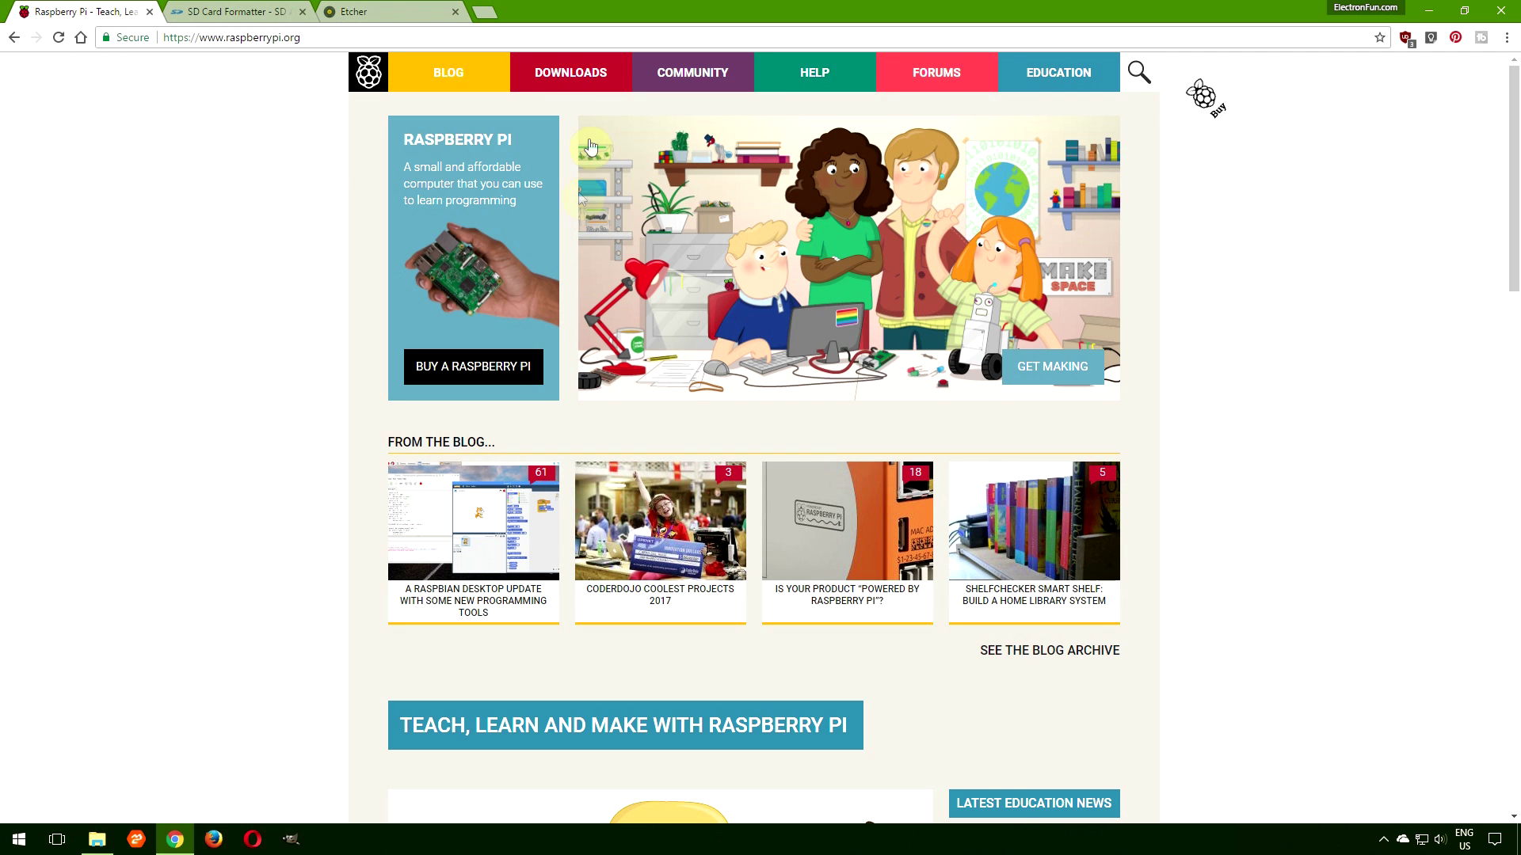
key("Return")
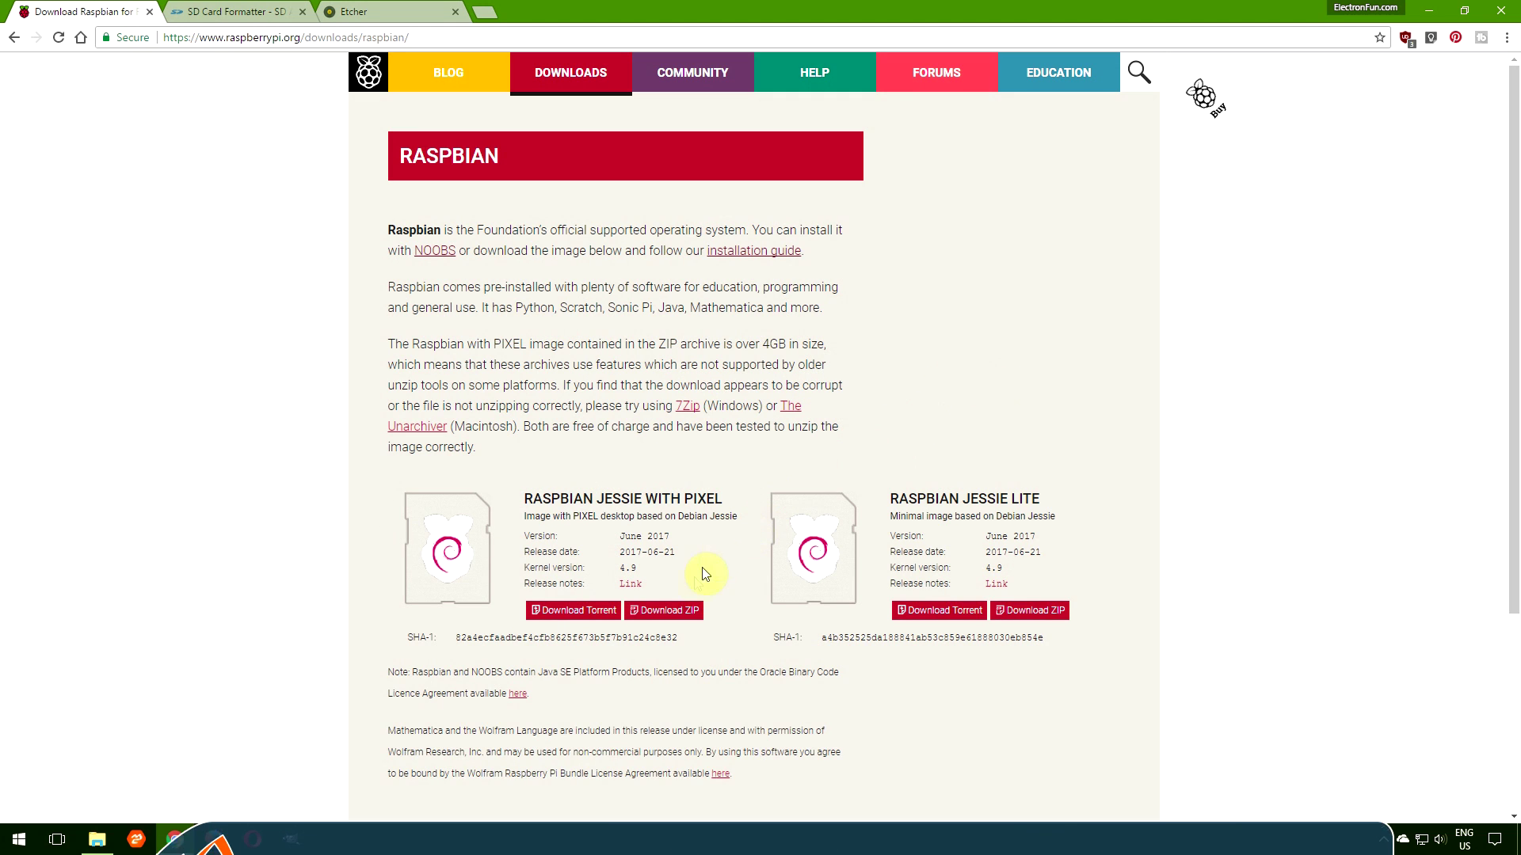
Start the ZIP download of Raspbian Jessie with PIXEL (2017-06-21), then switch to the SD Card Formatter page.
left_click(657, 618)
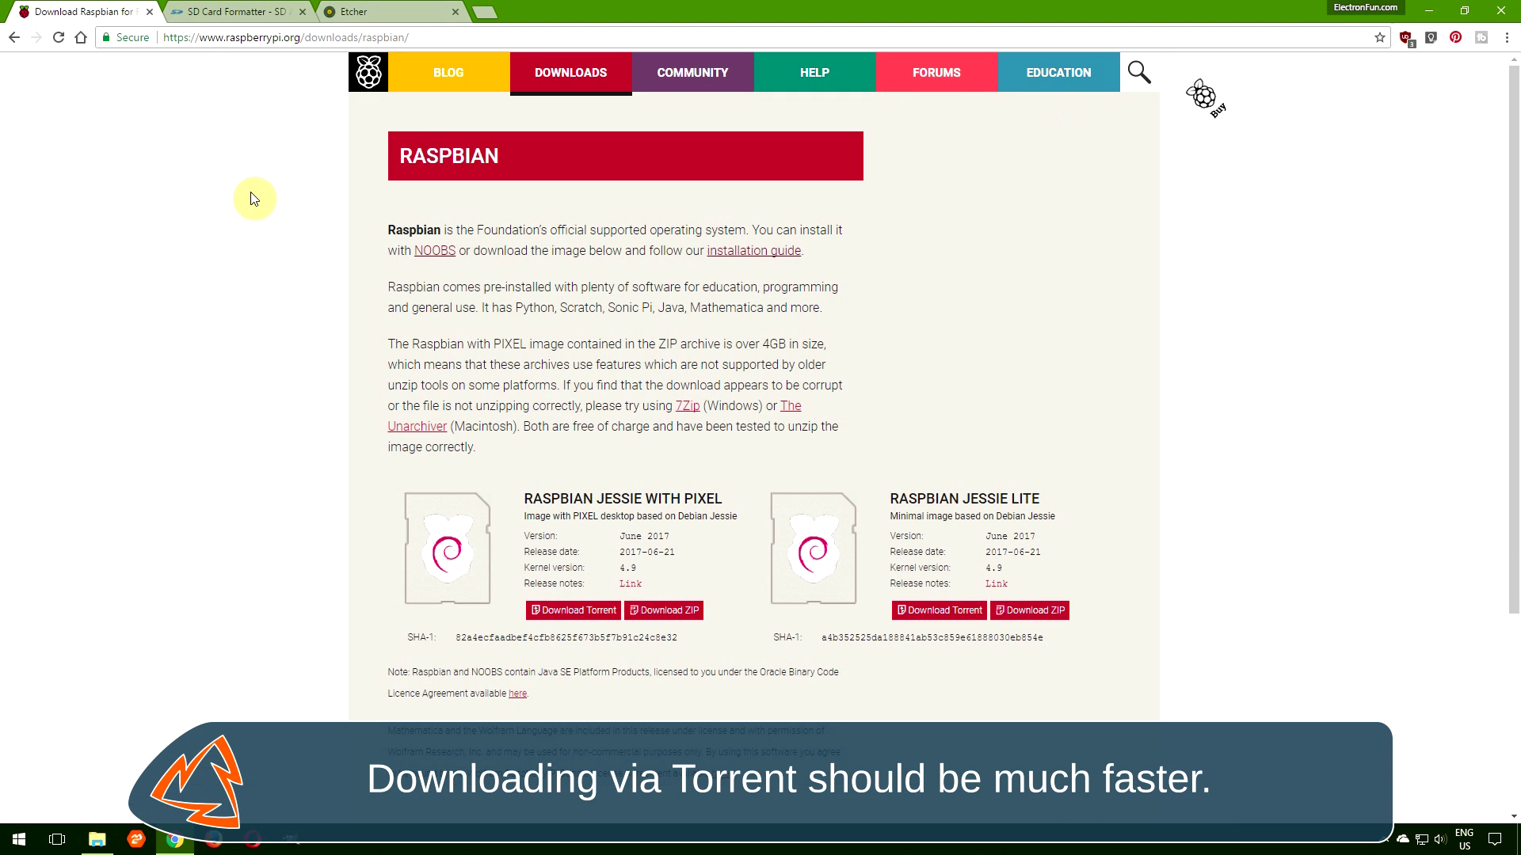
left_click(238, 11)
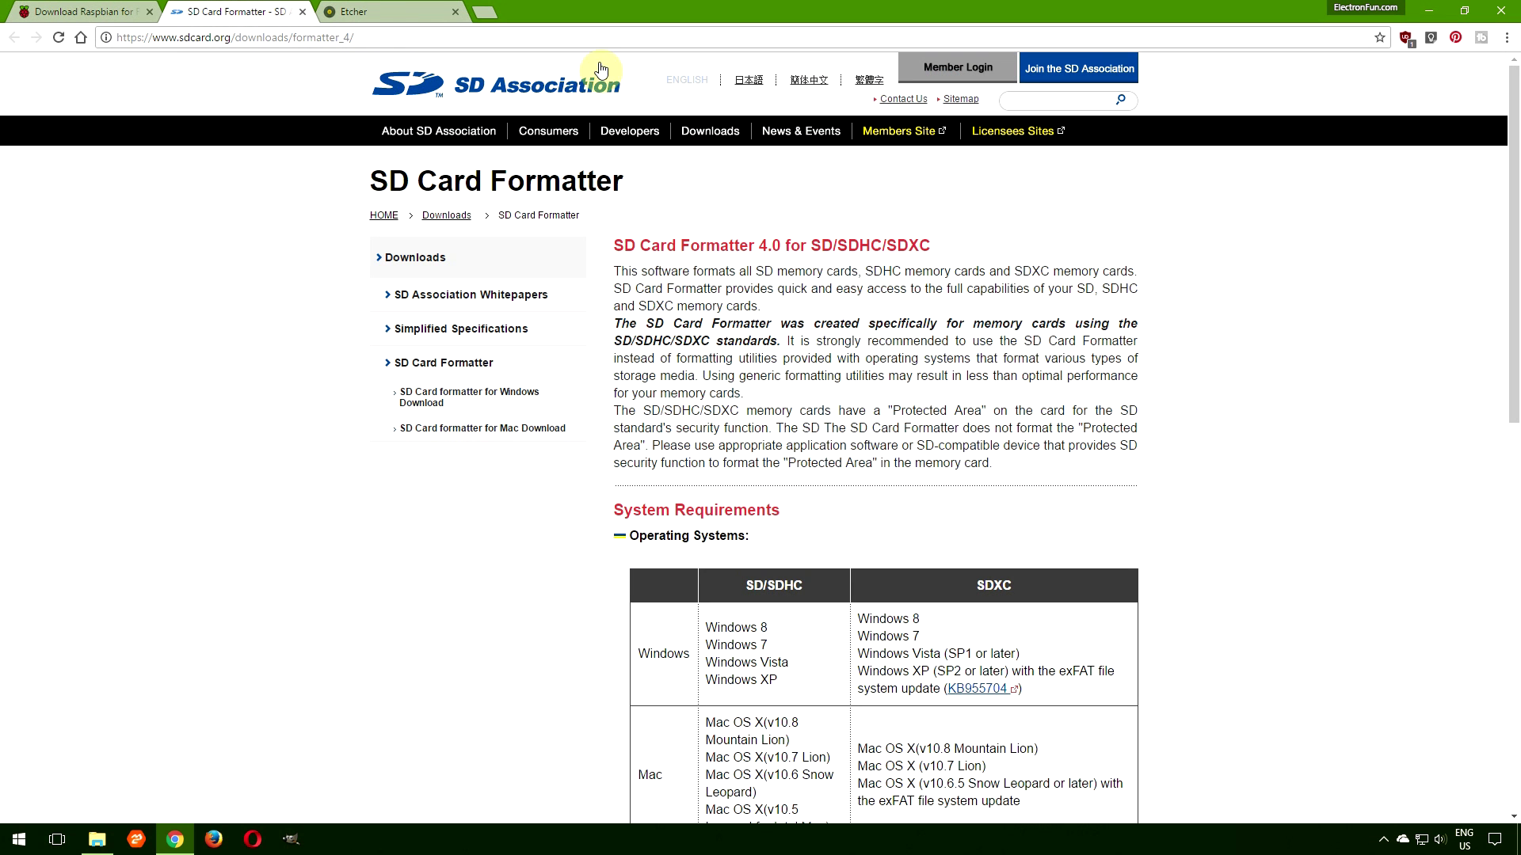
Download SD Card Formatter for Windows after accepting the EULA, and show SDFormatterv4.zip in its folder.
left_click_drag(366, 35, 515, 36)
scroll(1514, 319, "down", 10)
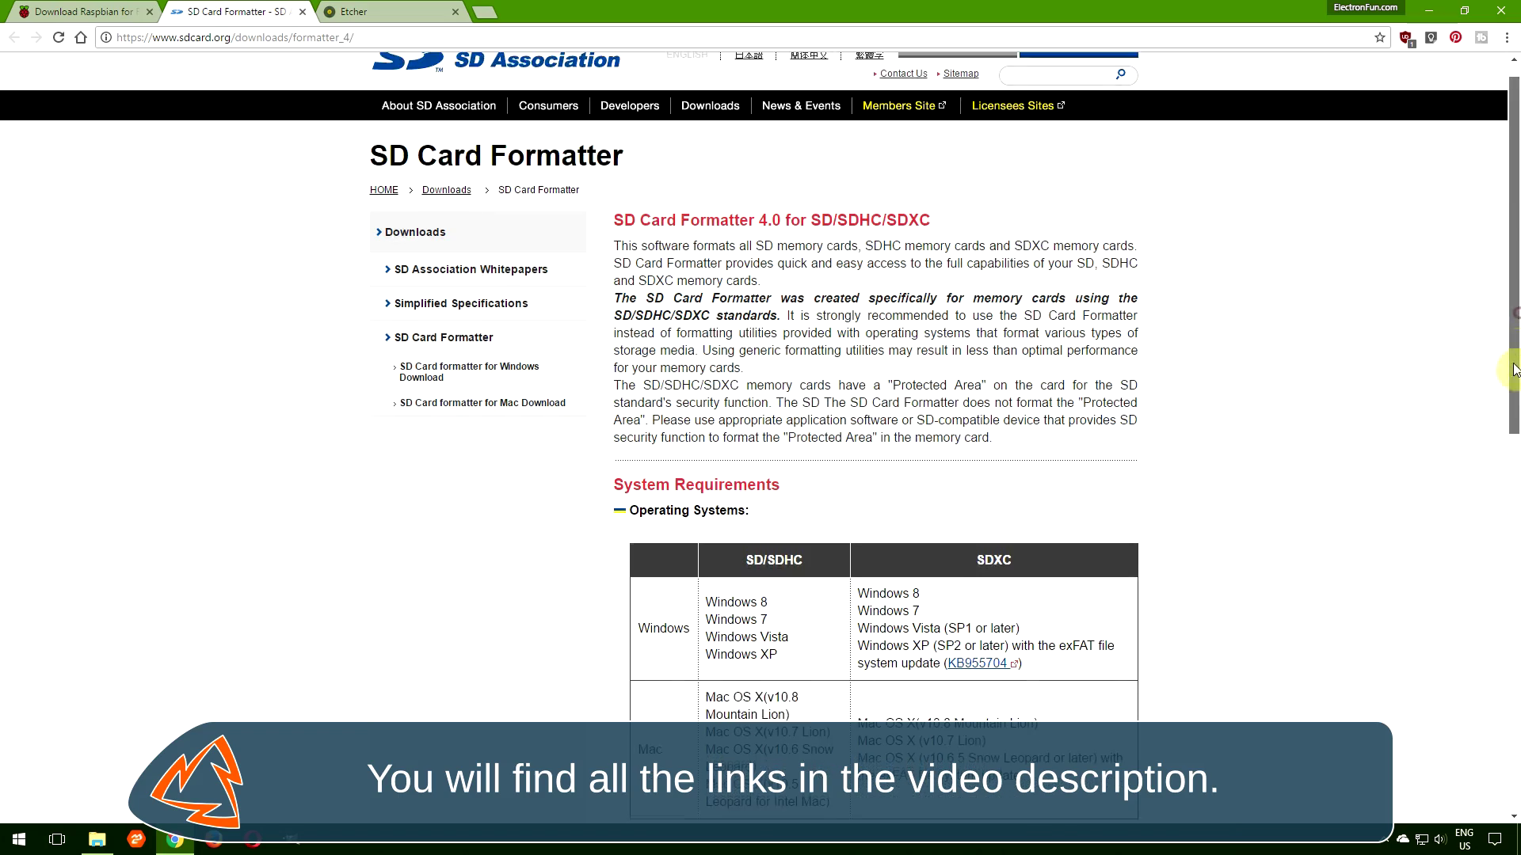
left_click(797, 445)
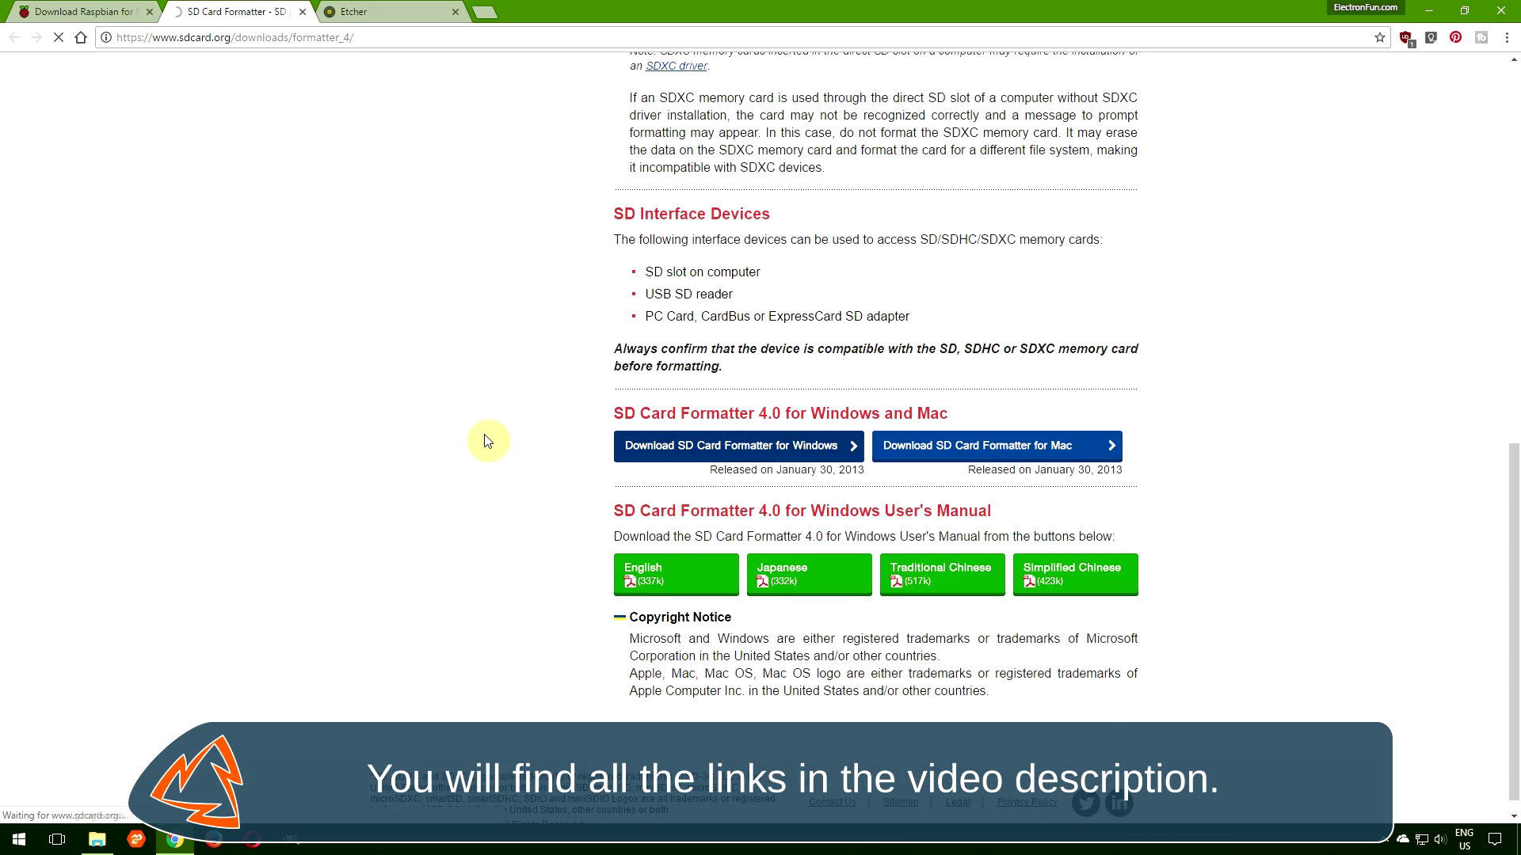
scroll(1512, 749, "down", 3)
scroll(1512, 748, "down", 4)
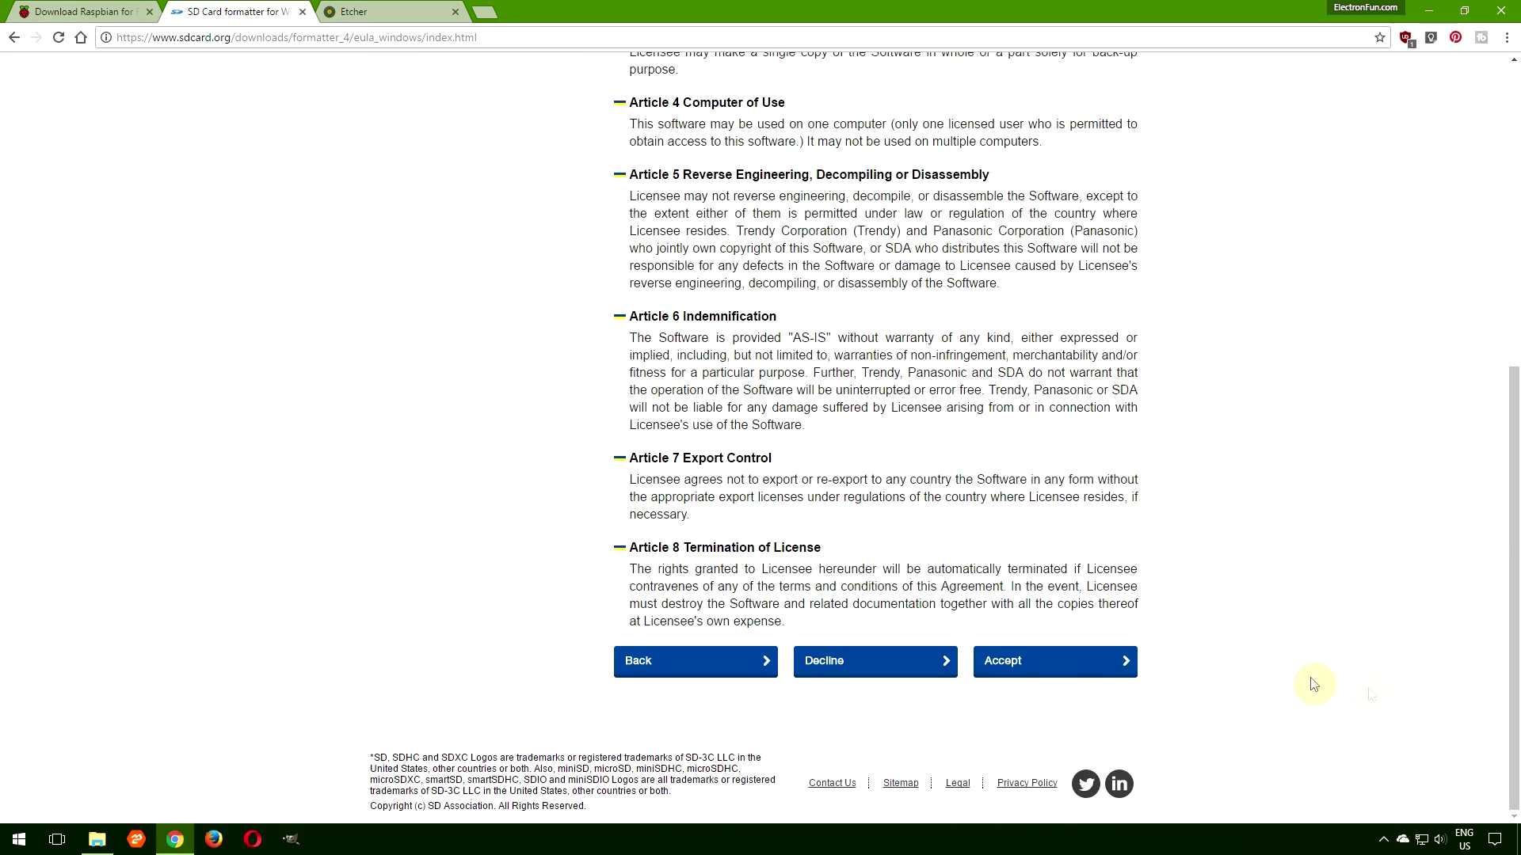
left_click(1028, 665)
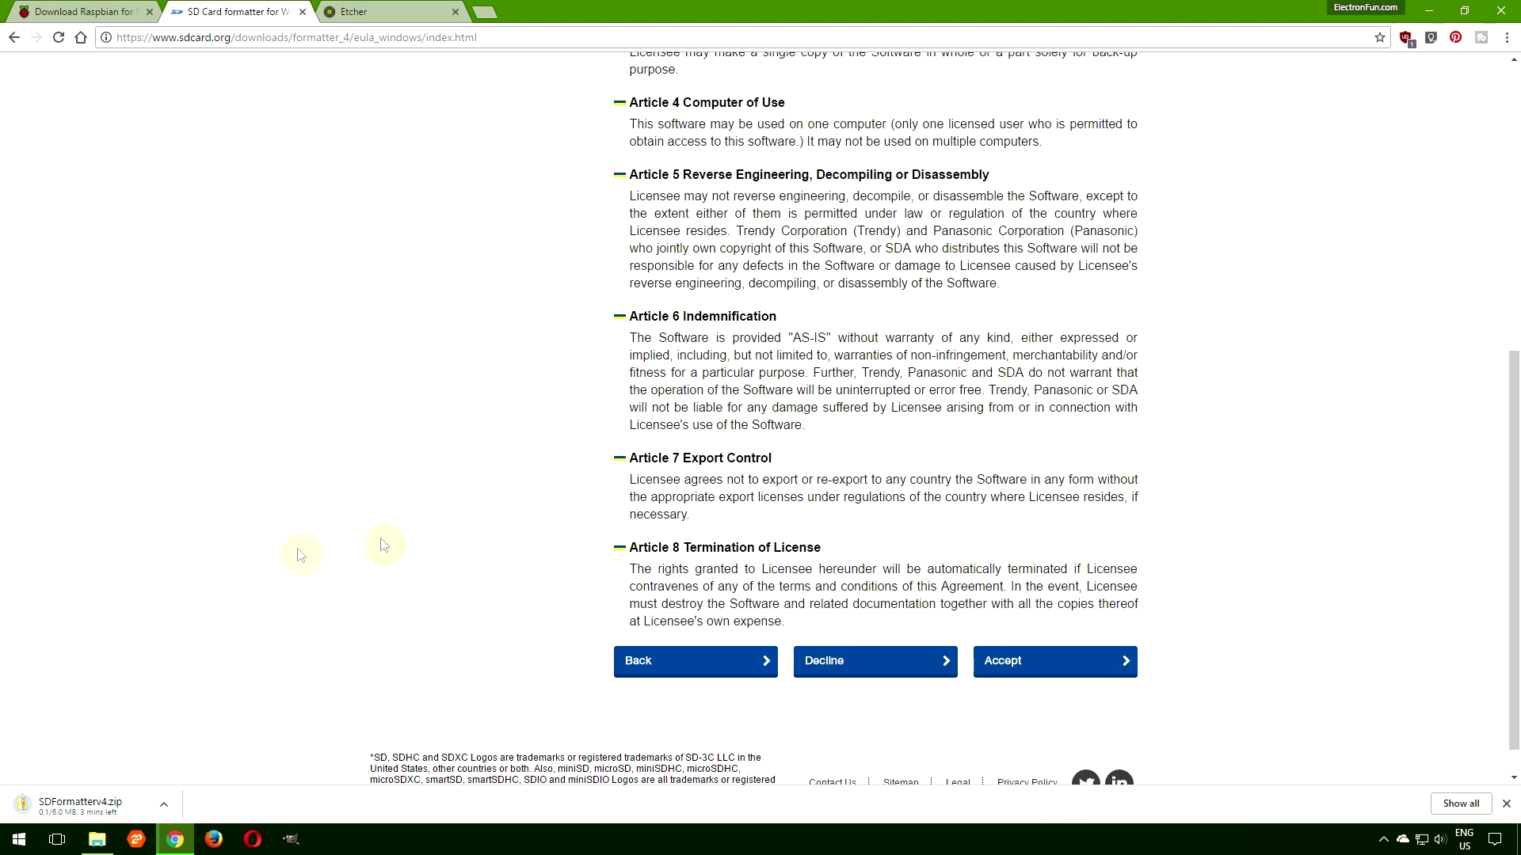
left_click(163, 805)
left_click(198, 765)
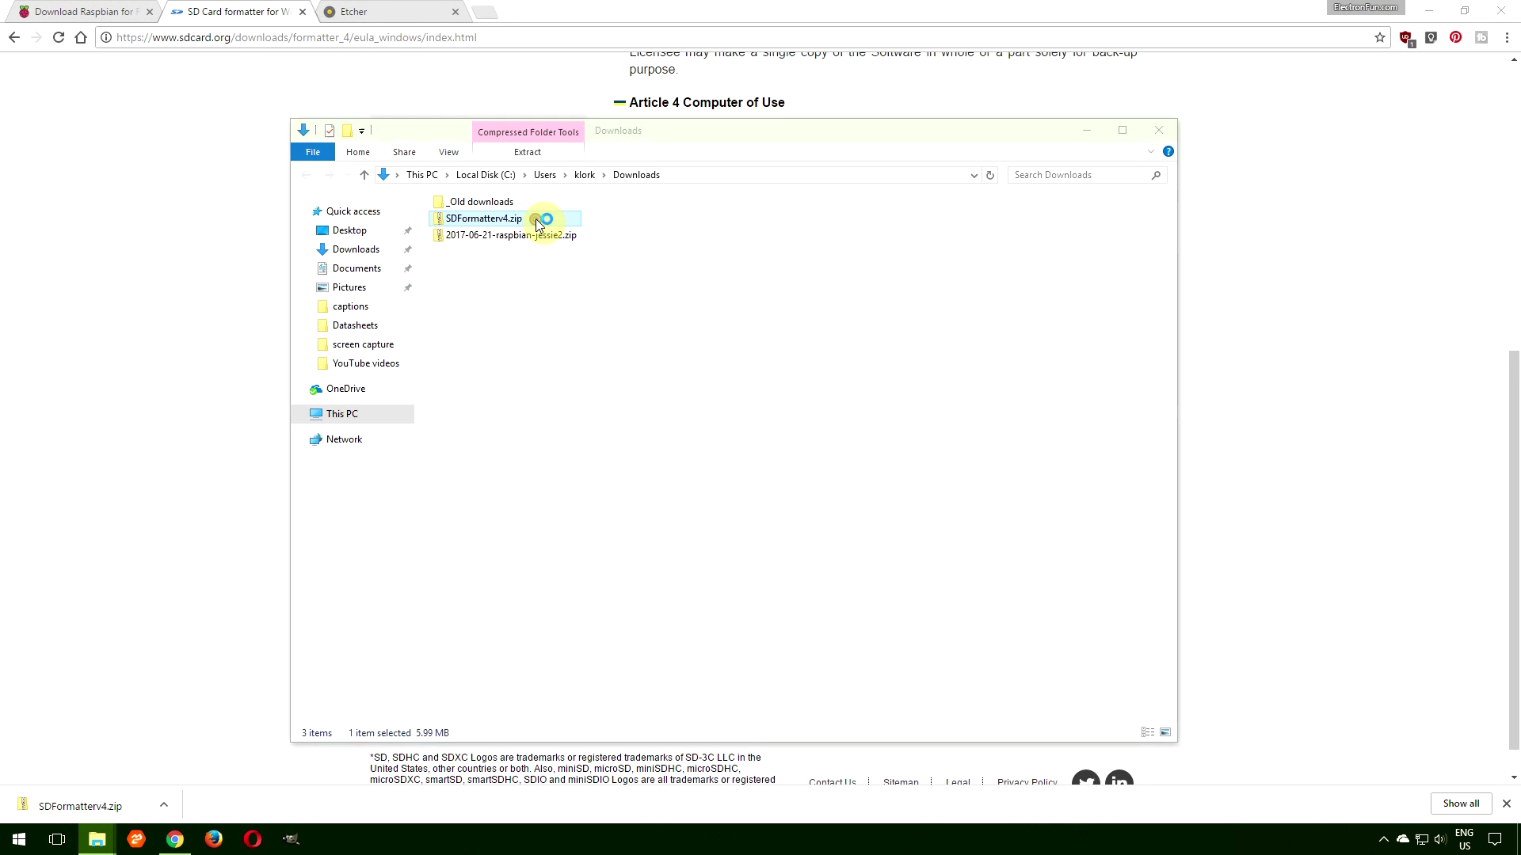
Run setup.exe from SDFormatterv4.zip and install SDFormatter to the default destination folder.
double_click(542, 218)
left_click(457, 224)
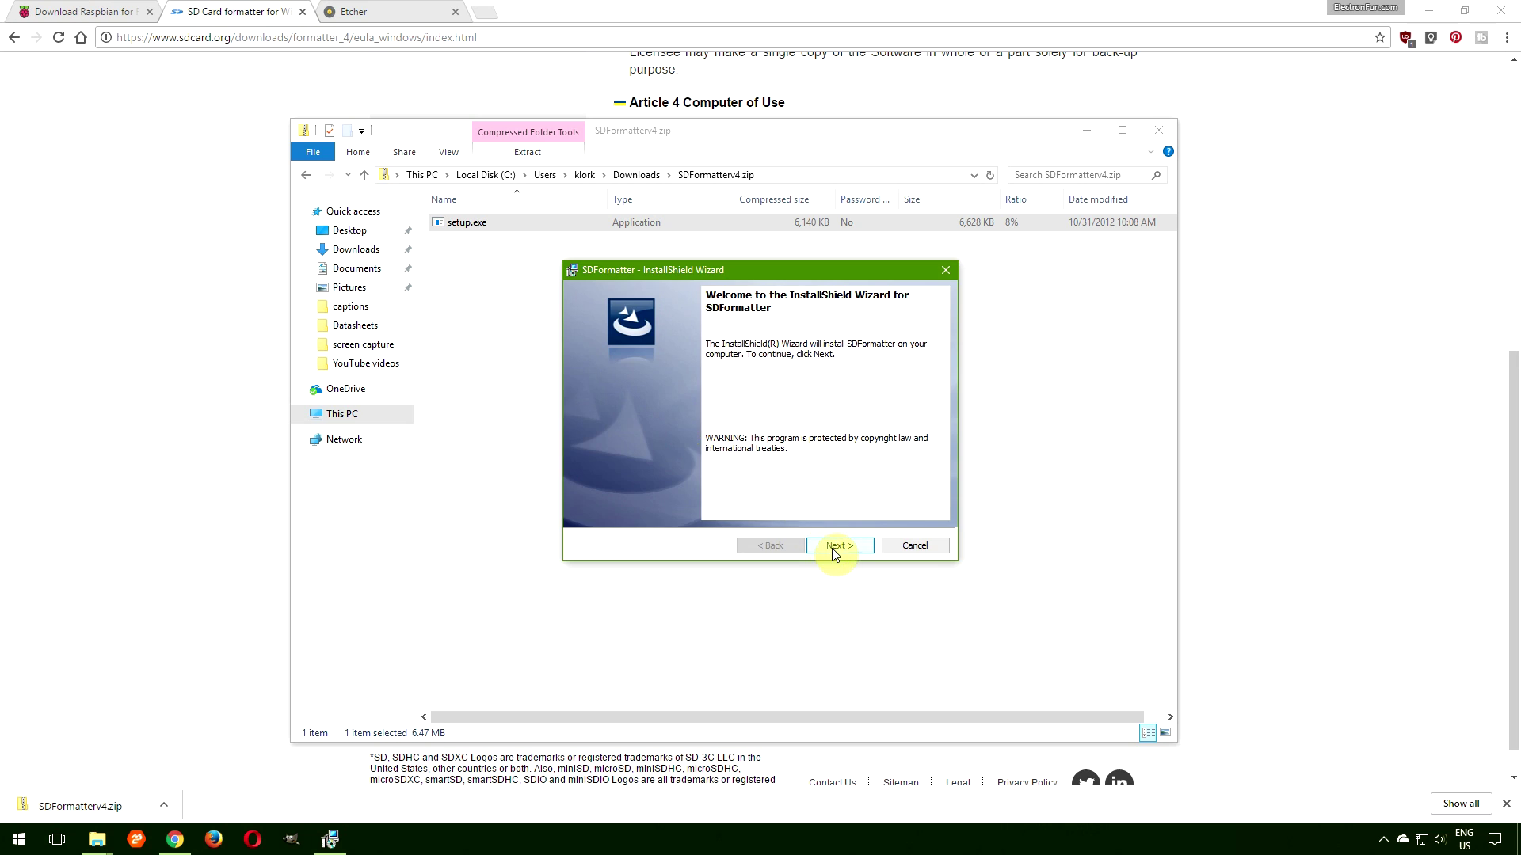
left_click(832, 548)
left_click(832, 548)
left_click(832, 548)
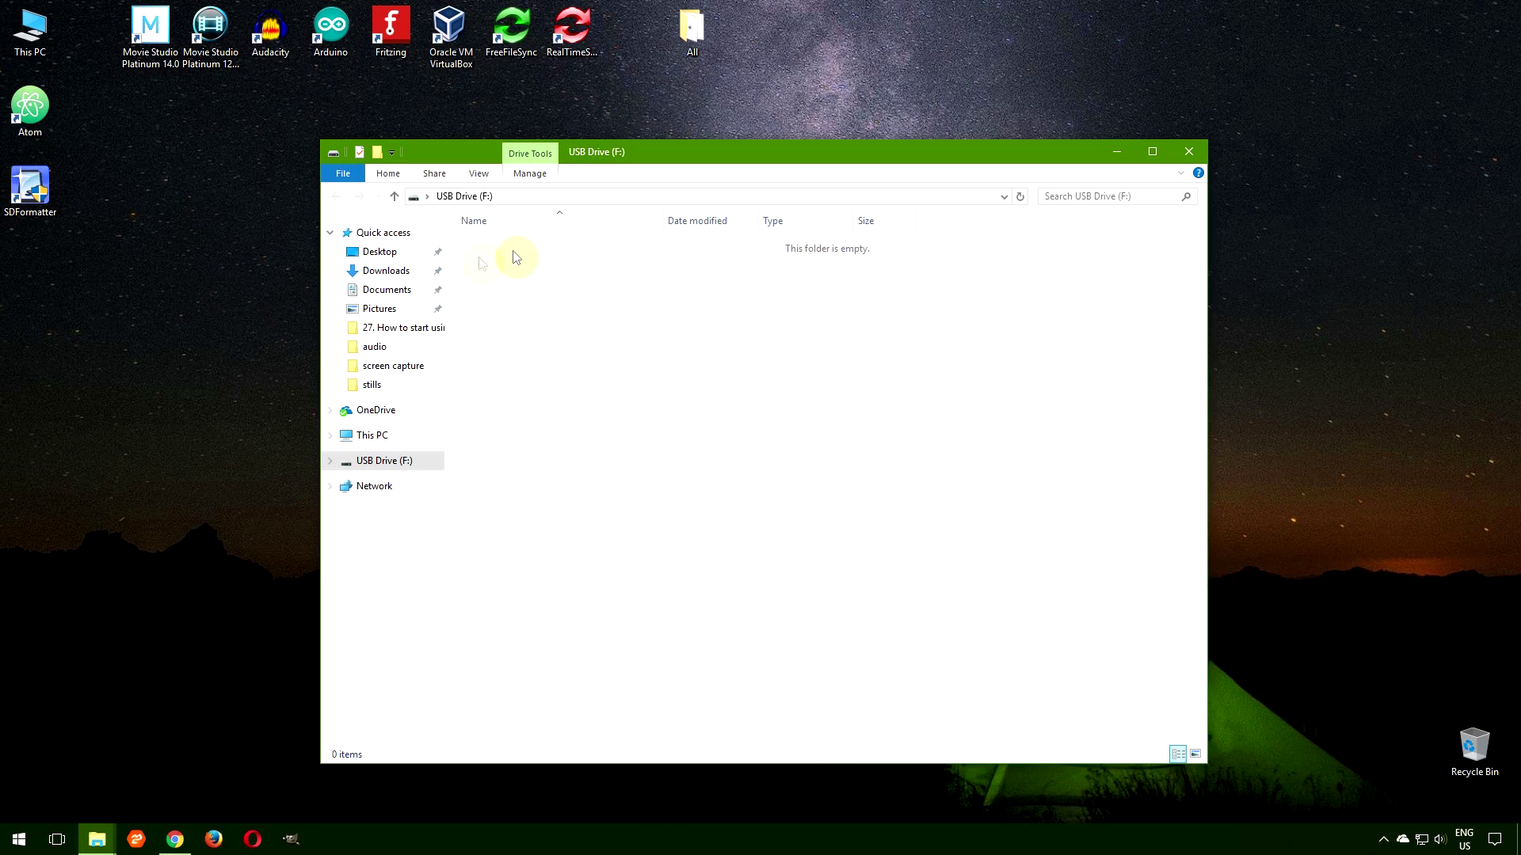
Check that USB Drive (F:) is empty and close its File Explorer window.
left_click(513, 198)
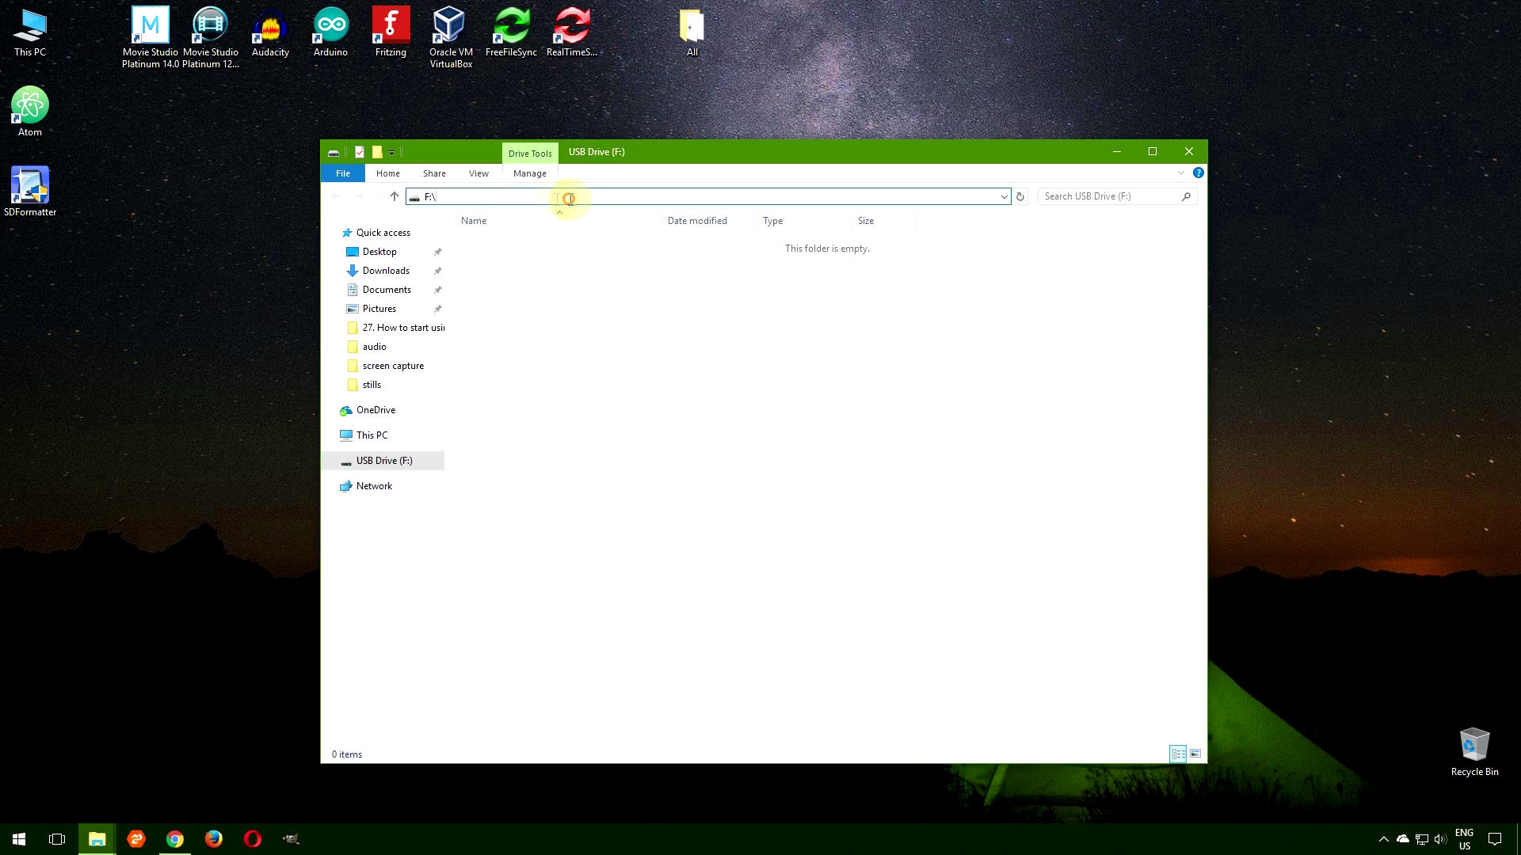
left_click(653, 310)
left_click(1192, 156)
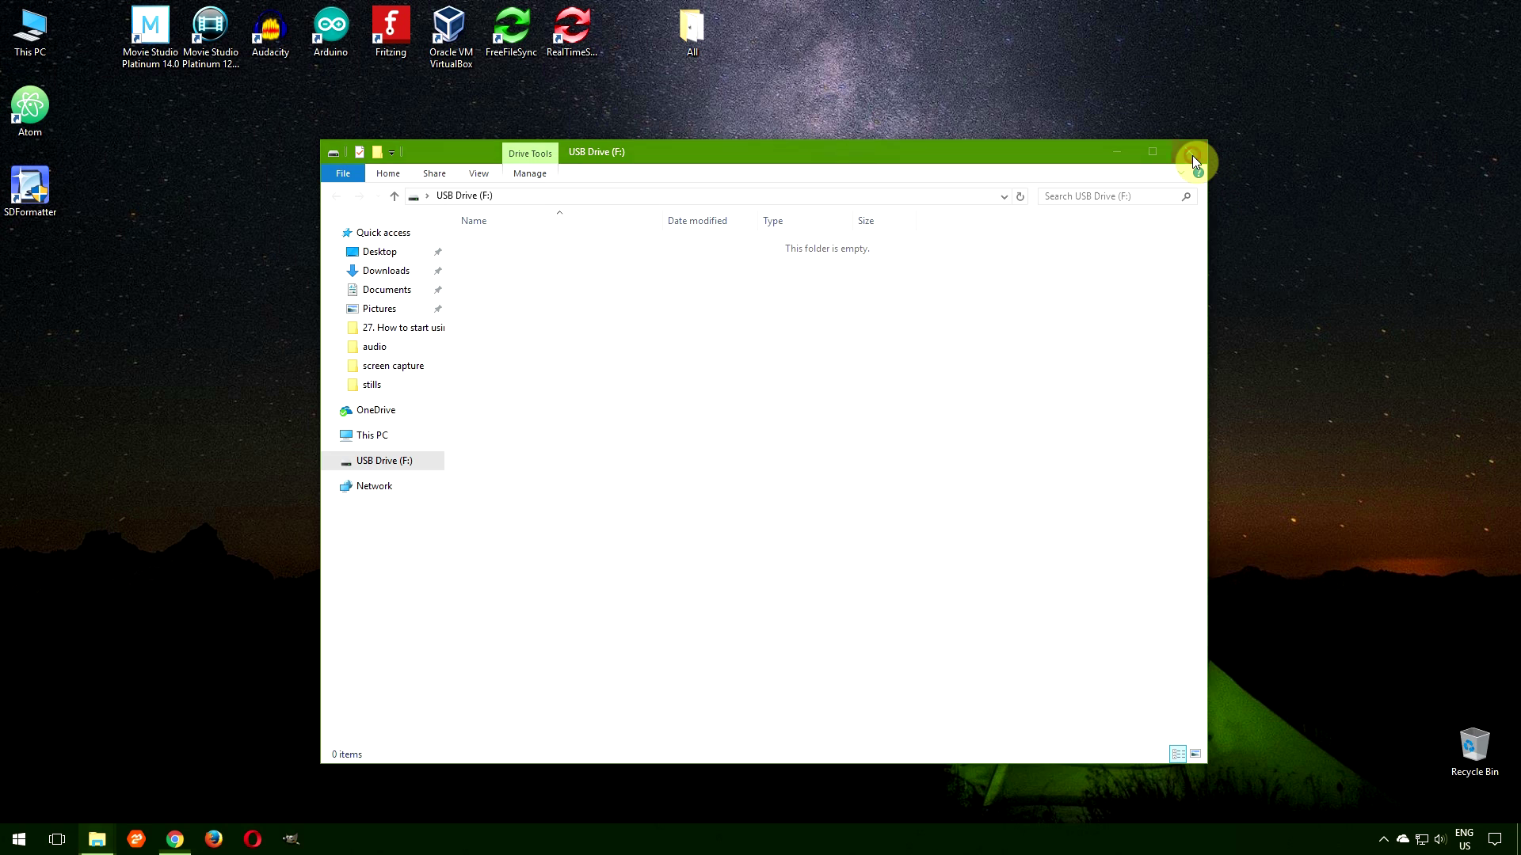
double_click(35, 189)
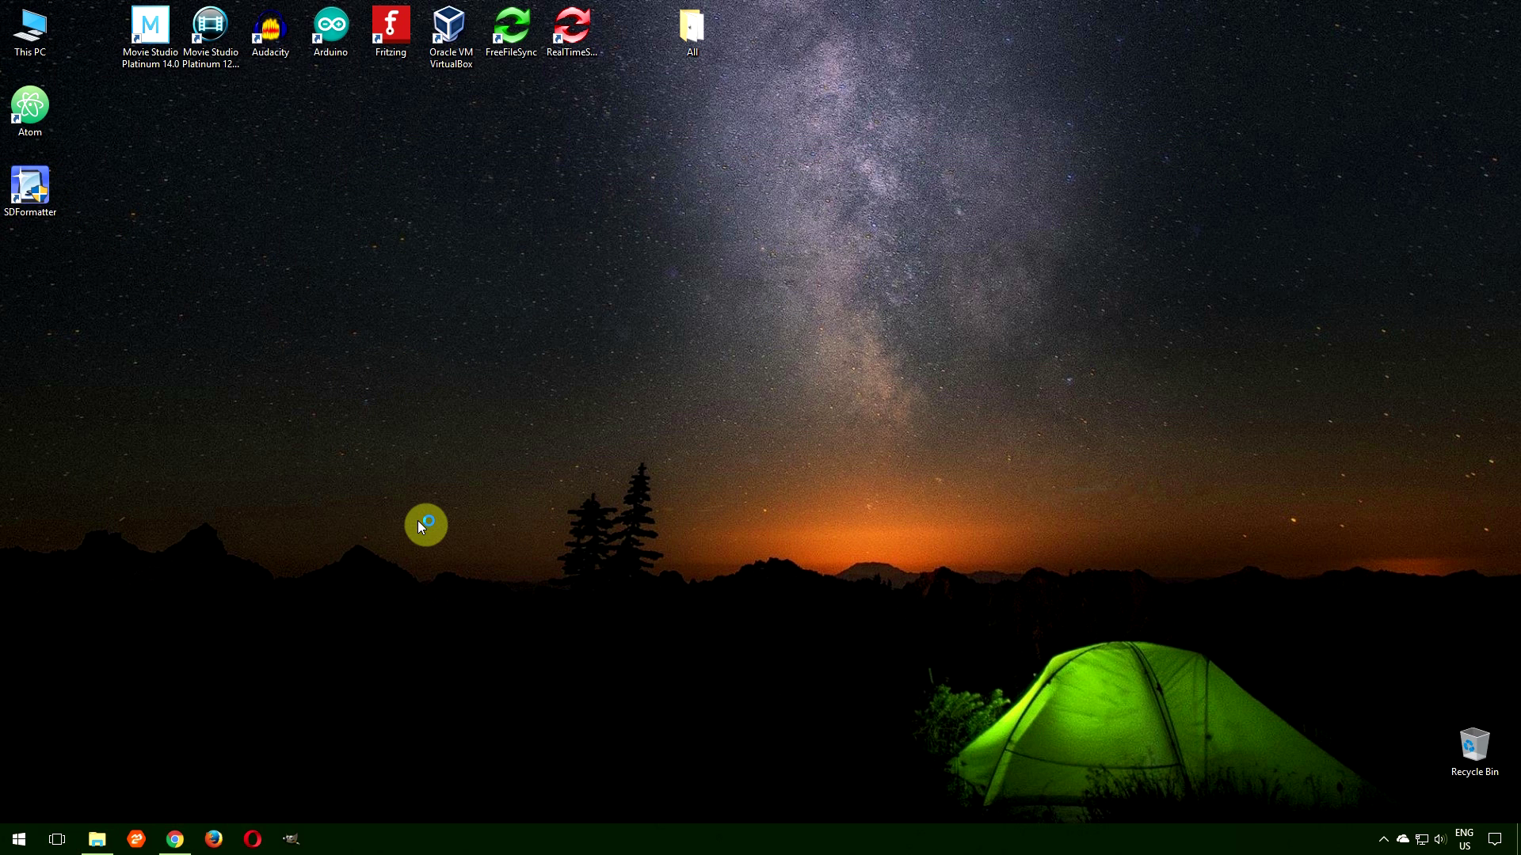
Quick-format drive F: as FAT32 in SD Formatter, confirming both warnings, then exit the formatter.
left_click(707, 407)
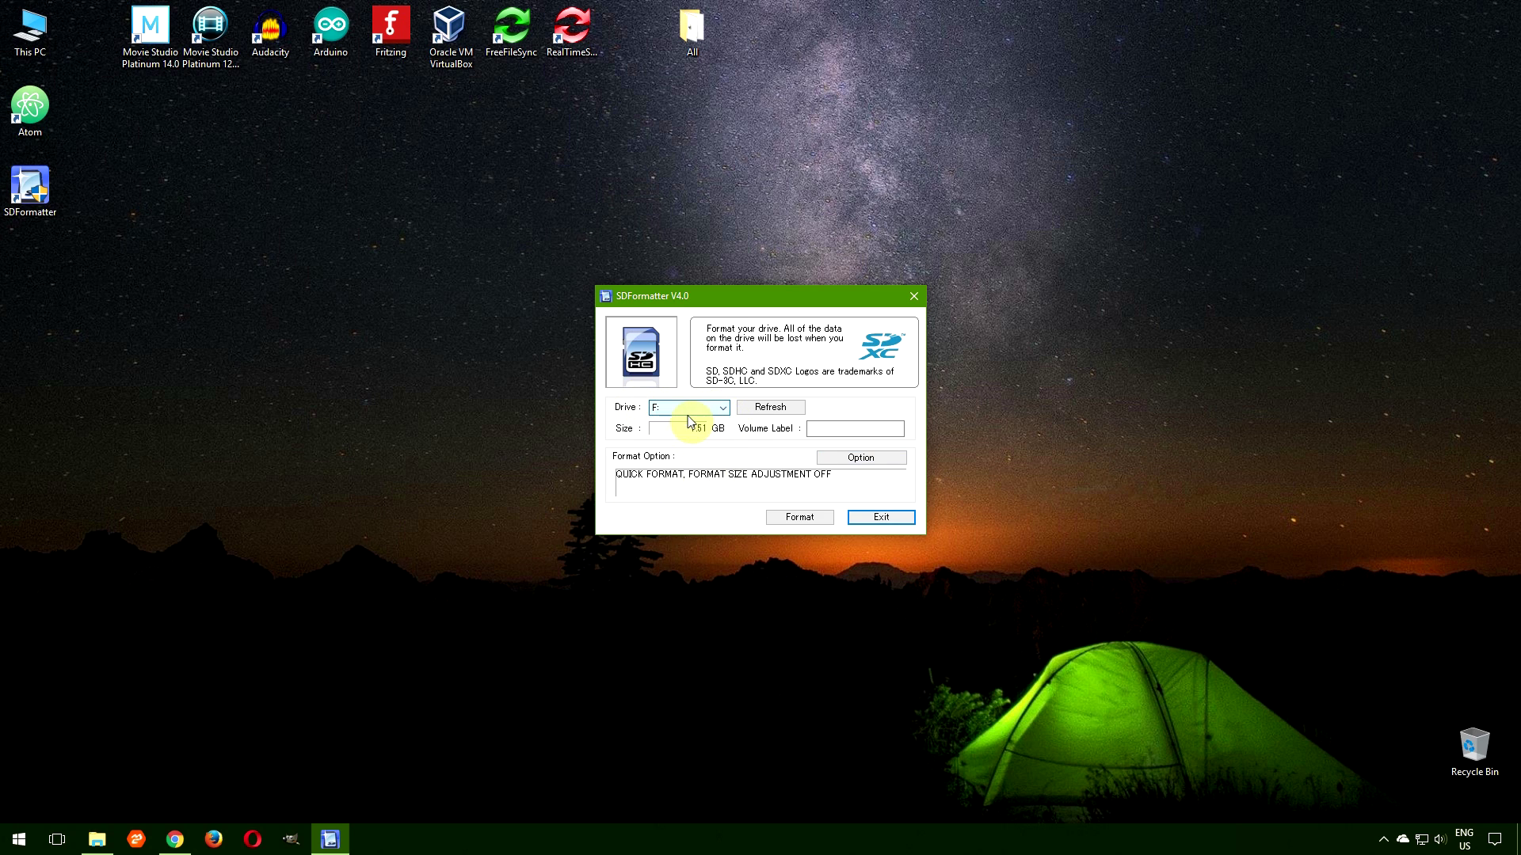
left_click(687, 420)
left_click(488, 412)
left_click(804, 467)
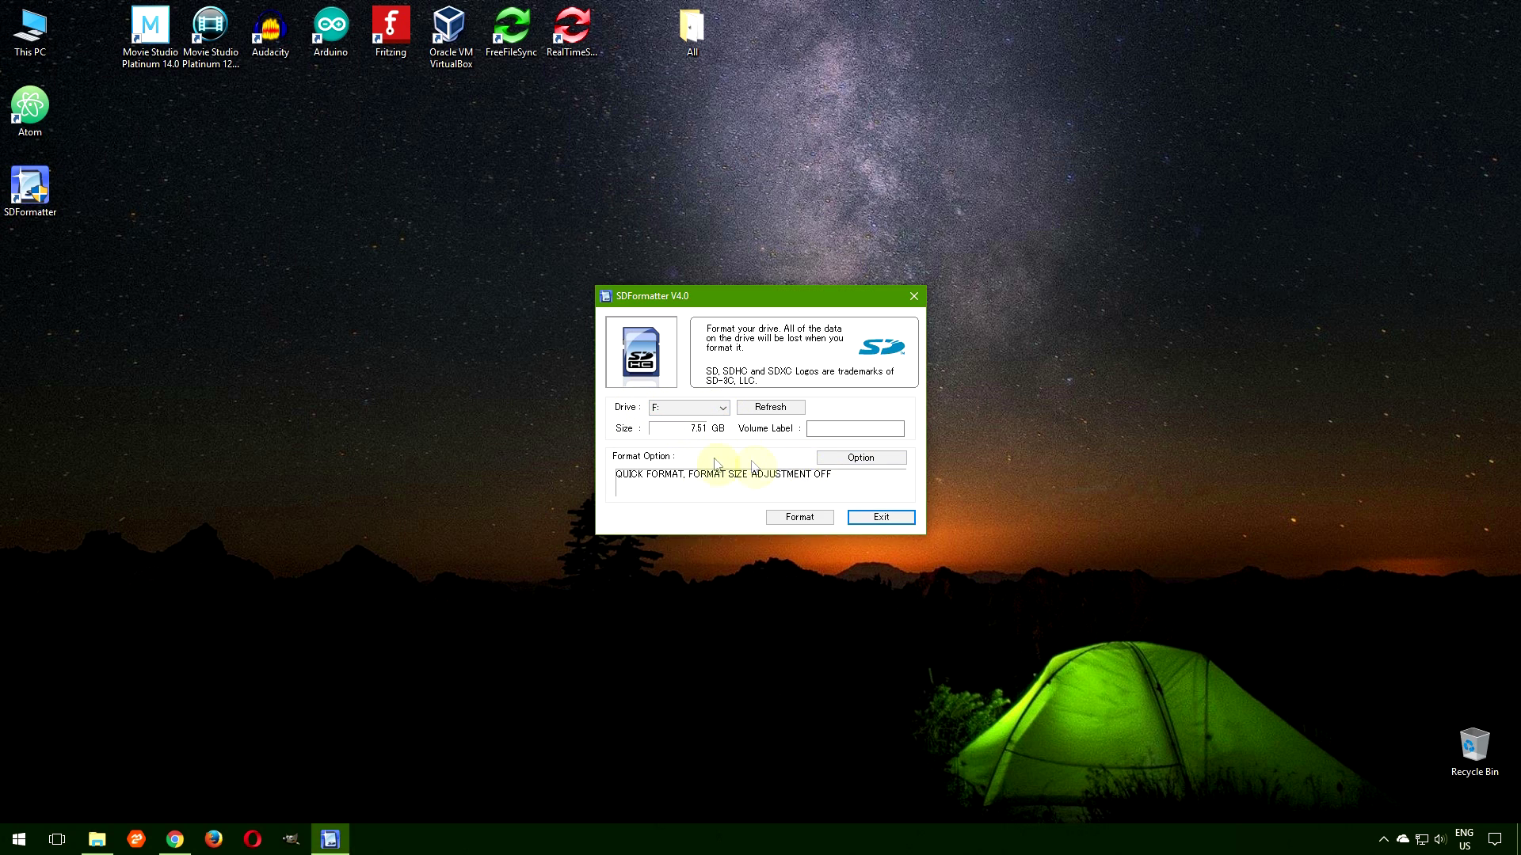
left_click(814, 519)
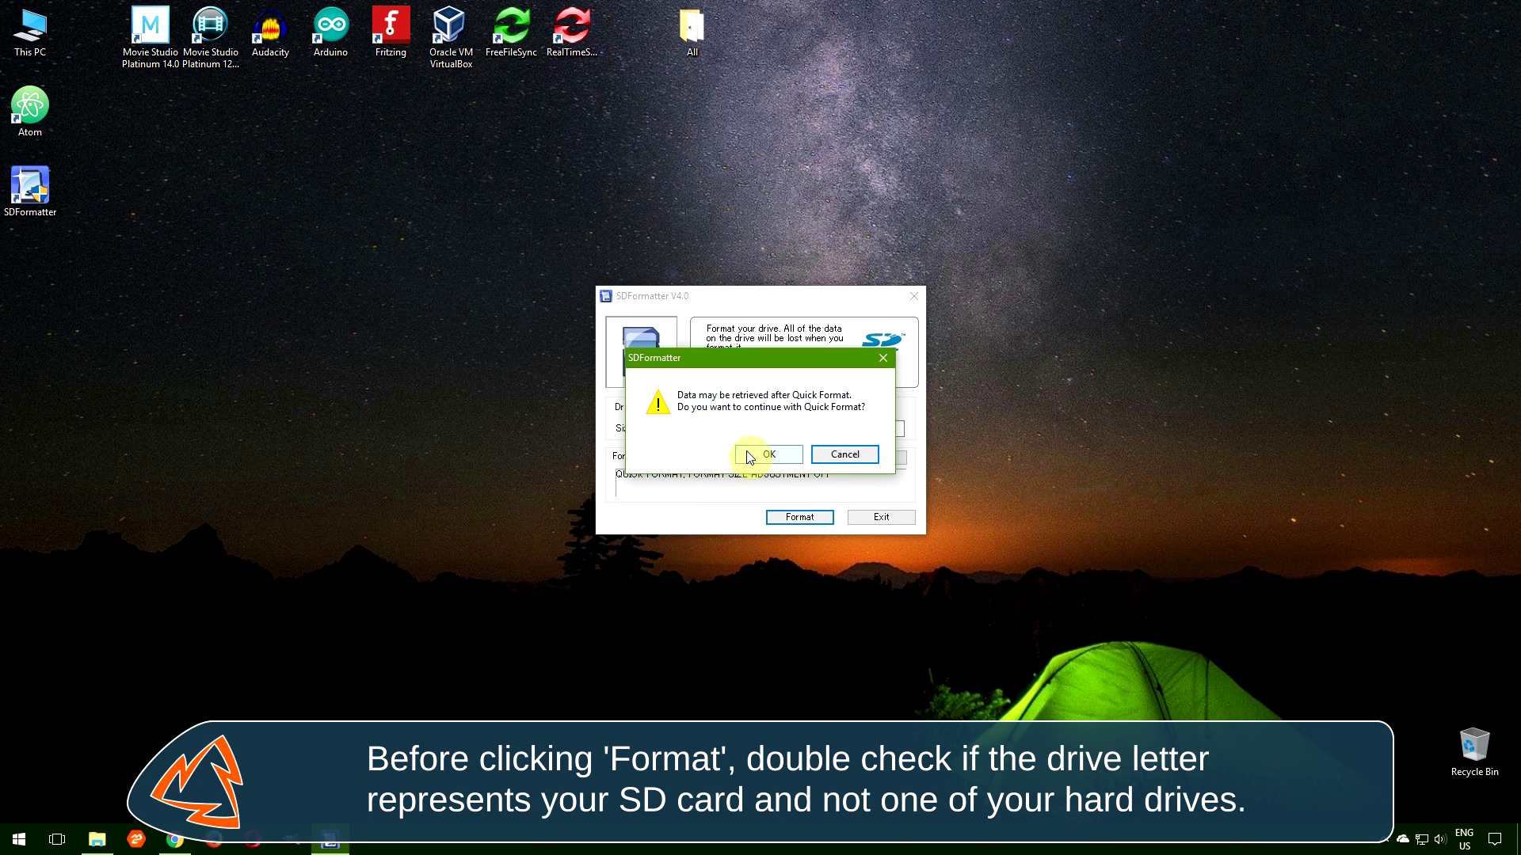
left_click(748, 457)
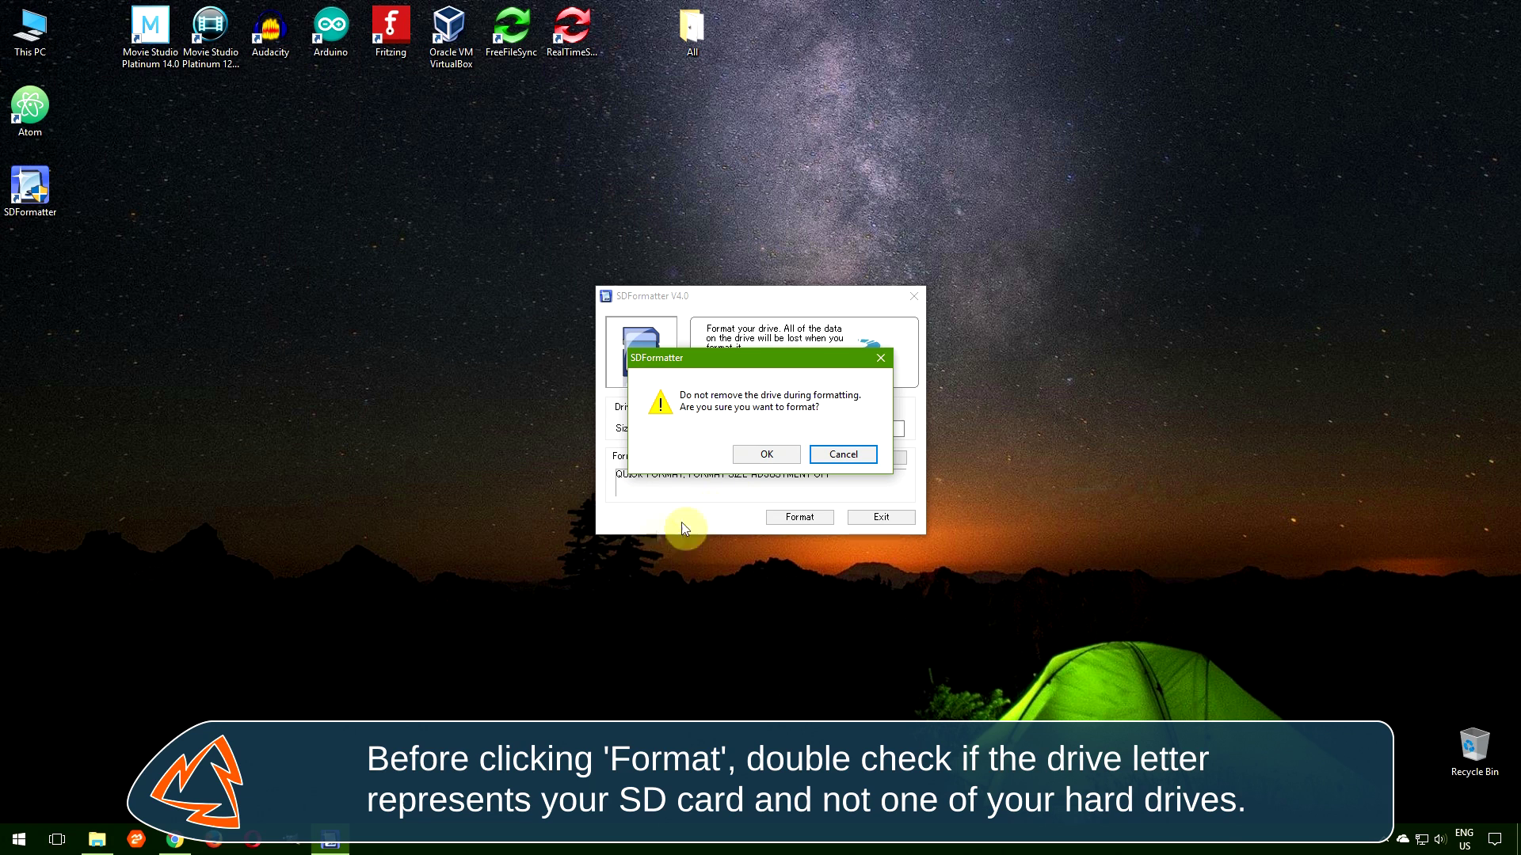
left_click(749, 457)
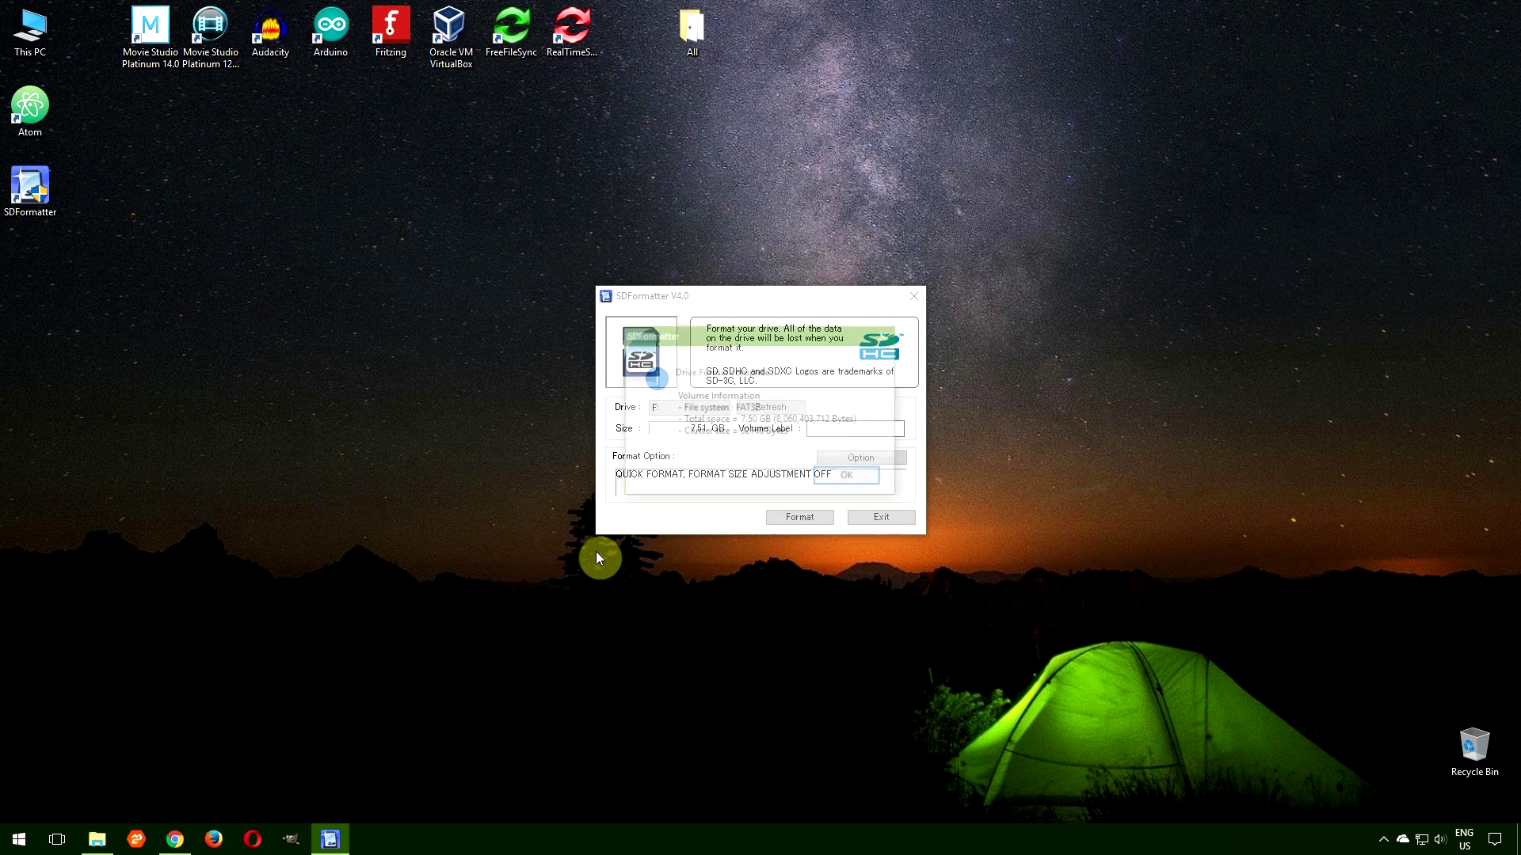
left_click(844, 477)
left_click(881, 517)
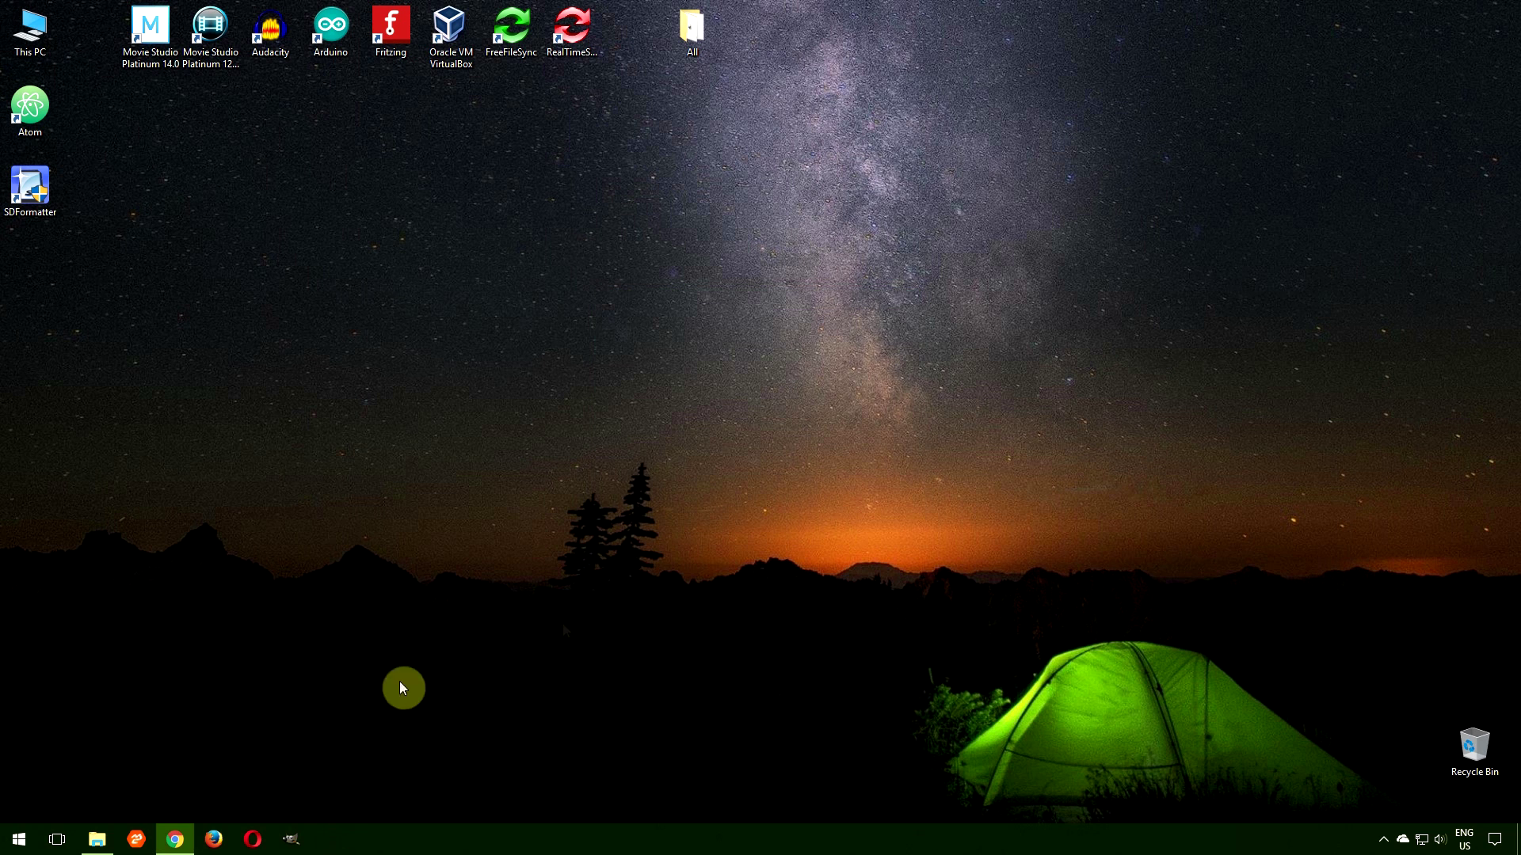
Download the Etcher for Windows x64 (64-bit) Portable build, Etcher-1.0.0-win32-x64.zip.
left_click(174, 841)
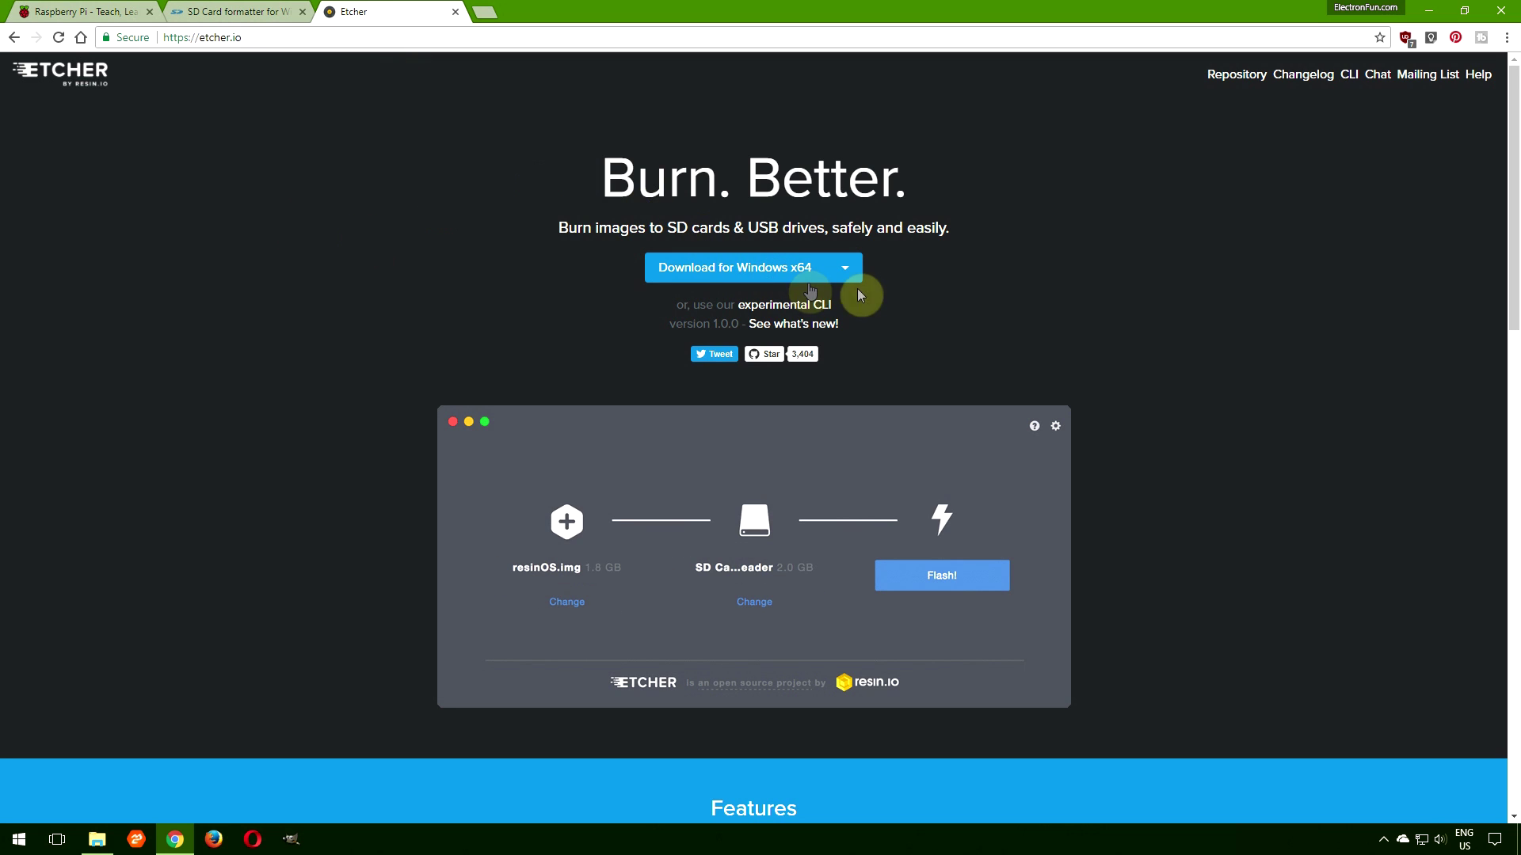
left_click(851, 269)
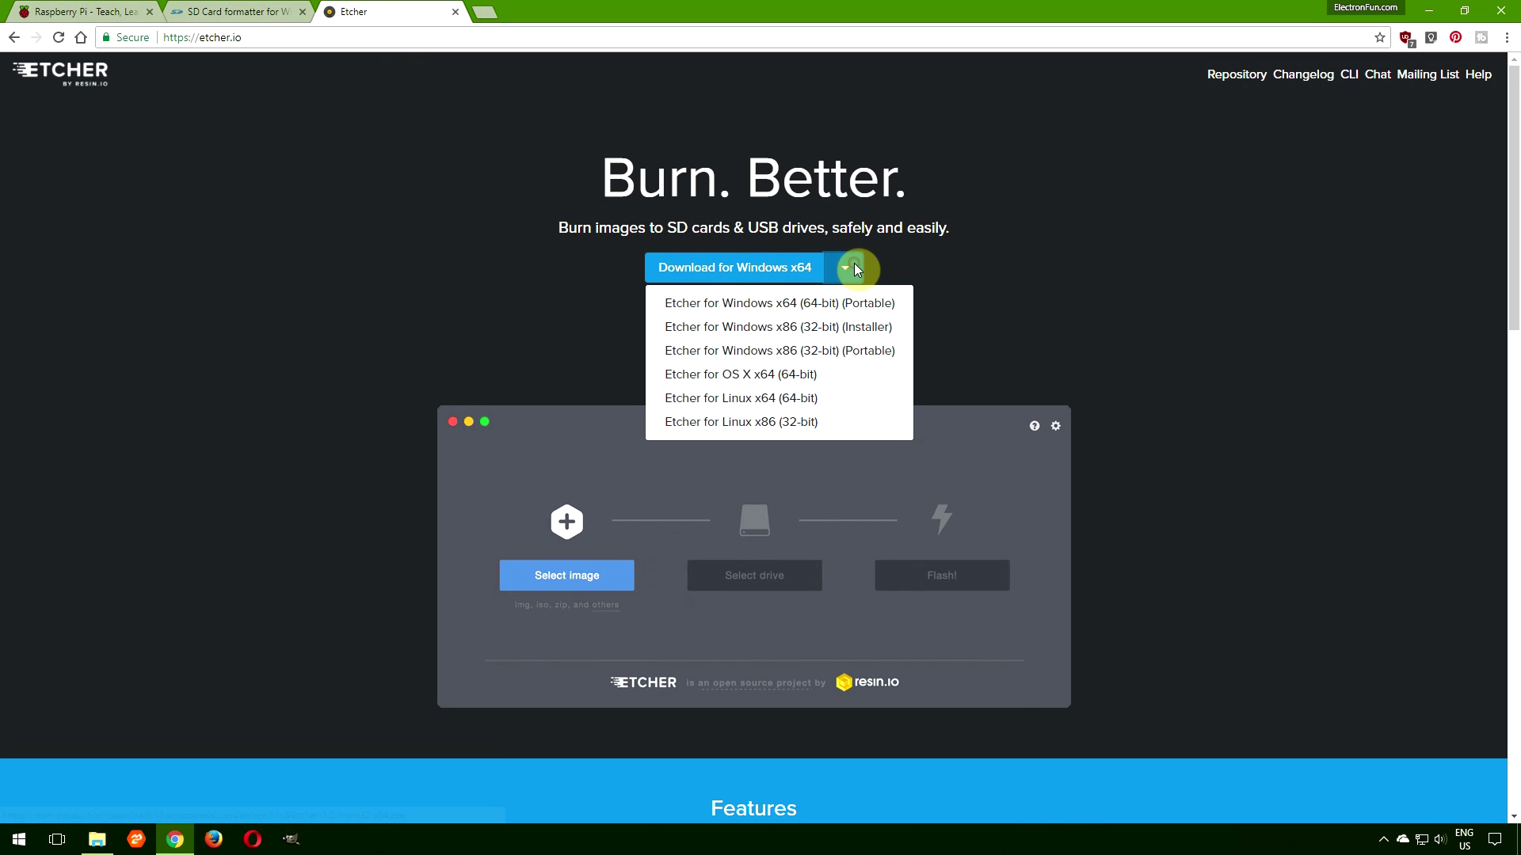
left_click(880, 307)
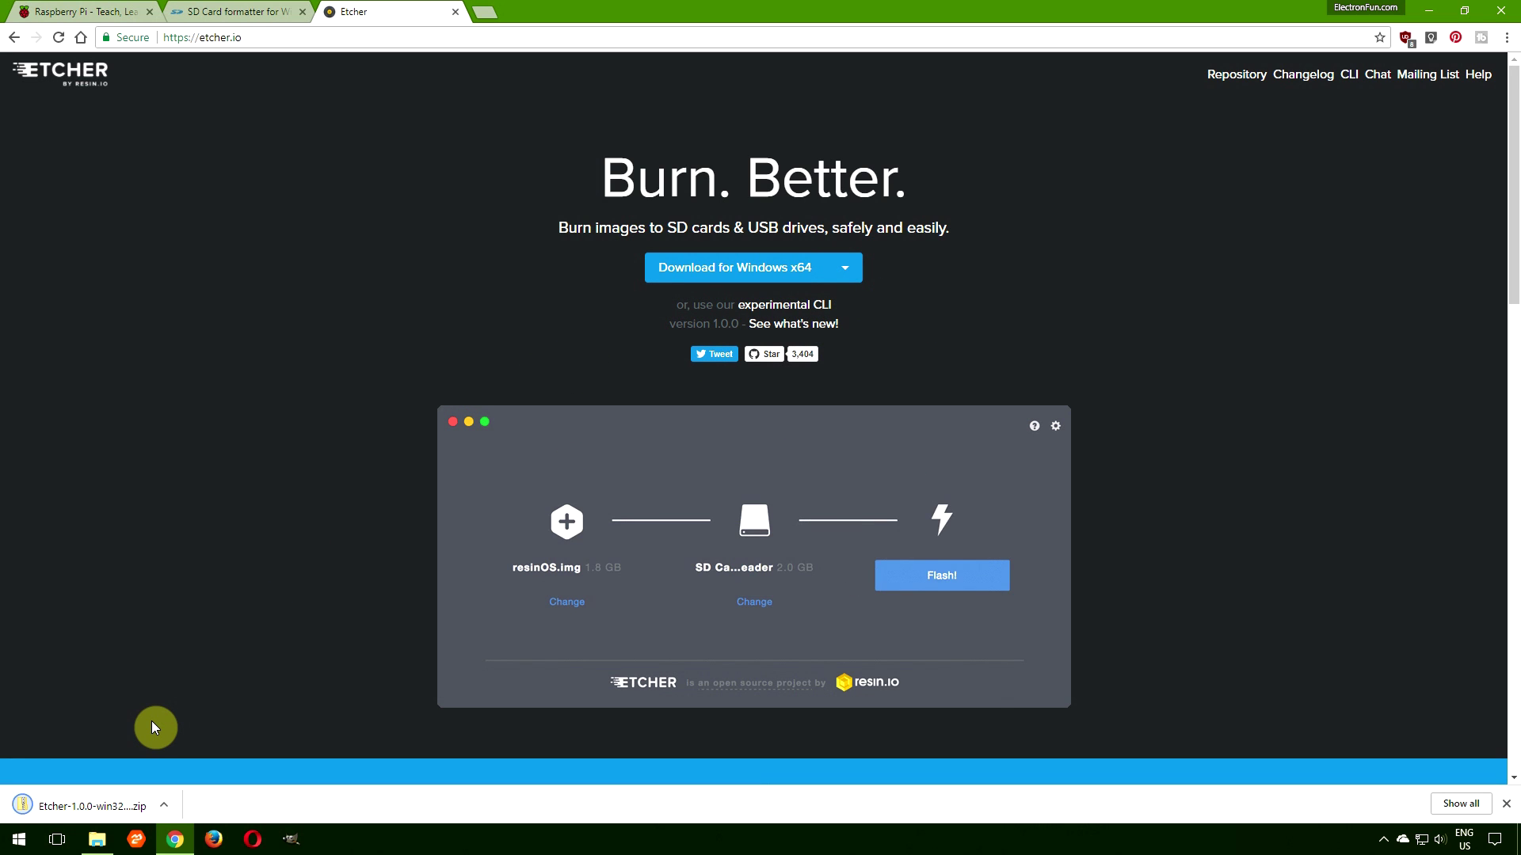
Create a new folder named Etcher in the Downloads folder.
left_click(97, 839)
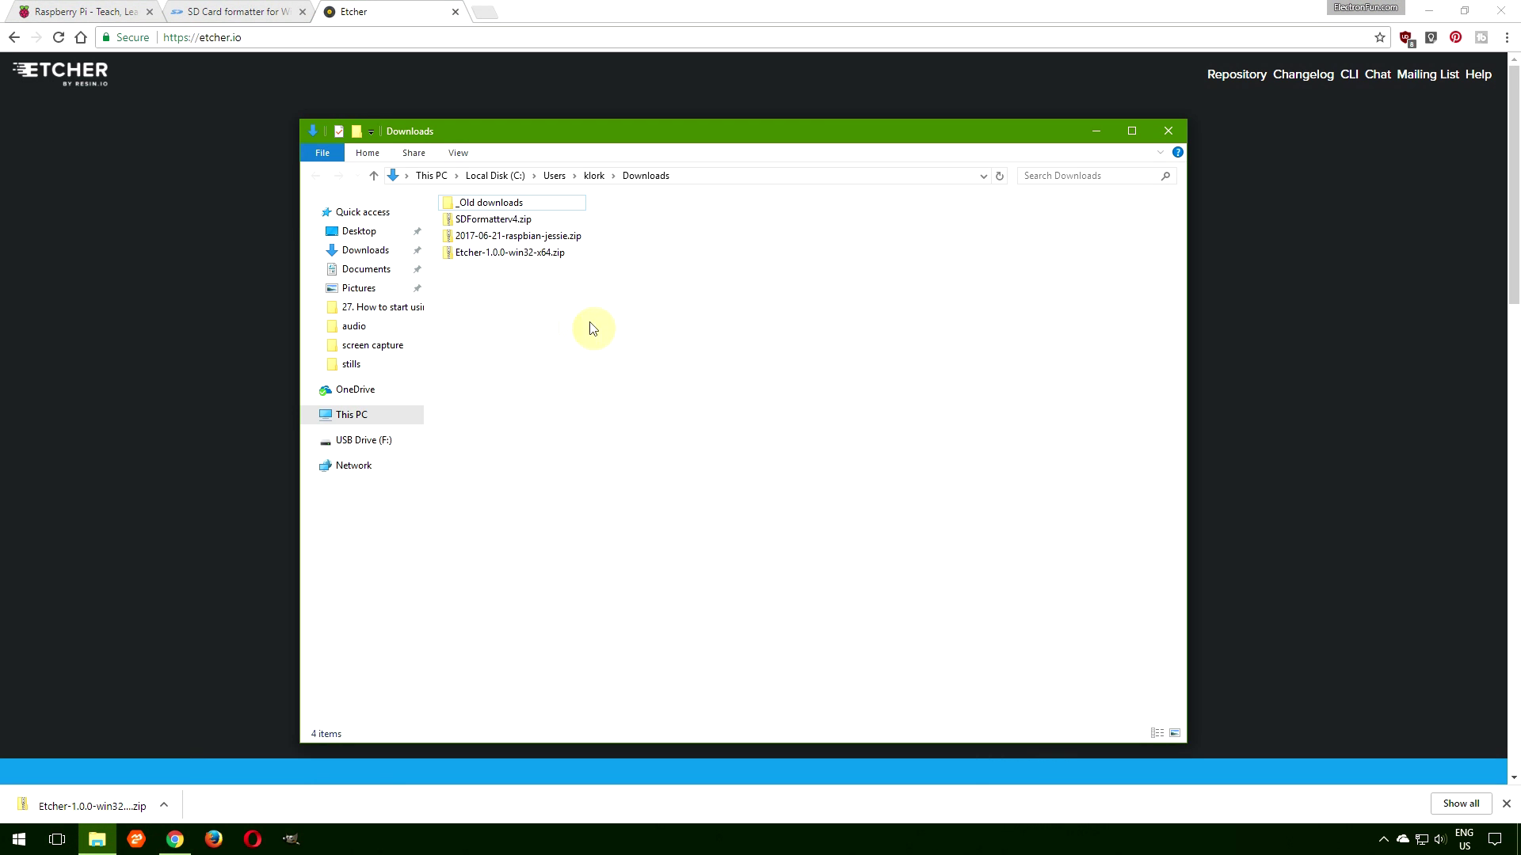
right_click(511, 301)
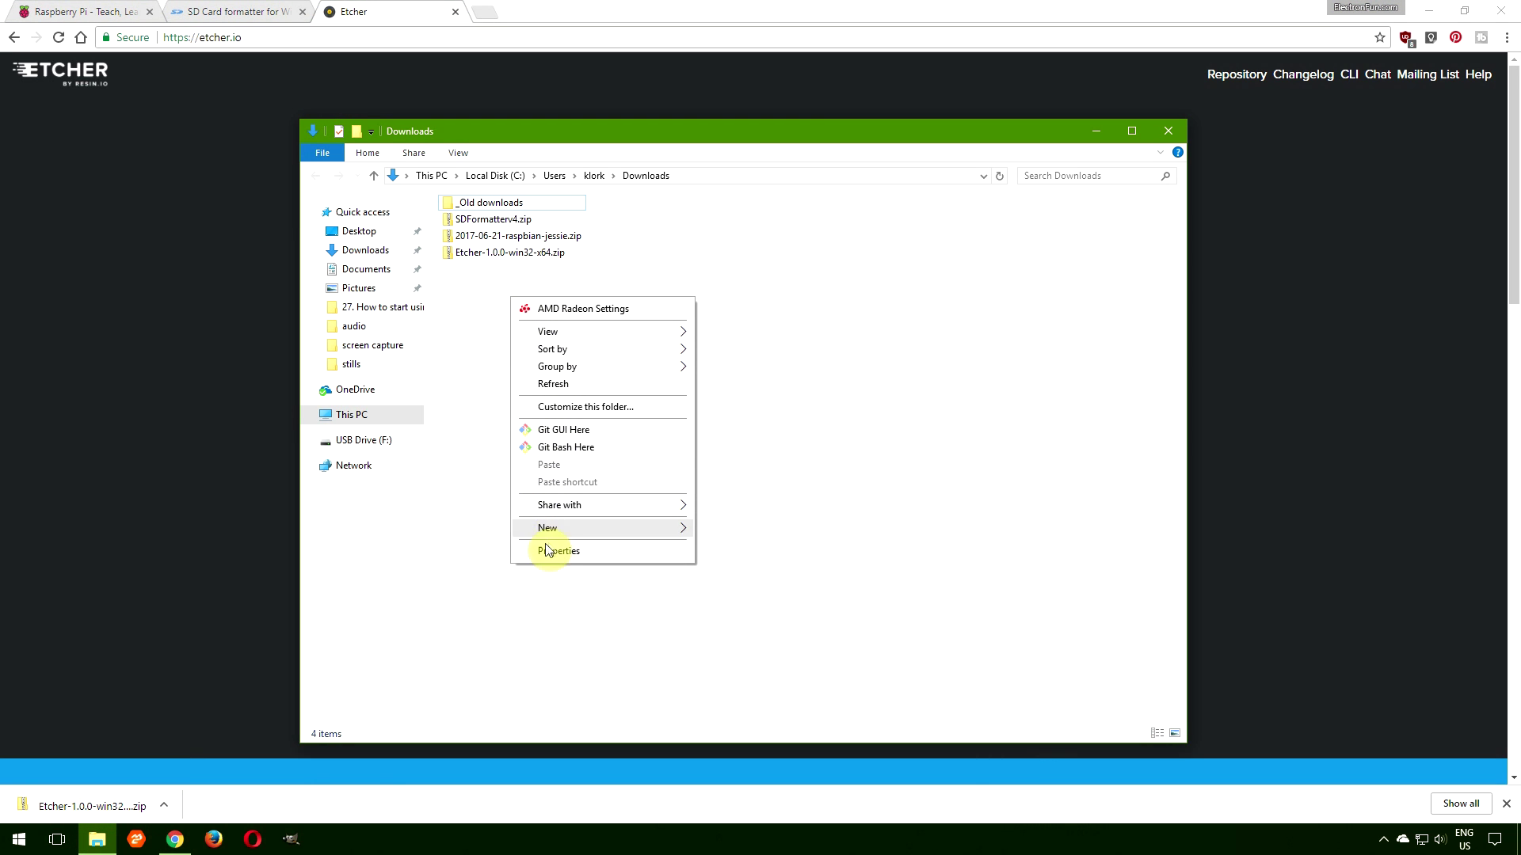
mouse_move(561, 534)
left_click(730, 533)
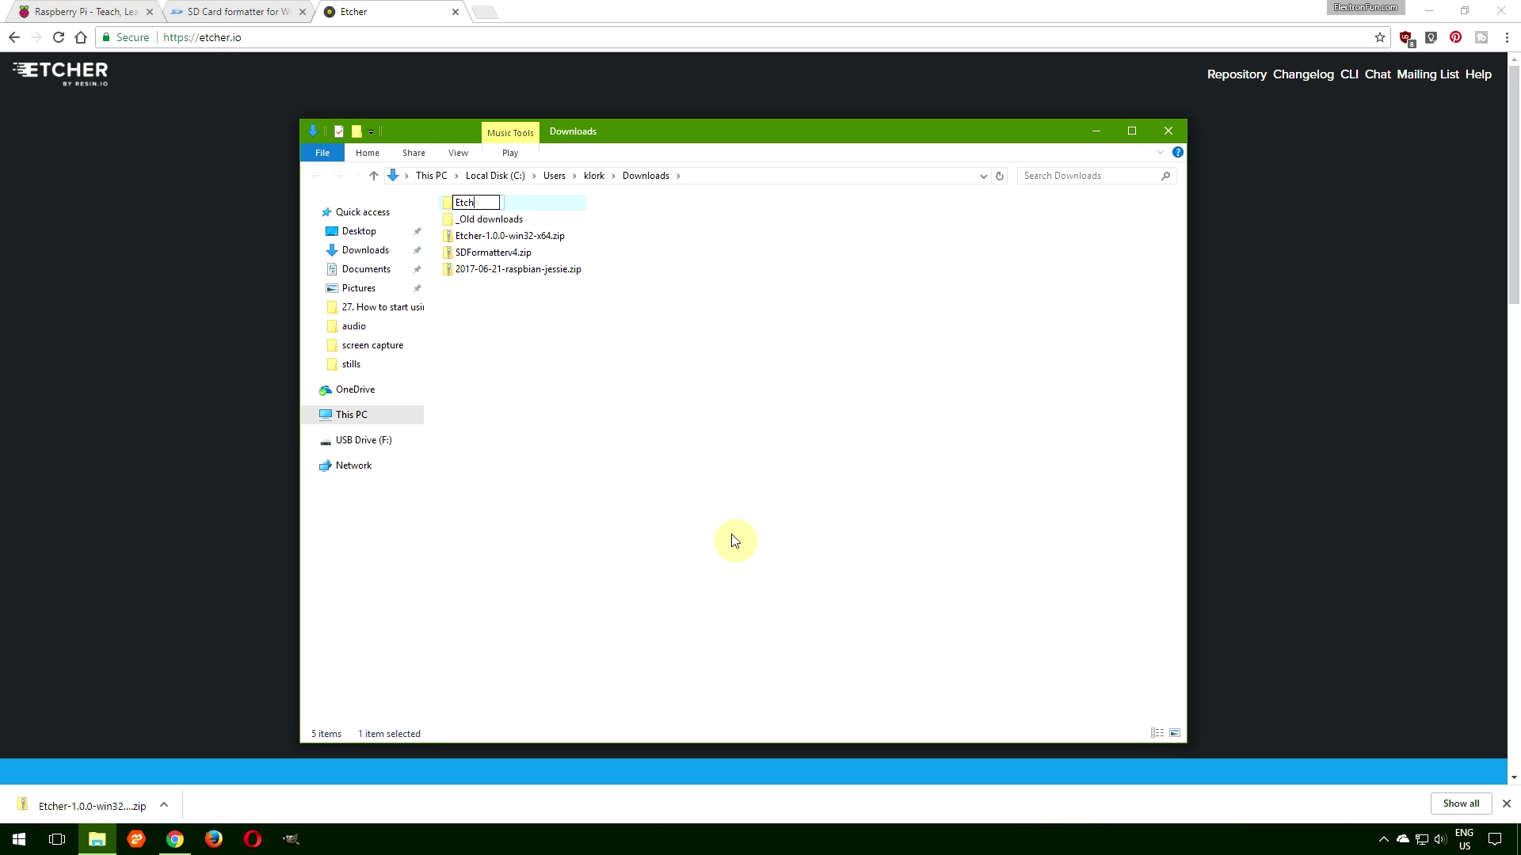
key("Return")
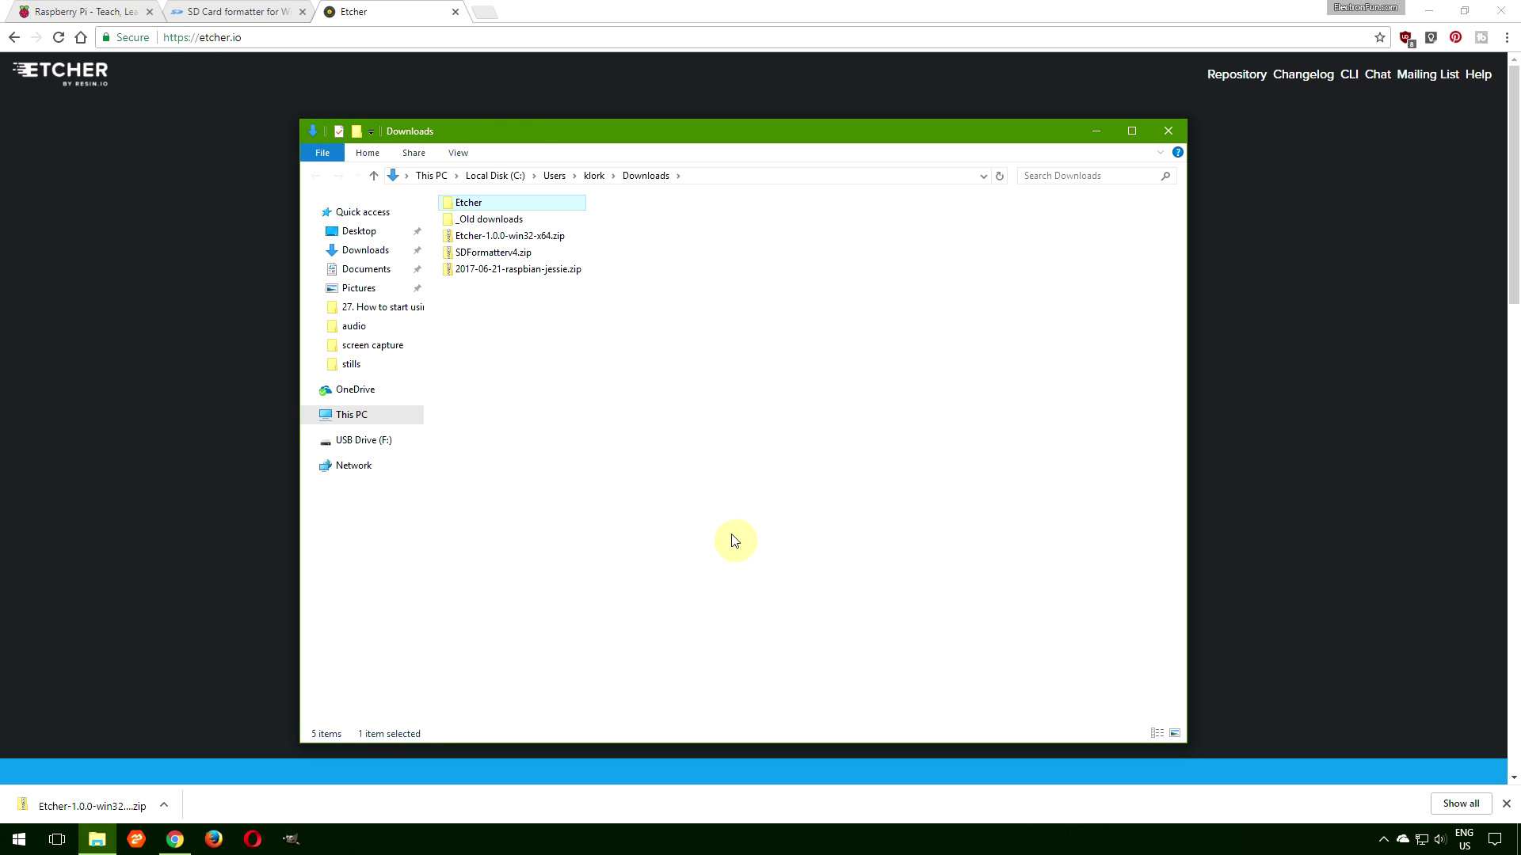
Copy all 21 files from inside the Etcher-1.0.0-win32-x64.zip archive.
double_click(503, 237)
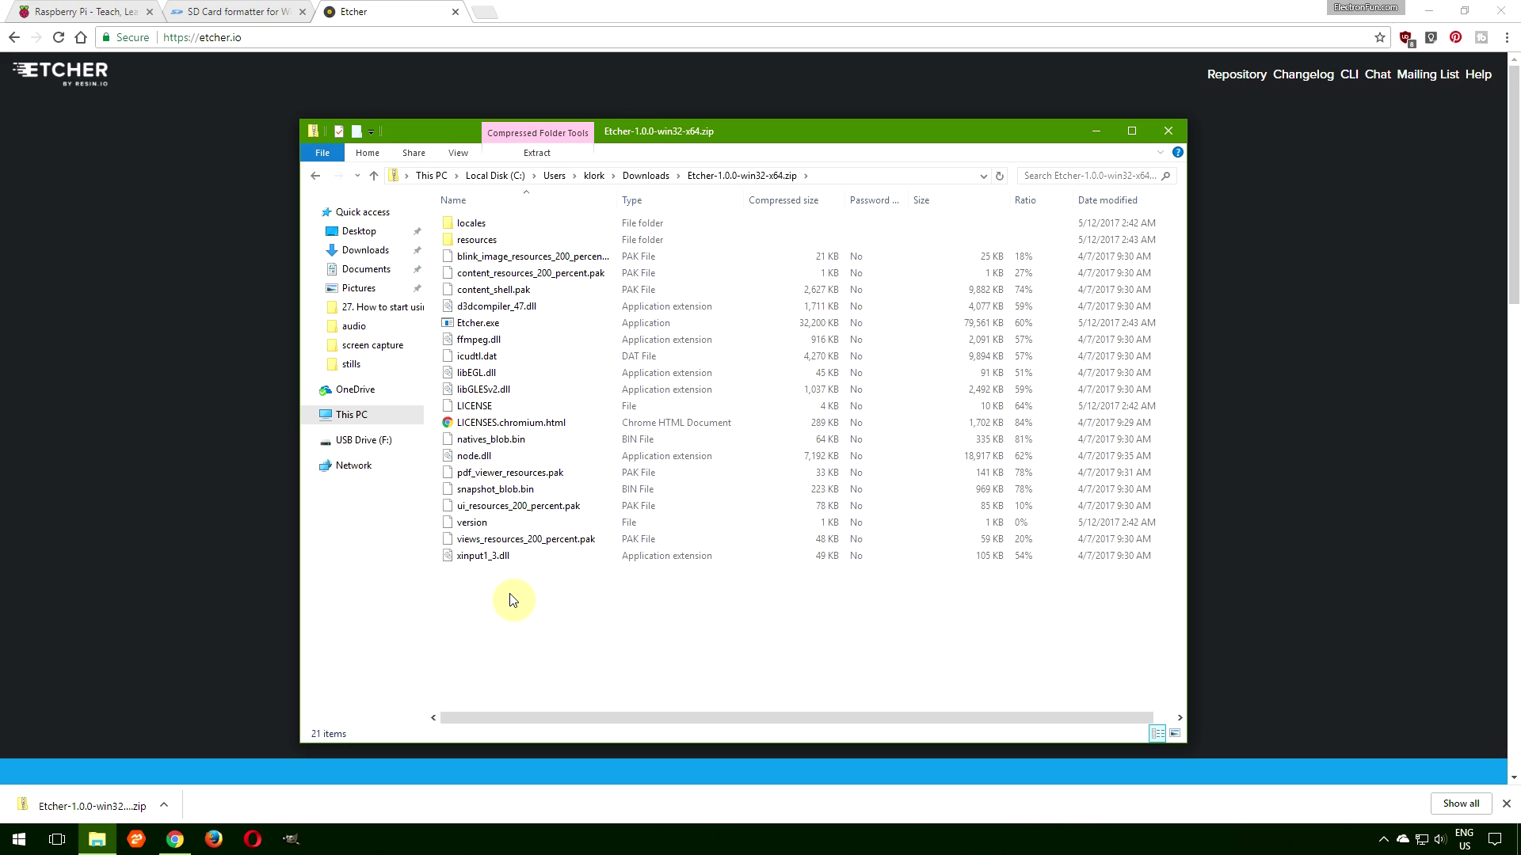
key("ctrl+a")
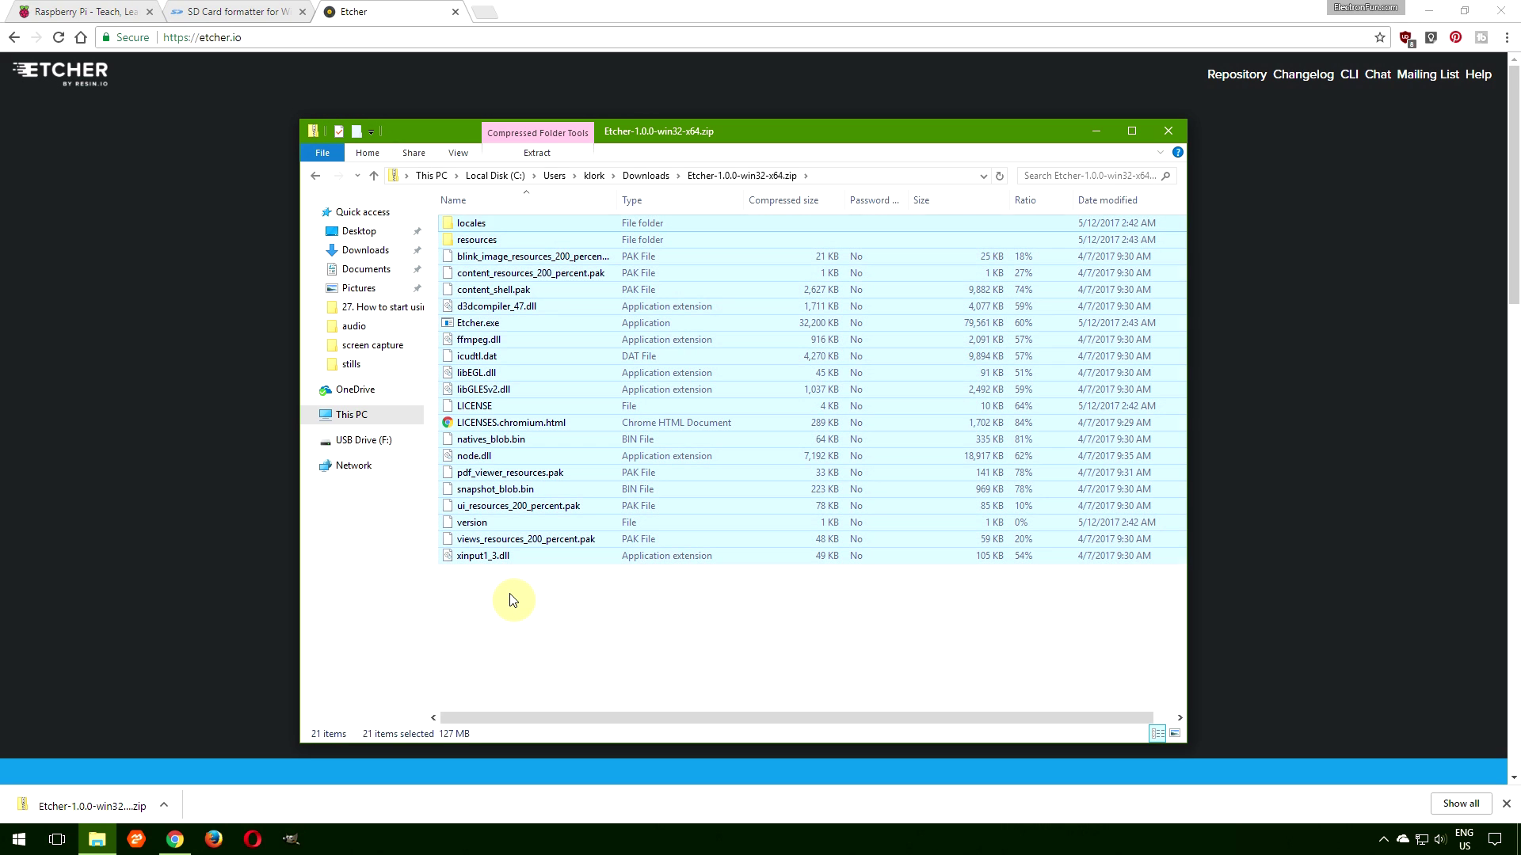
right_click(469, 252)
left_click(788, 431)
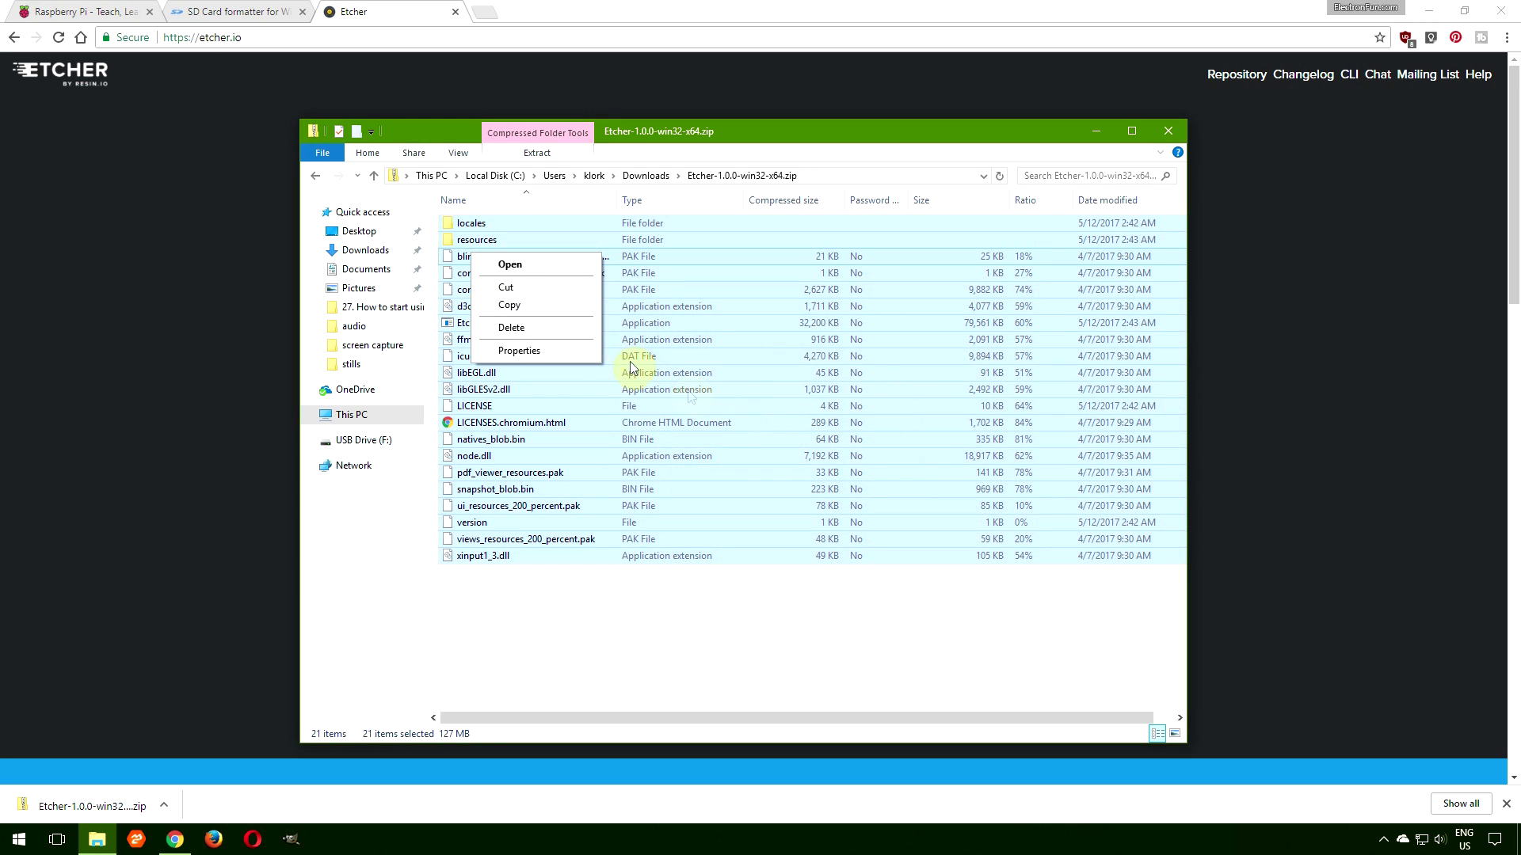
left_click(511, 306)
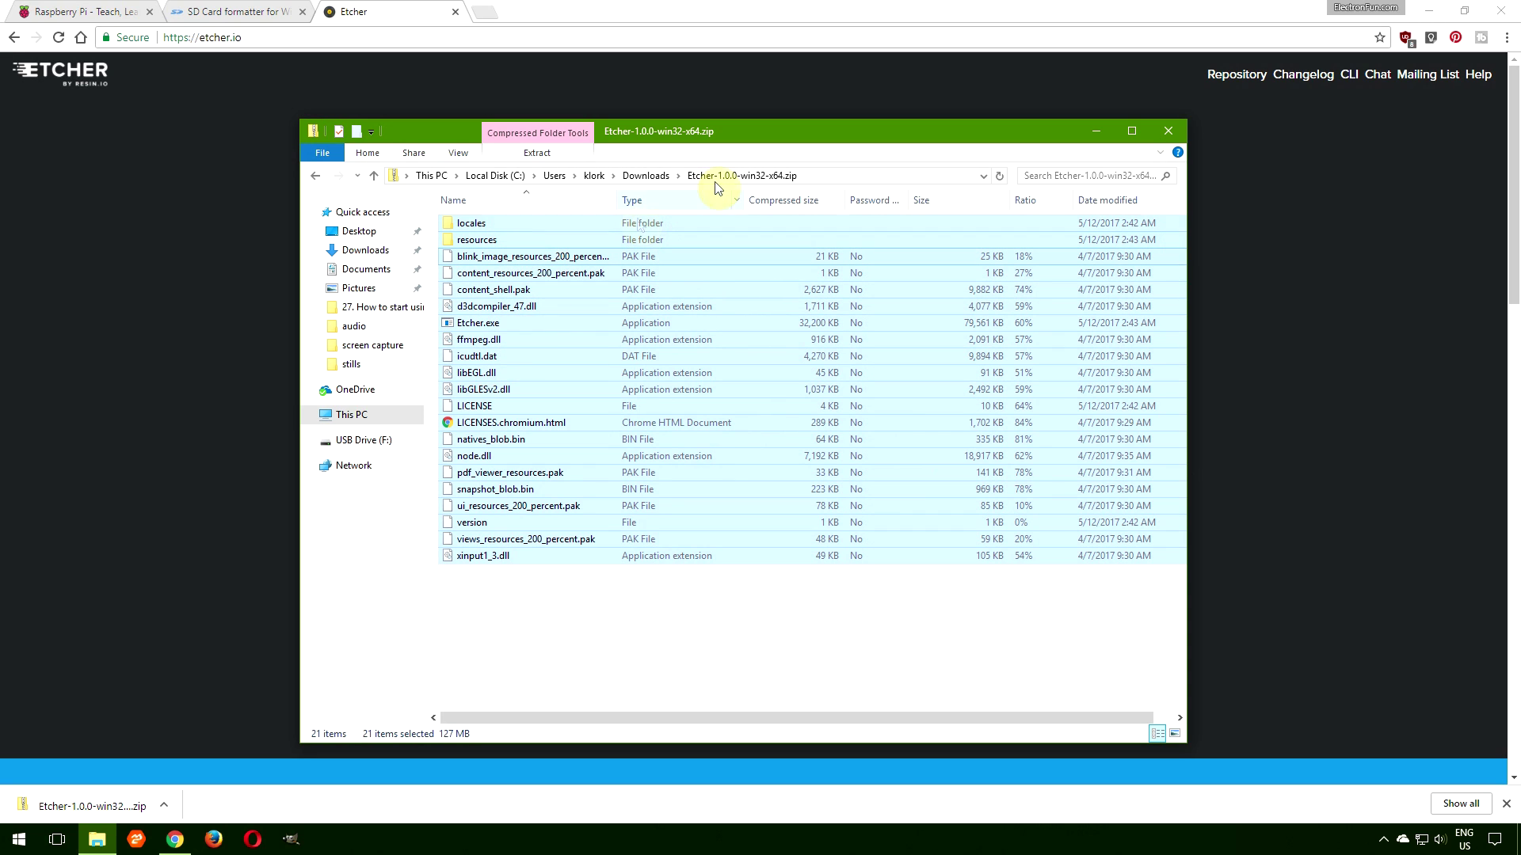
Paste the copied Etcher files into the new Downloads\Etcher folder.
left_click(645, 176)
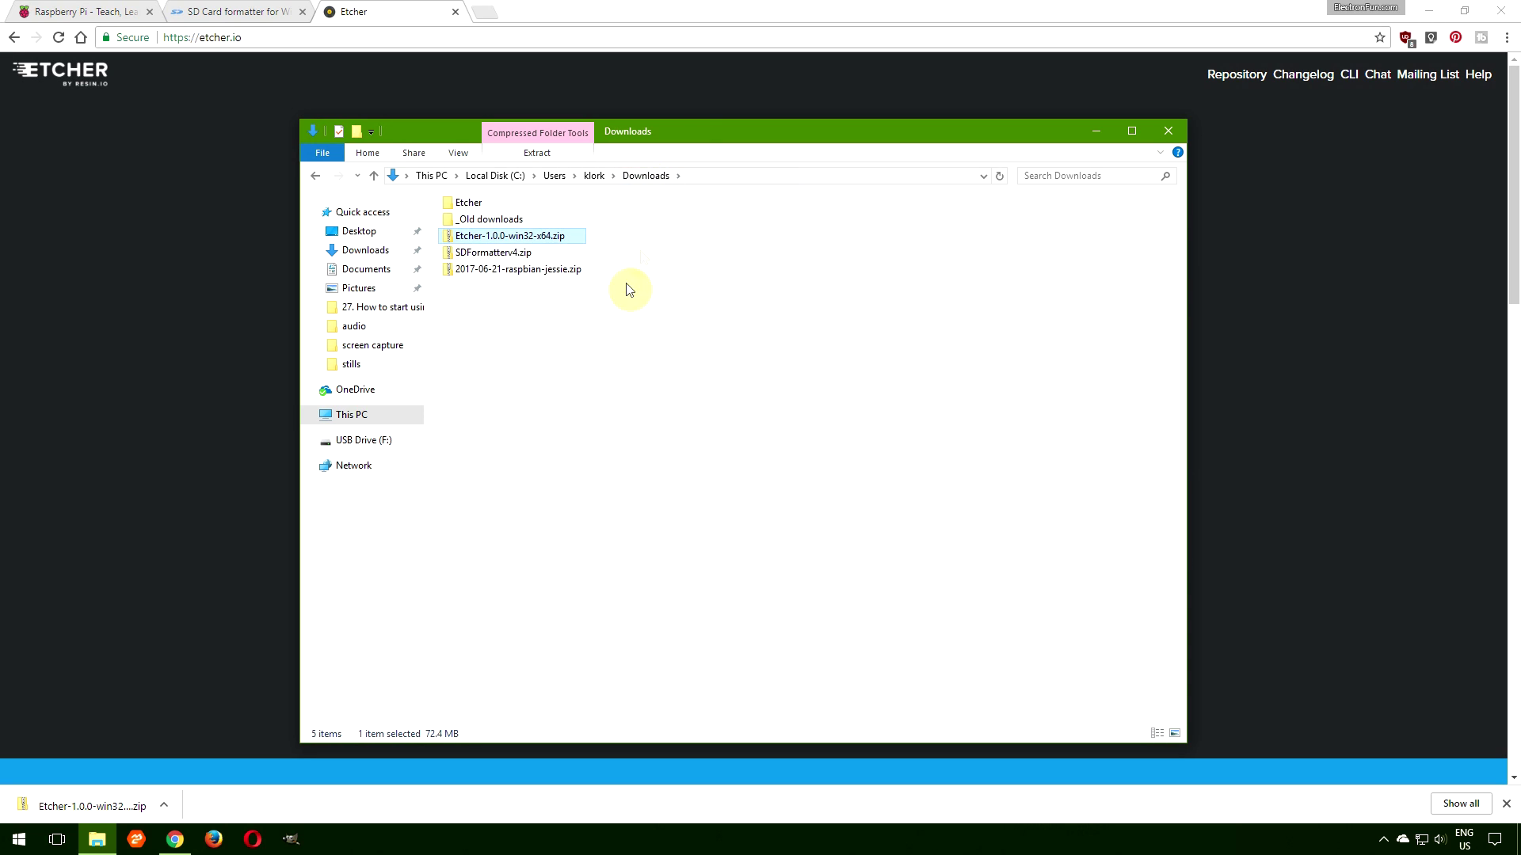
double_click(468, 203)
right_click(472, 299)
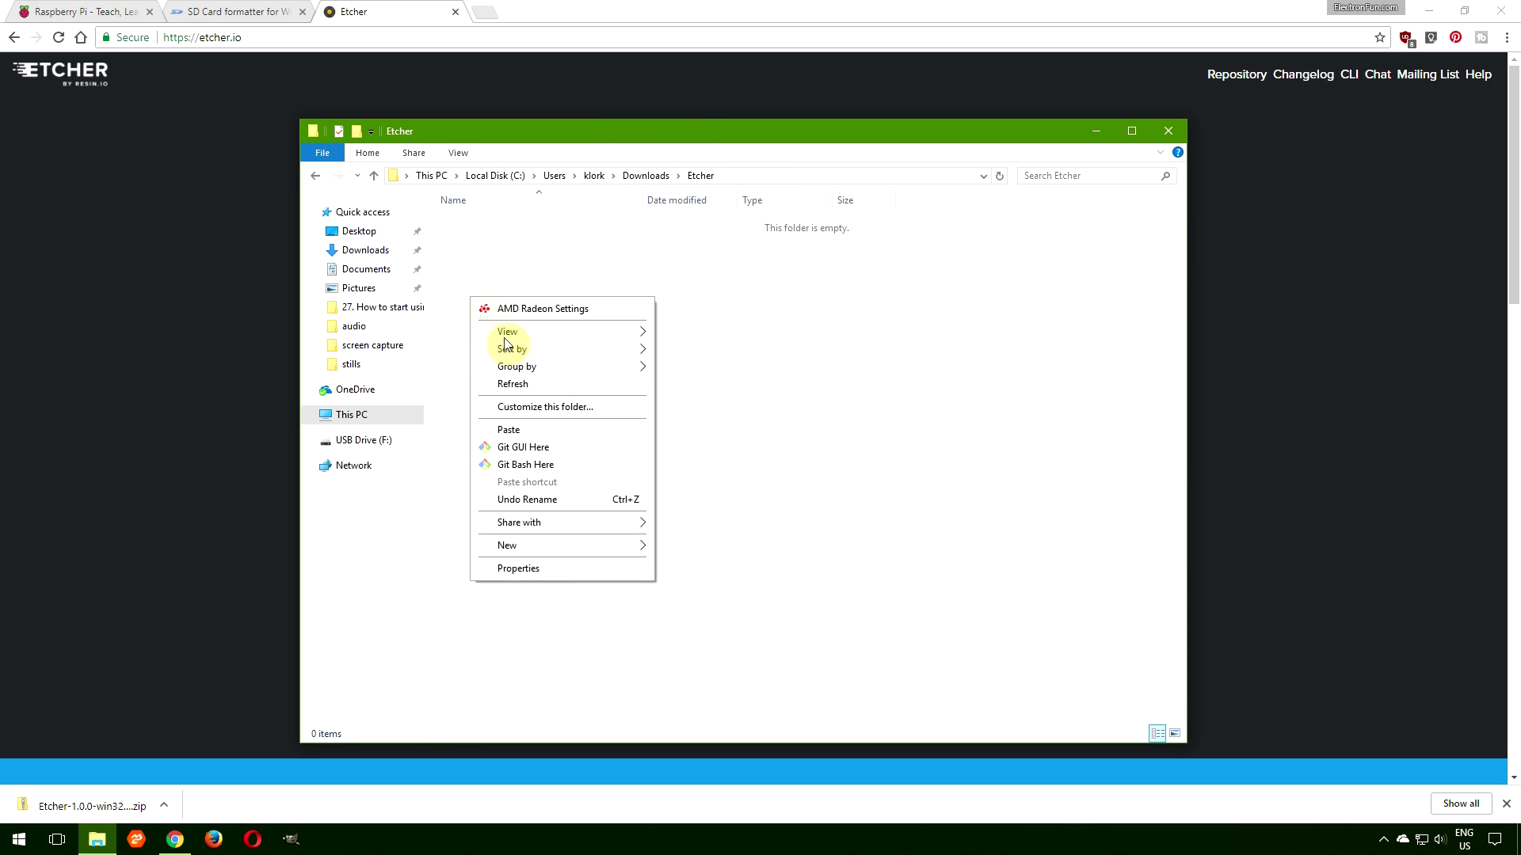
left_click(504, 432)
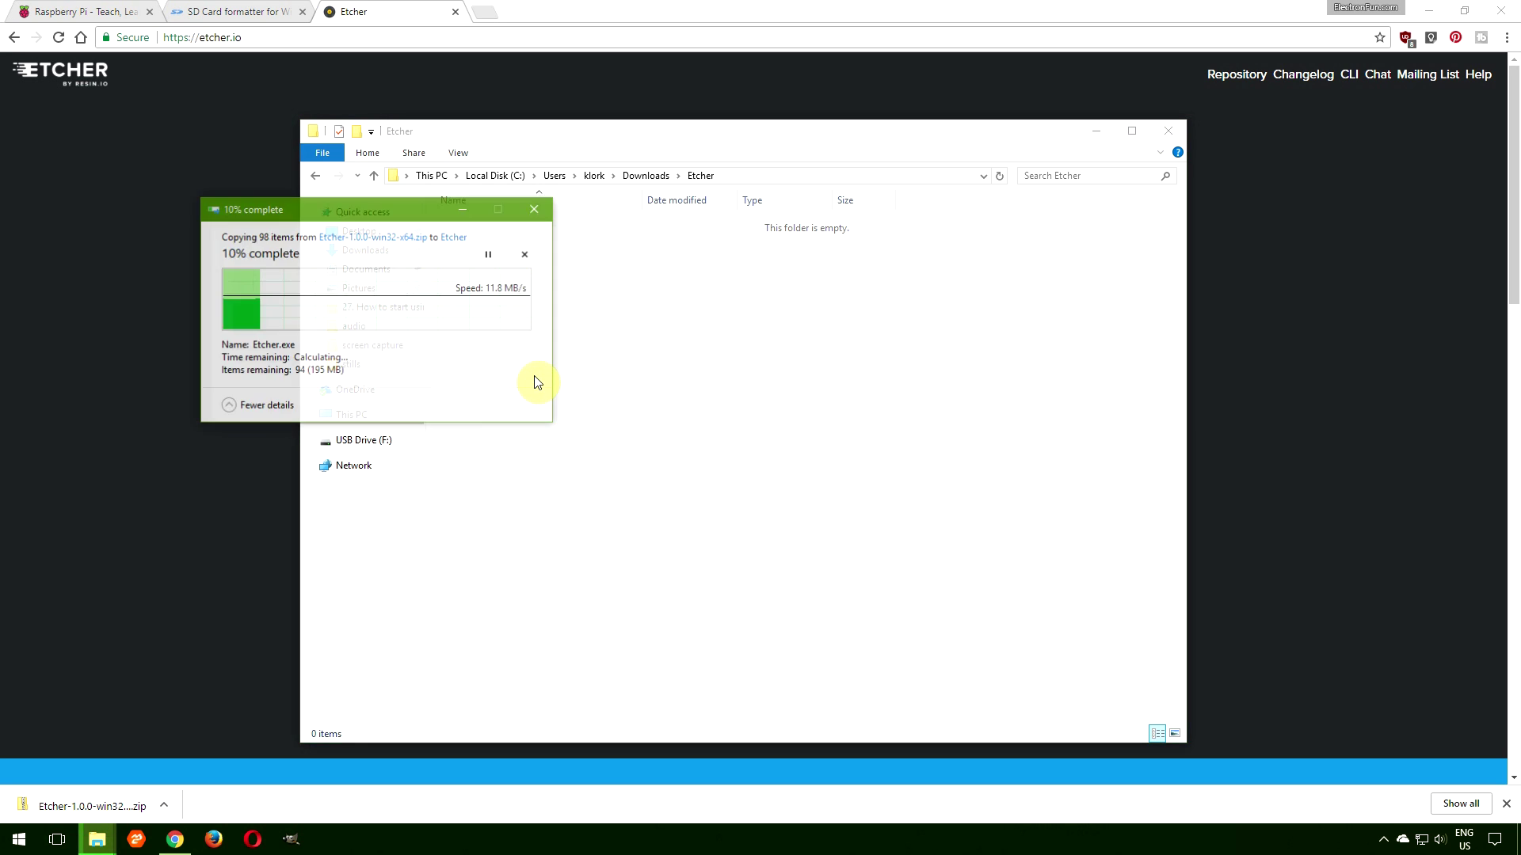
left_click(990, 319)
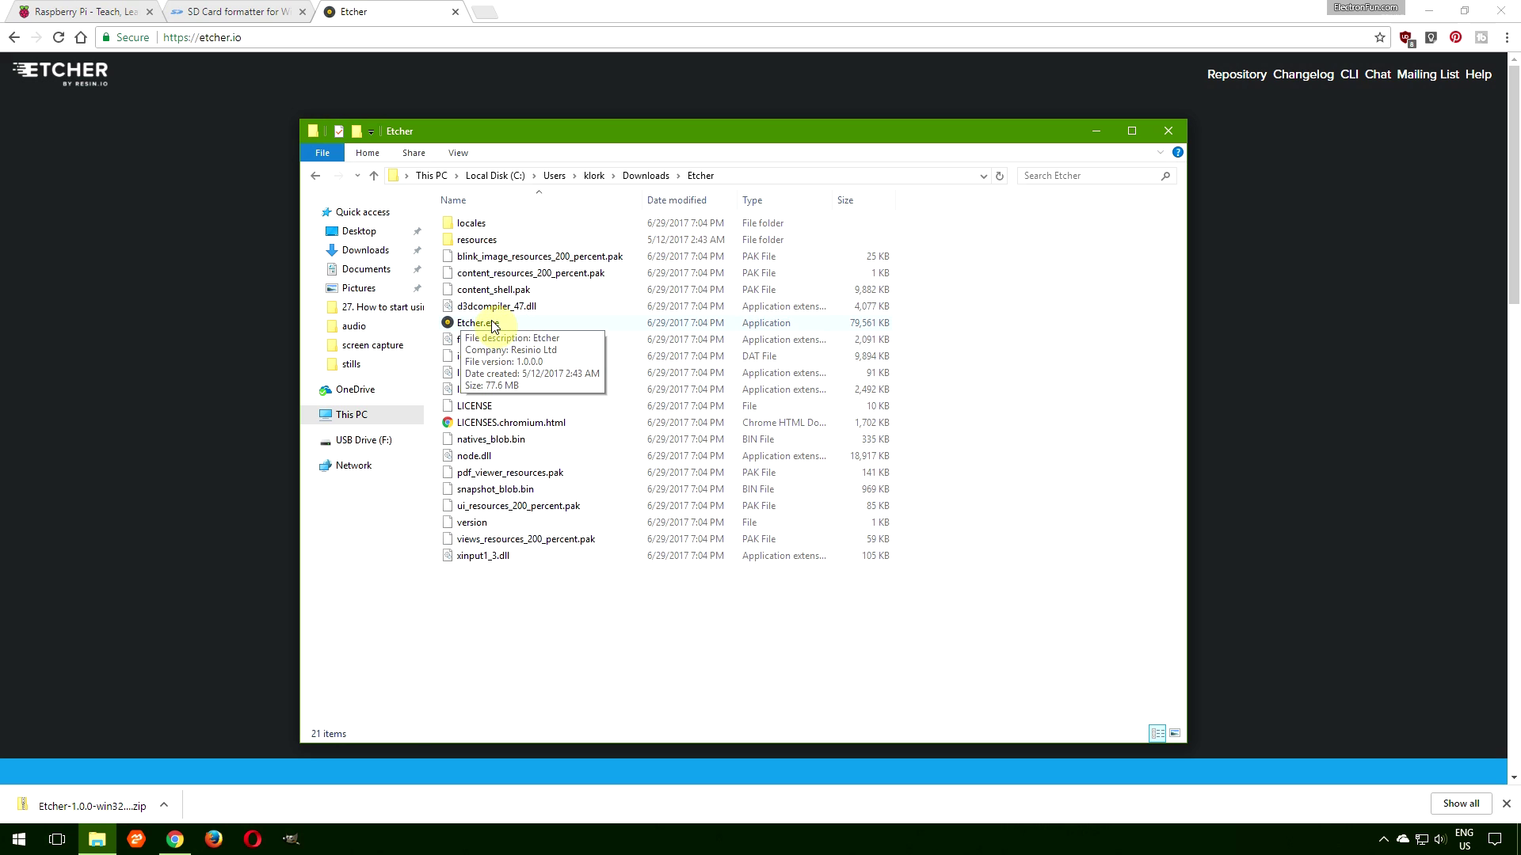
Launch Etcher.exe and minimize File Explorer and the browser to reveal the app.
double_click(483, 323)
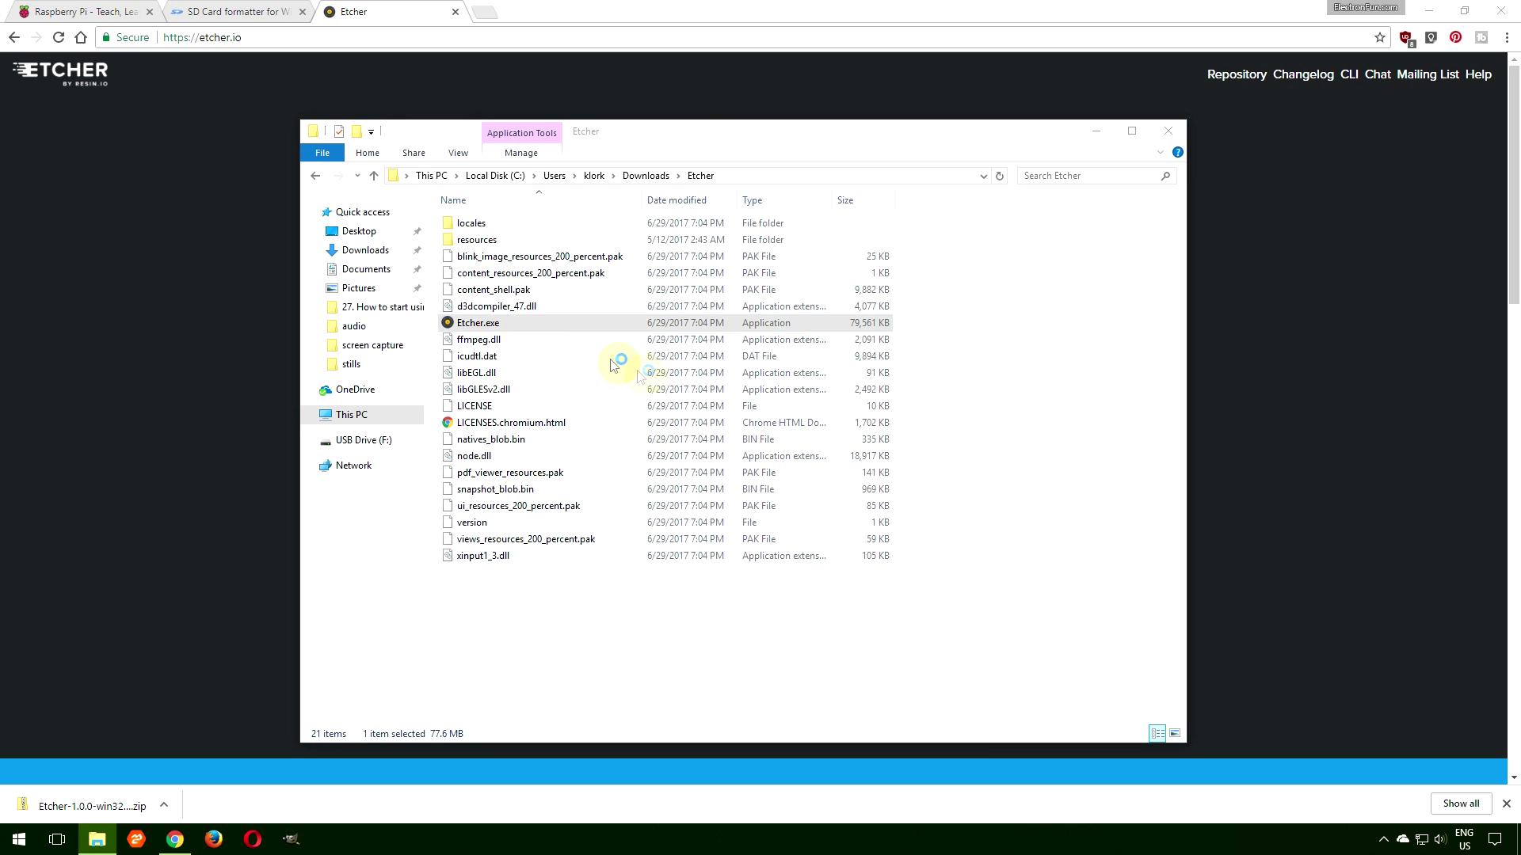
left_click(1097, 131)
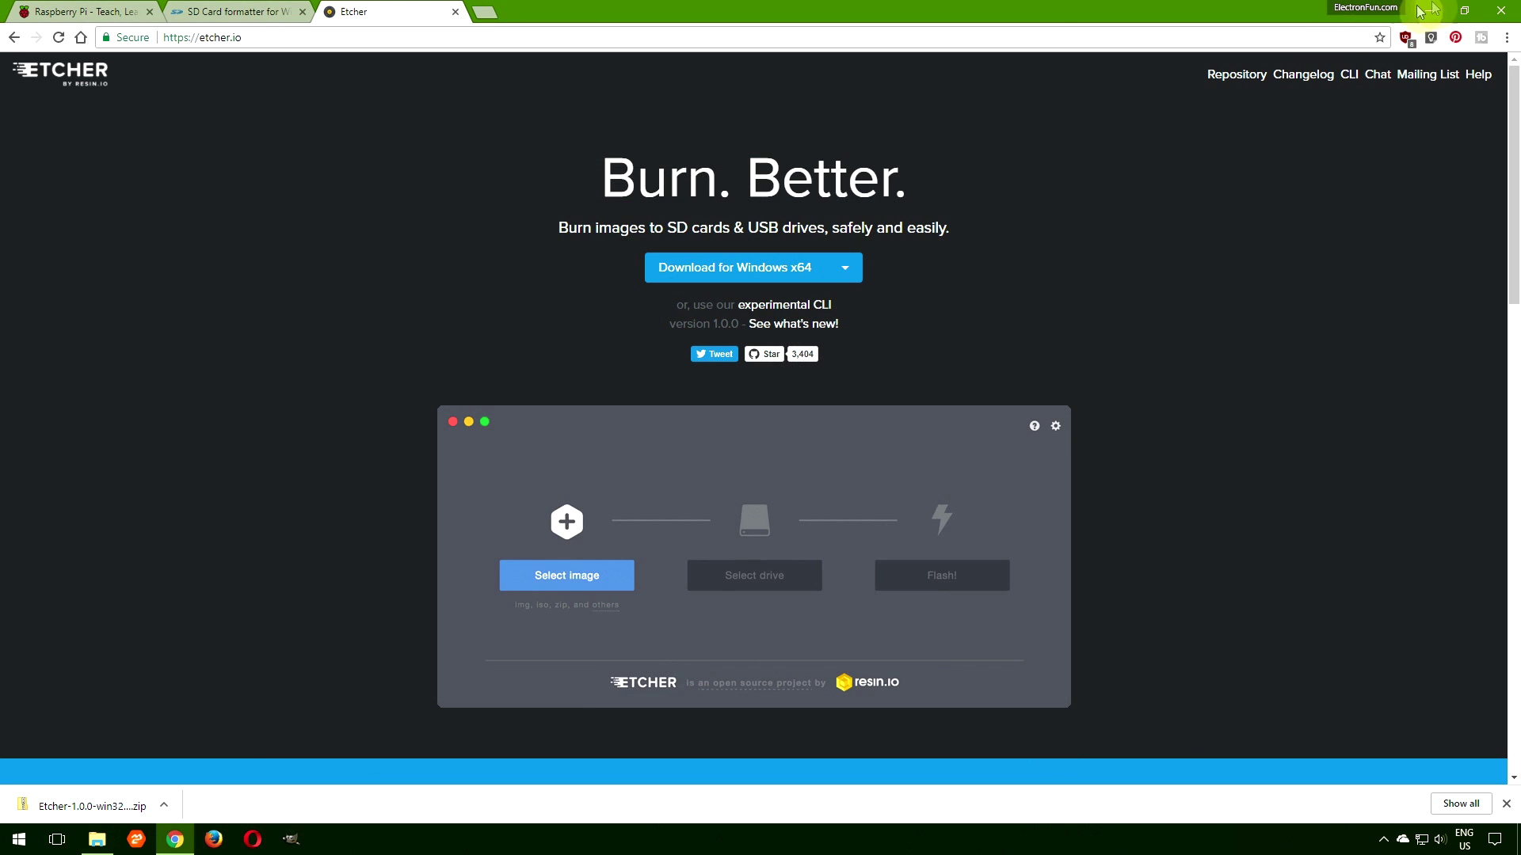
left_click(1428, 11)
Flash 2017-06-21-raspbian-jessie.zip onto the 8.1 GB Generic USB SD Reader drive in Etcher.
left_click(631, 264)
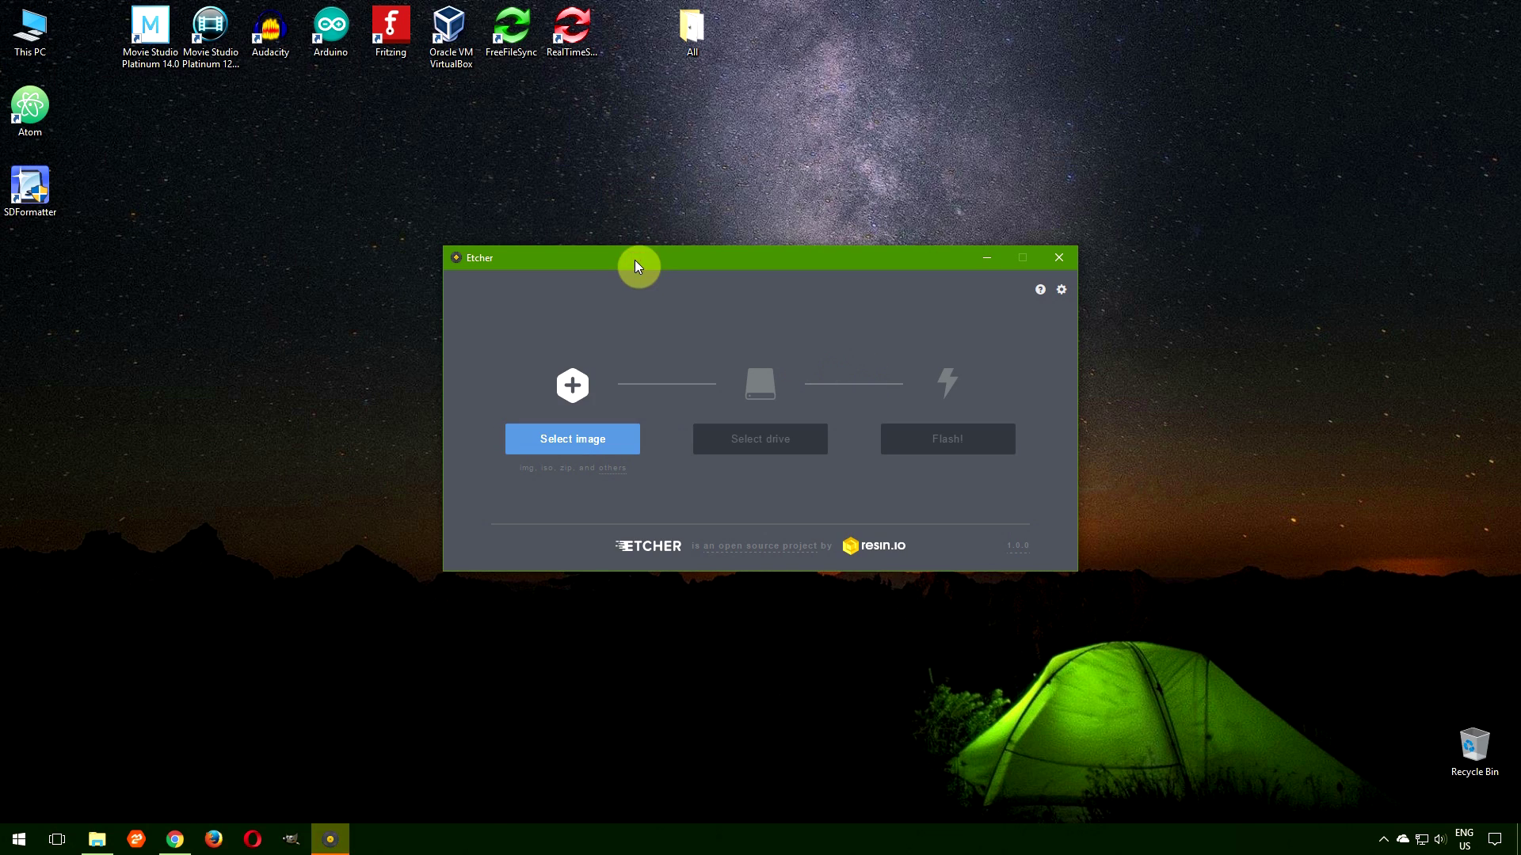
left_click(563, 442)
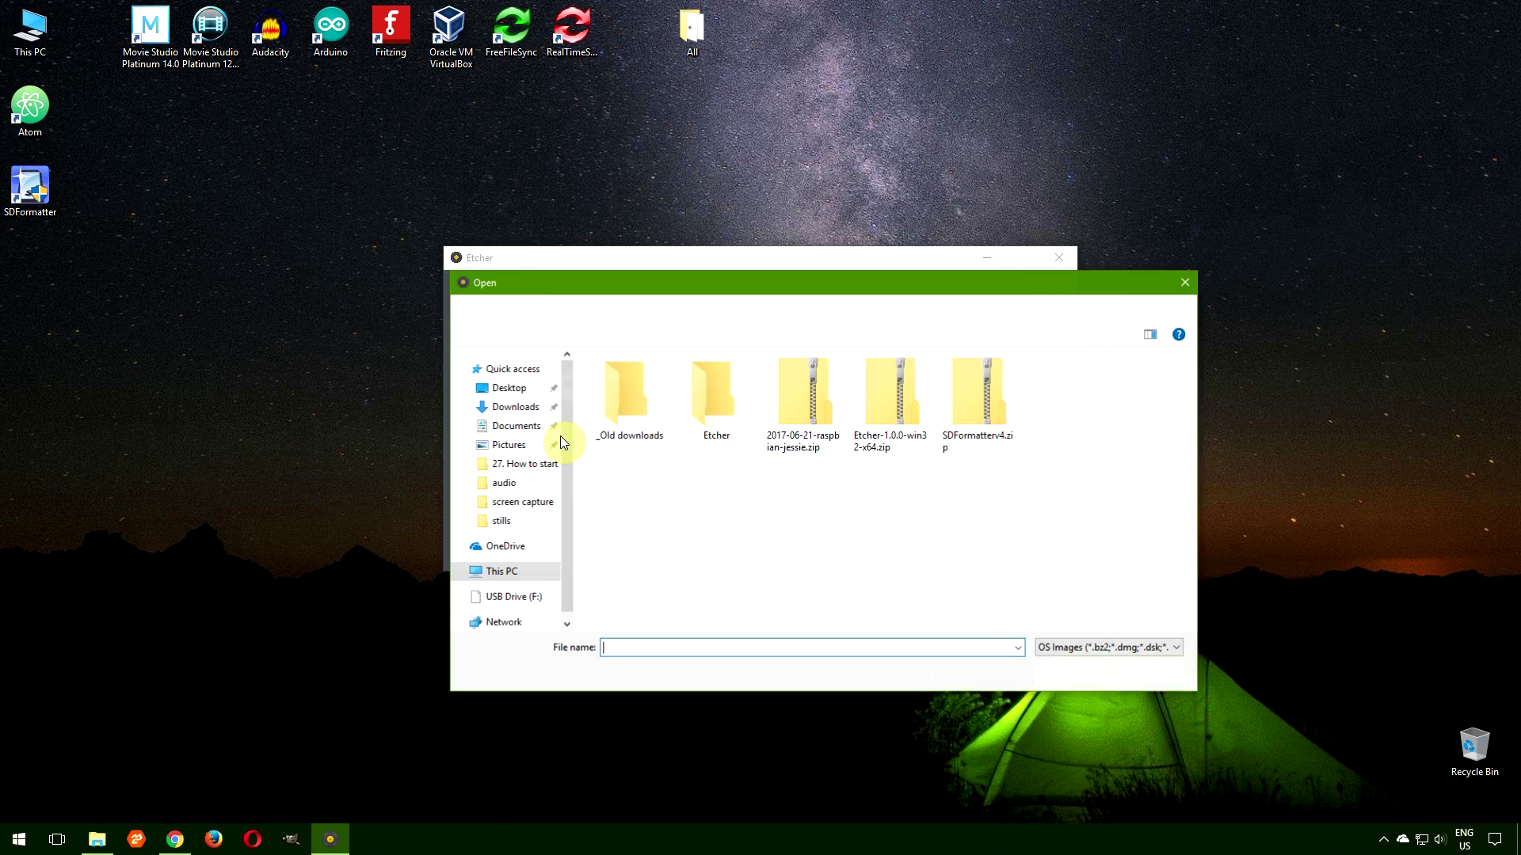
left_click(796, 388)
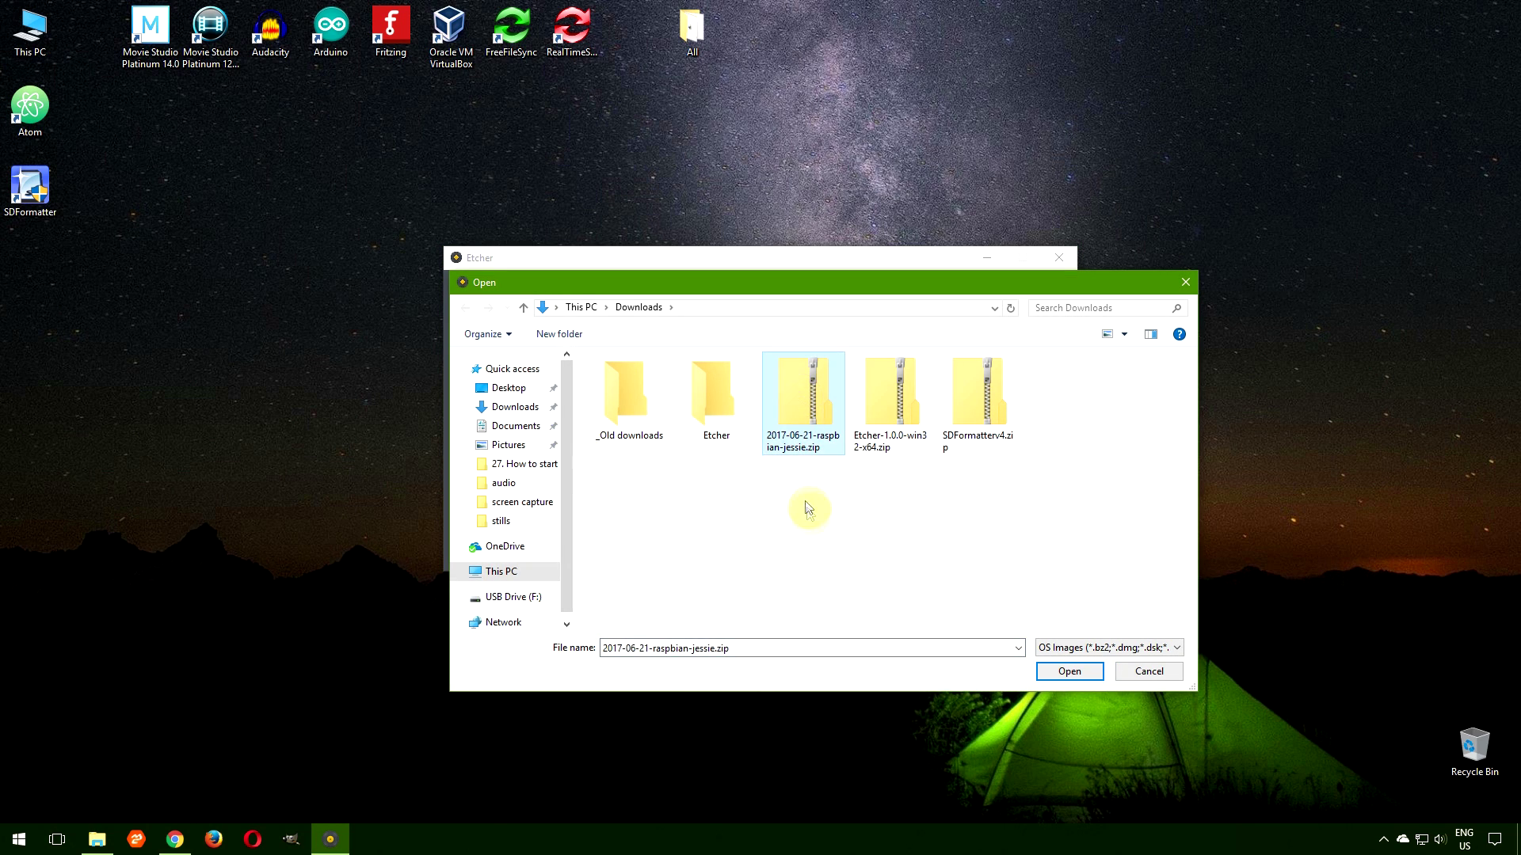
left_click(1077, 671)
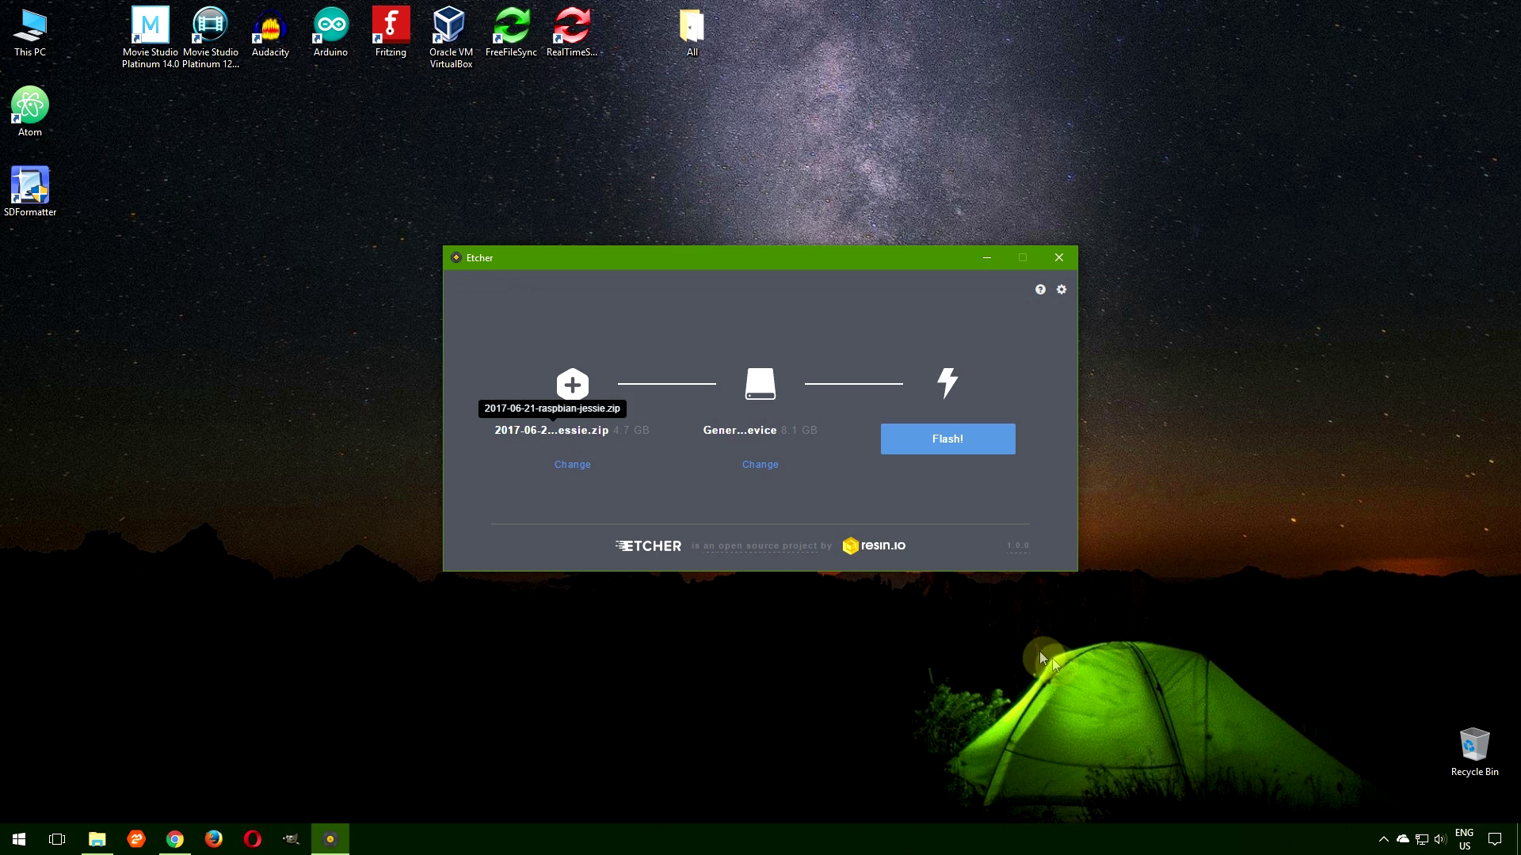
left_click(760, 466)
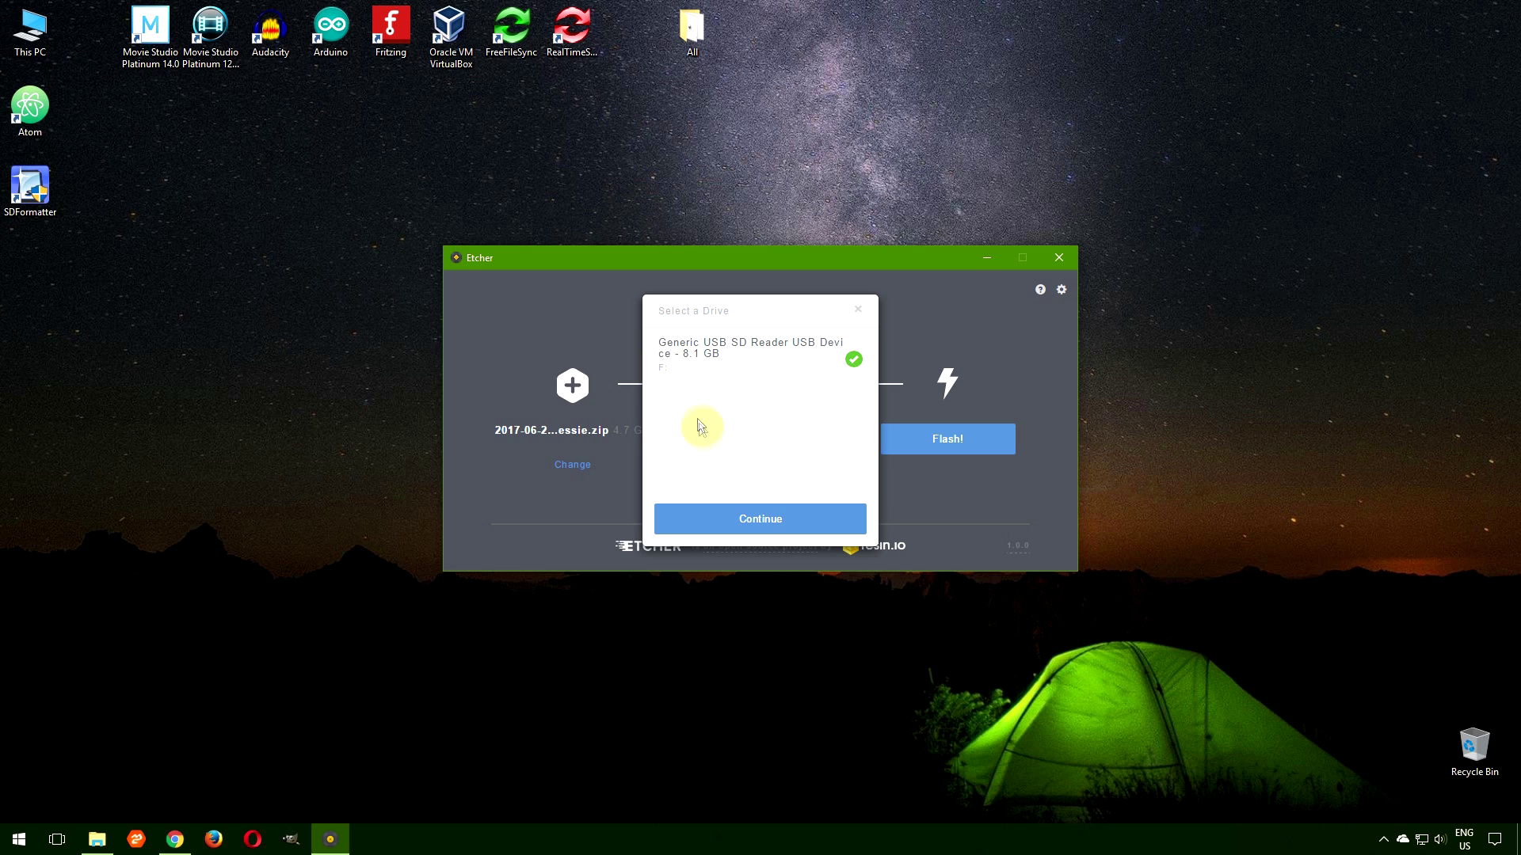
left_click(774, 519)
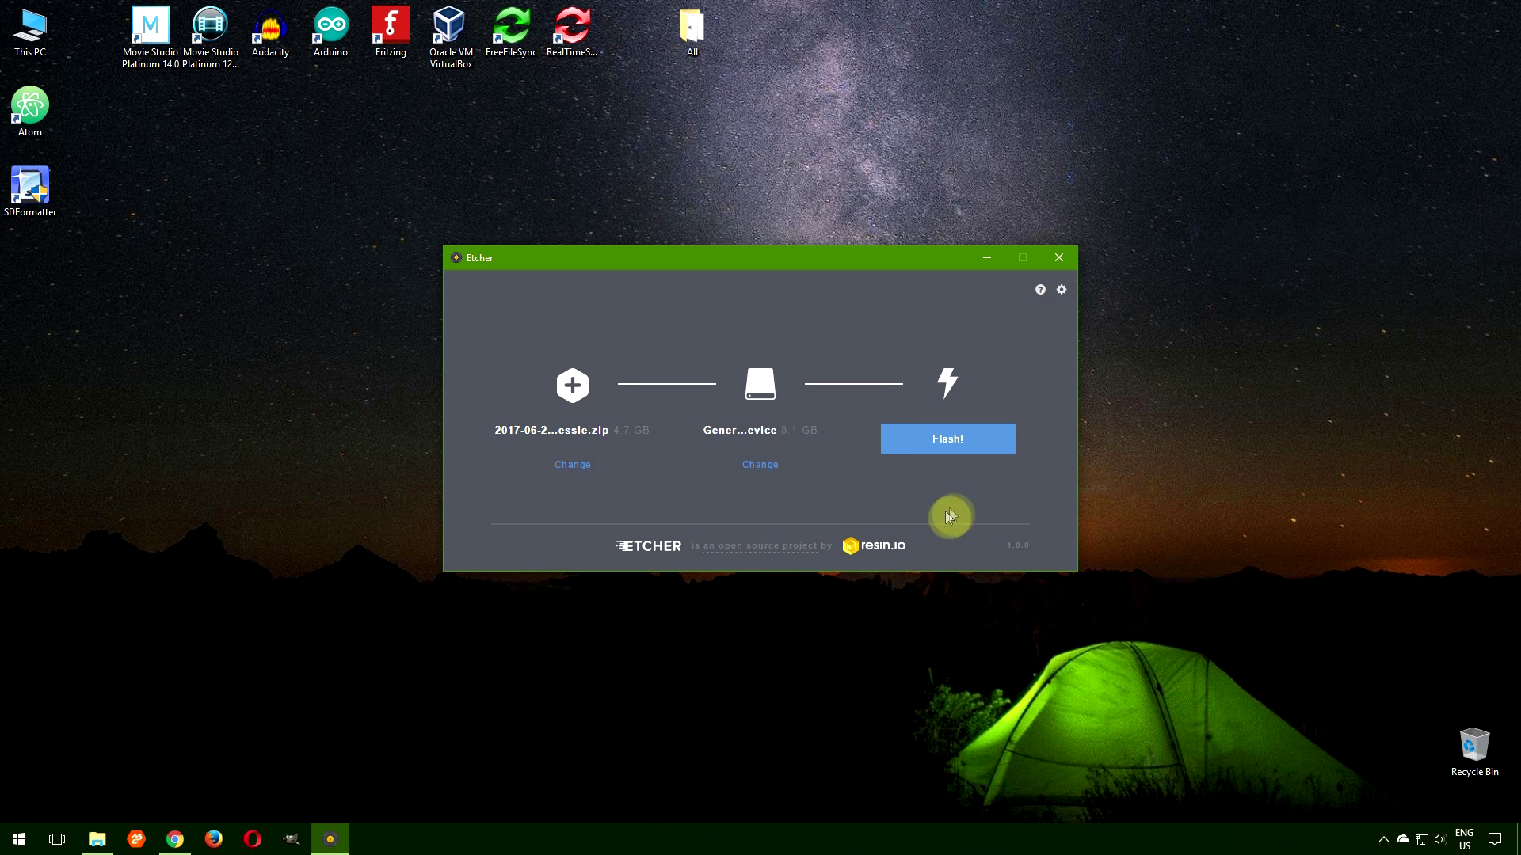
left_click(972, 438)
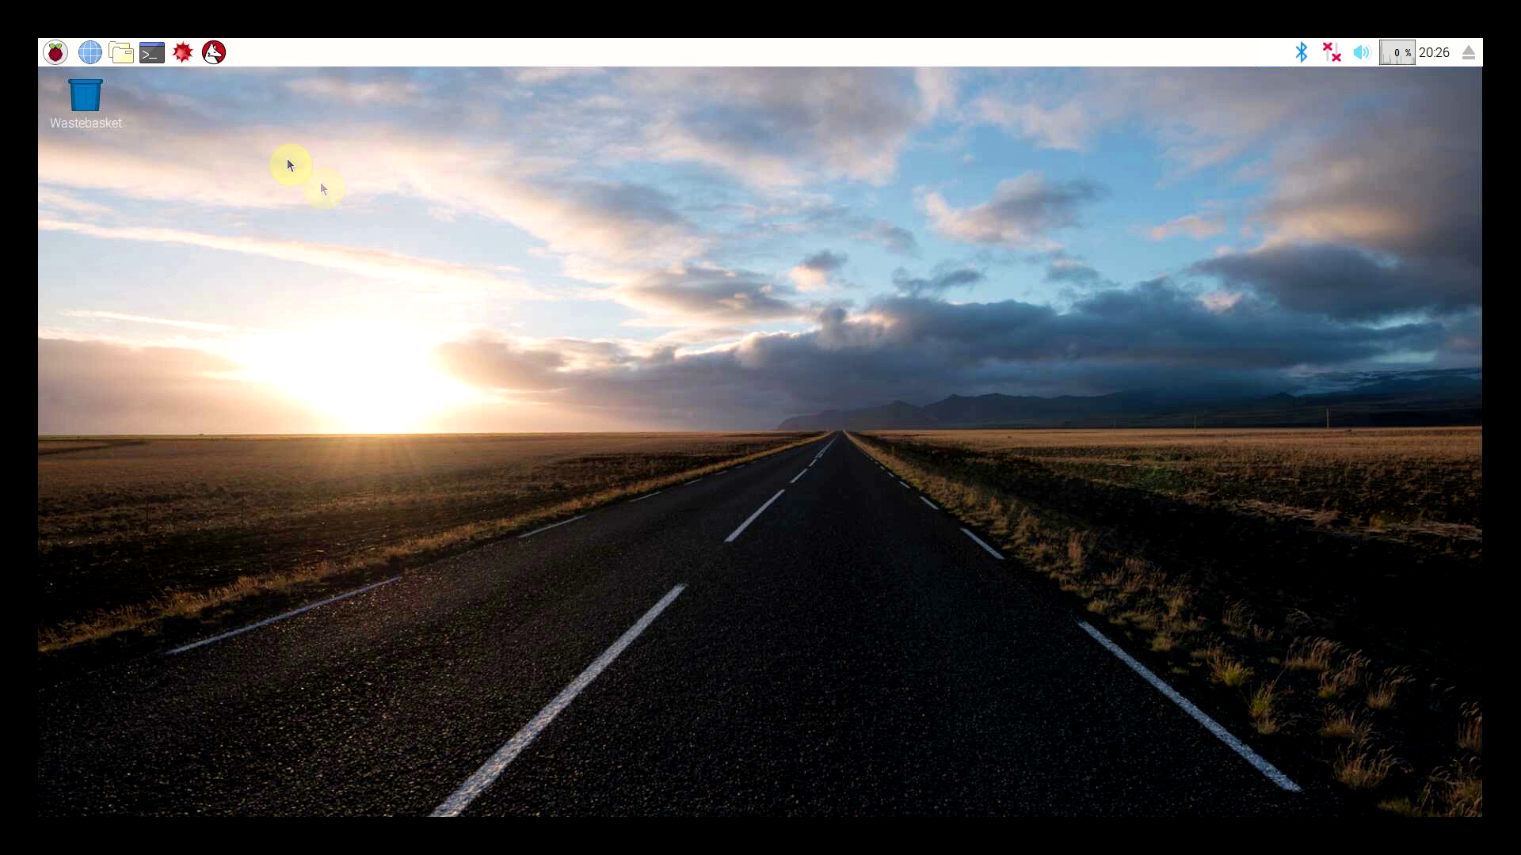
Run passwd in LXTerminal, entering the current password then the new password twice for pi.
left_click(152, 52)
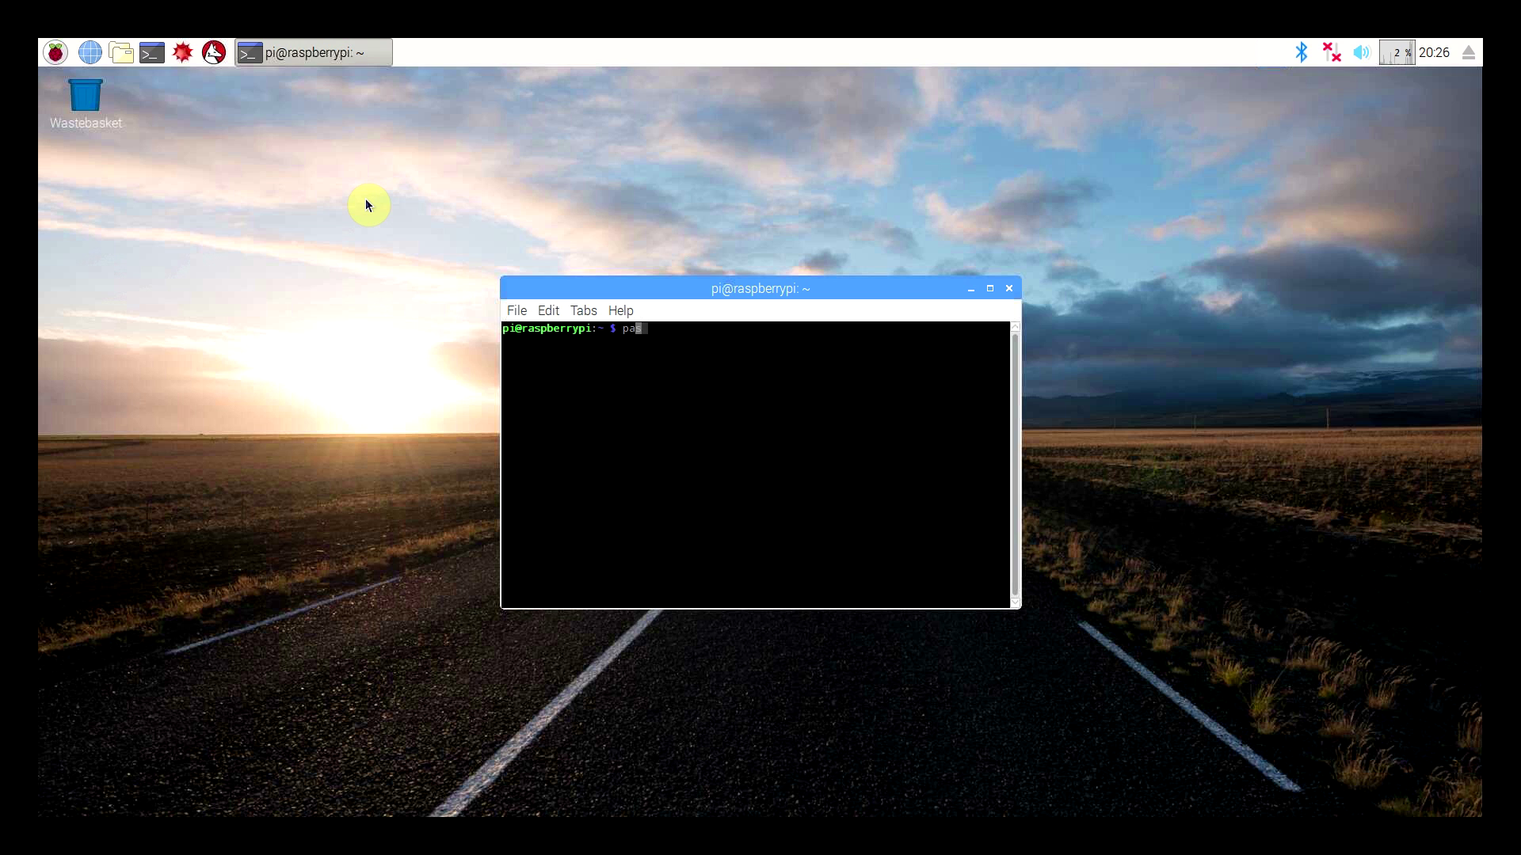
type("passwd")
key("Return")
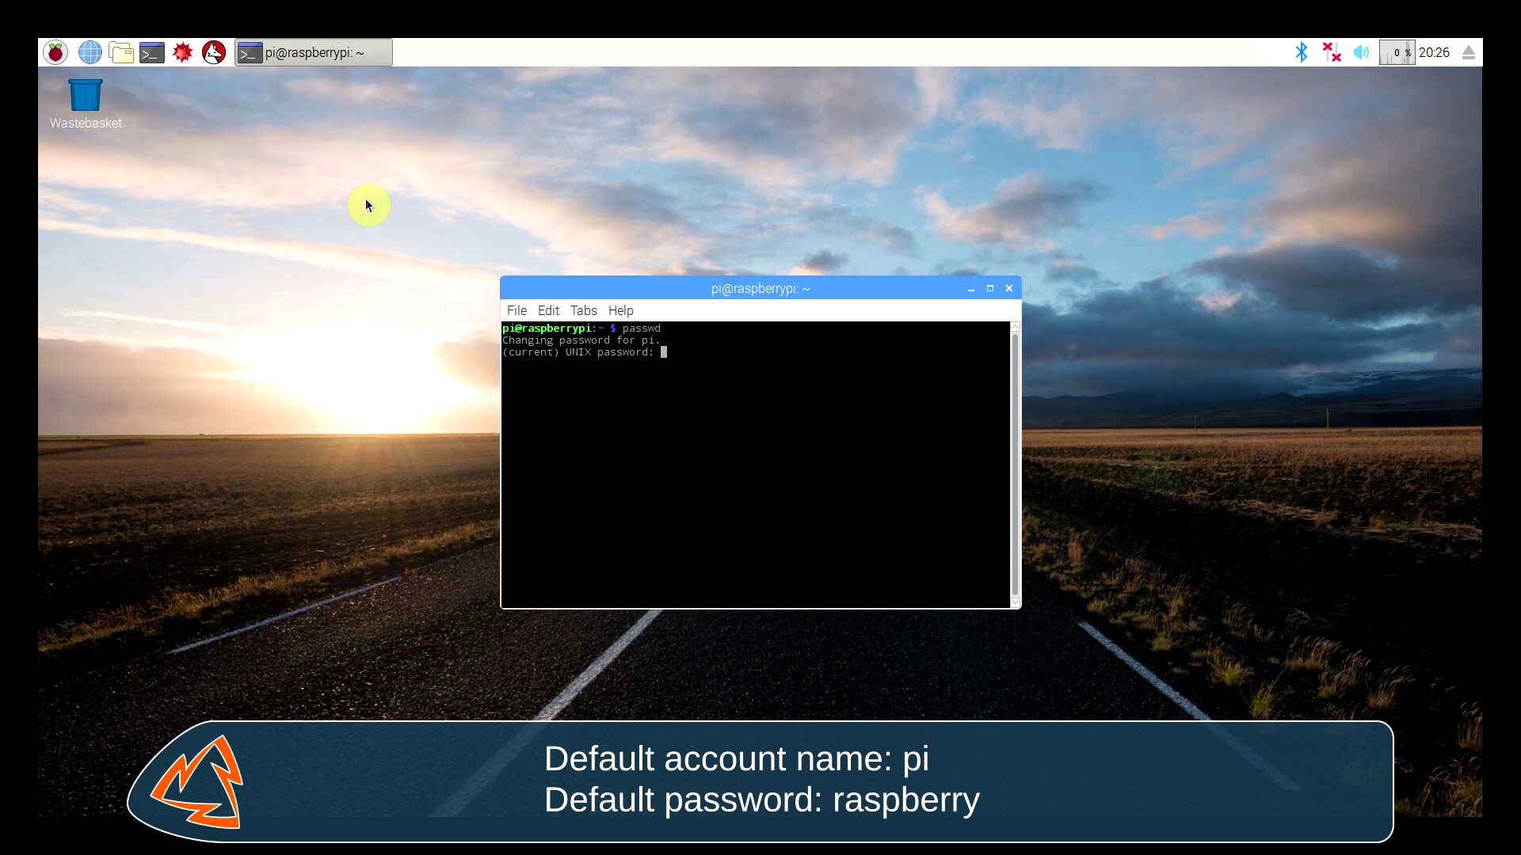
key("Return")
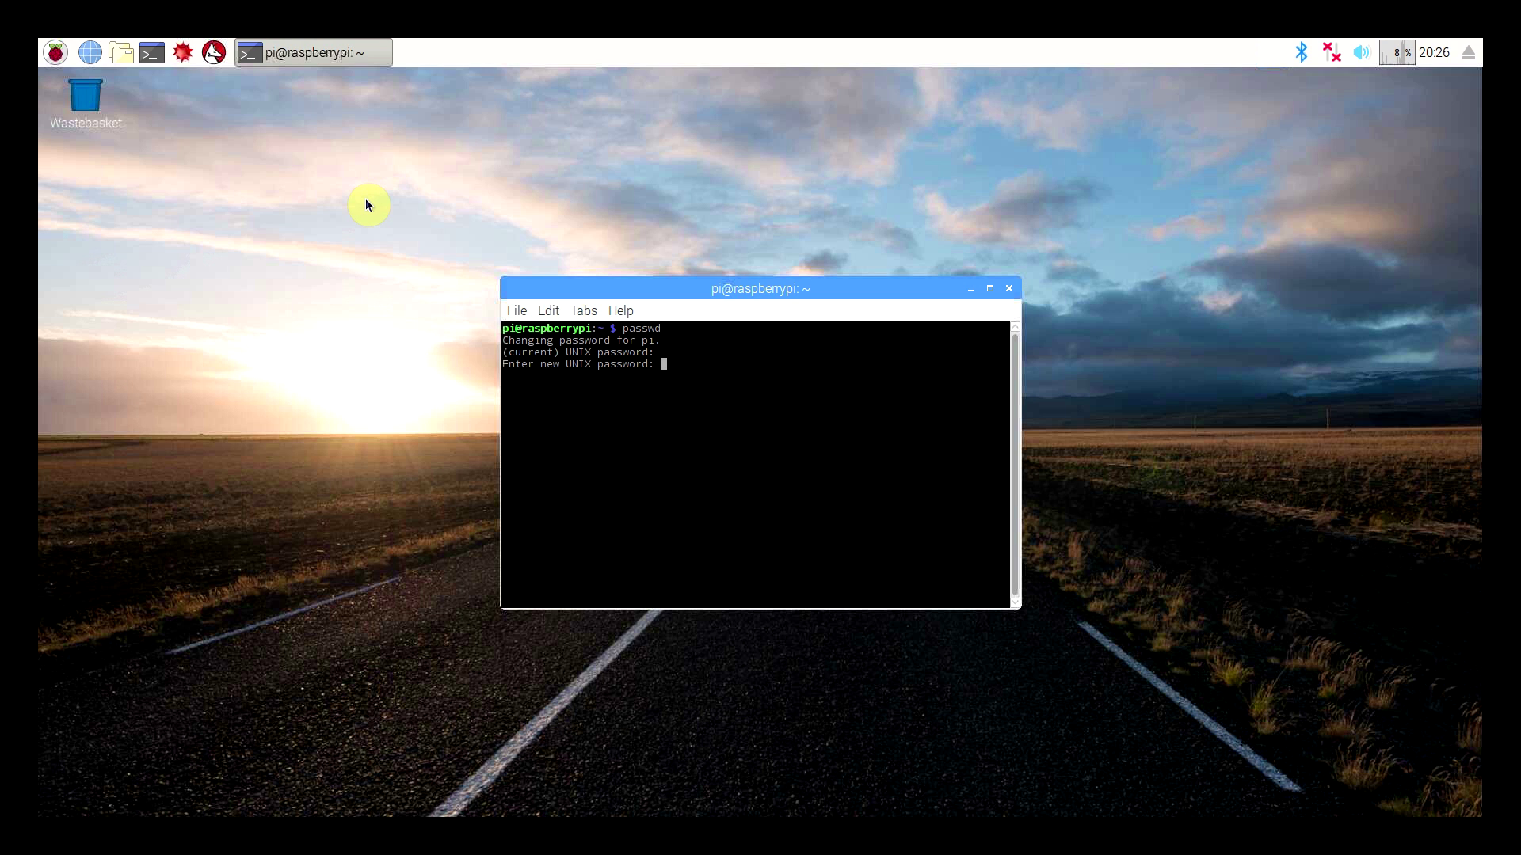
key("Return")
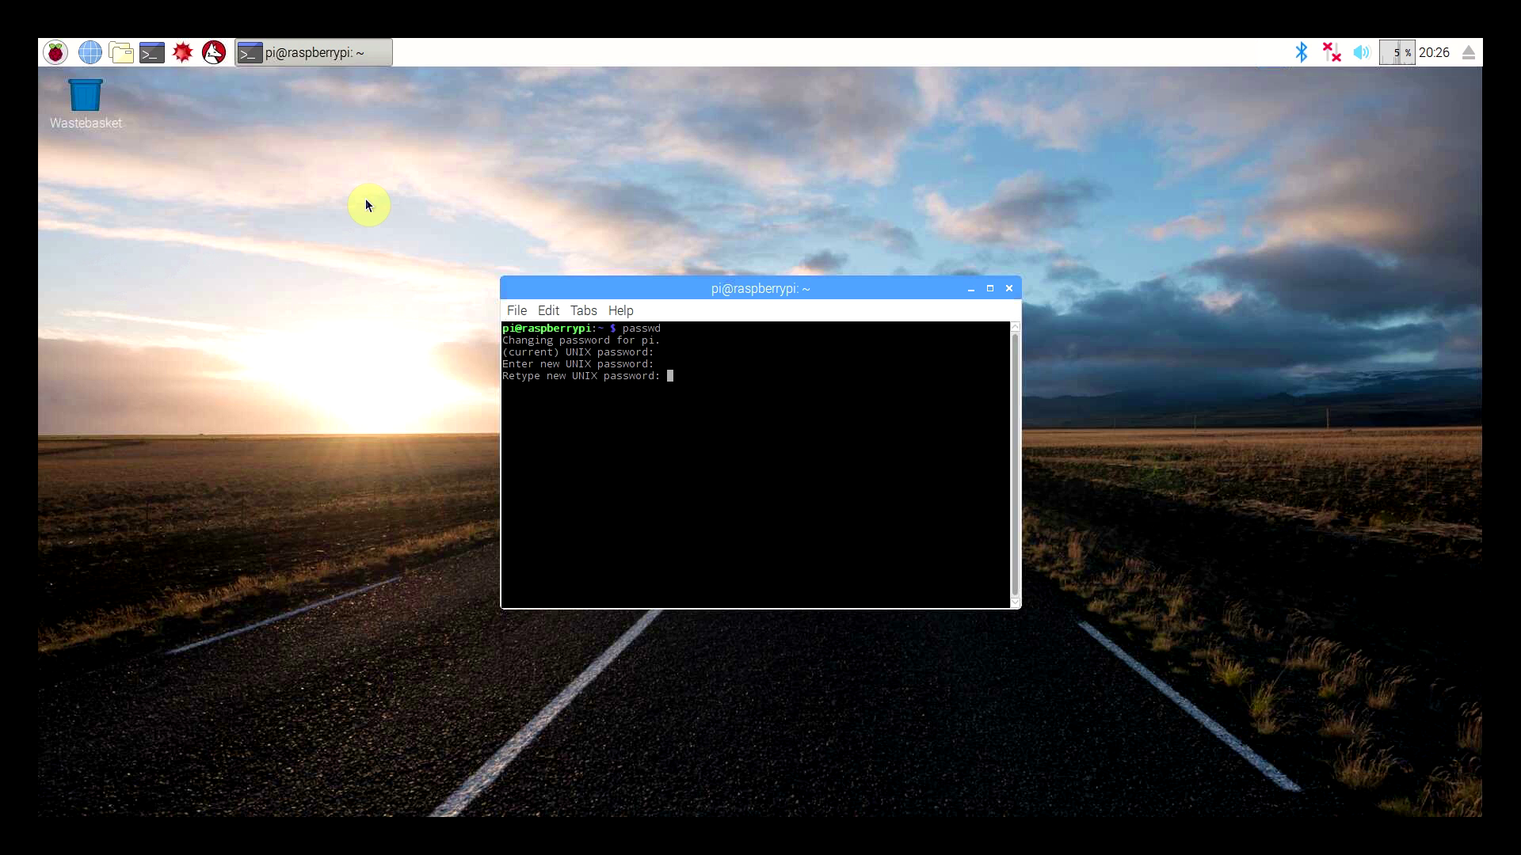
key("Return")
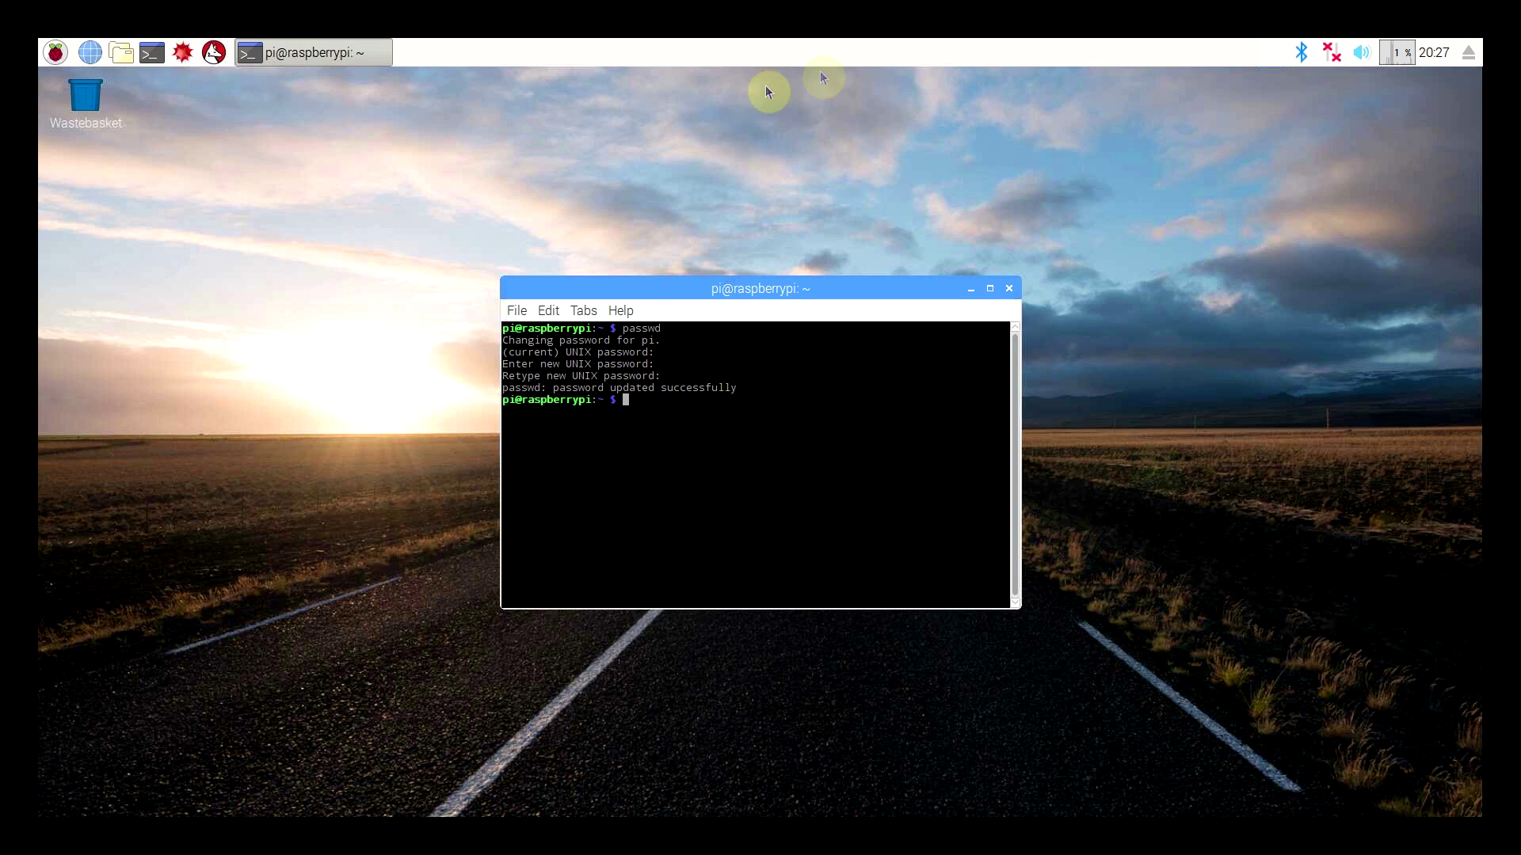
Join the ElectronFun Wi-Fi network from the top panel, entering its pre-shared key.
left_click(1329, 53)
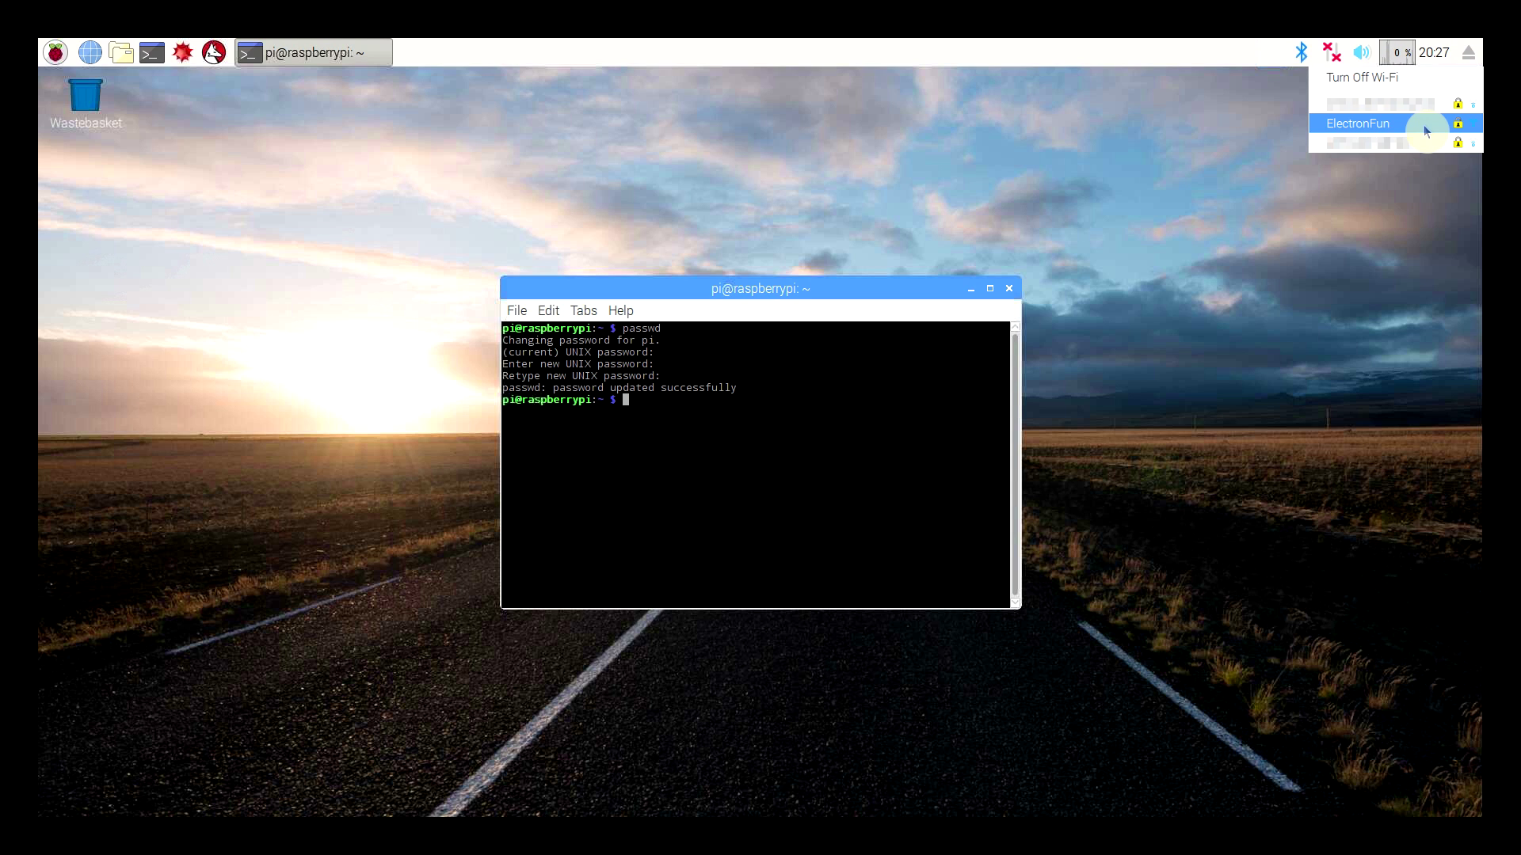
left_click(1426, 130)
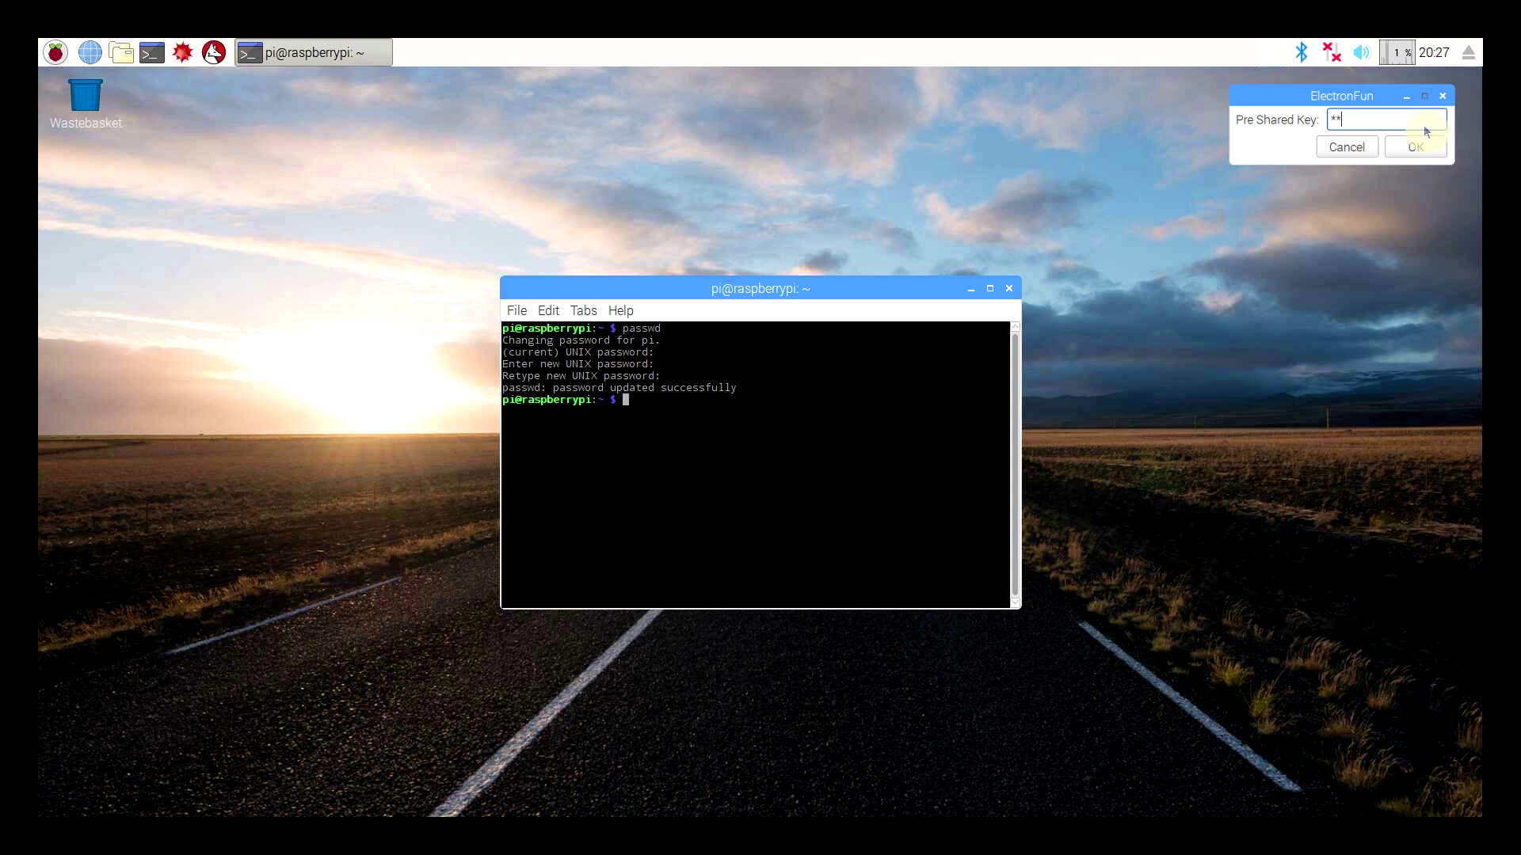
type("********")
left_click(1418, 147)
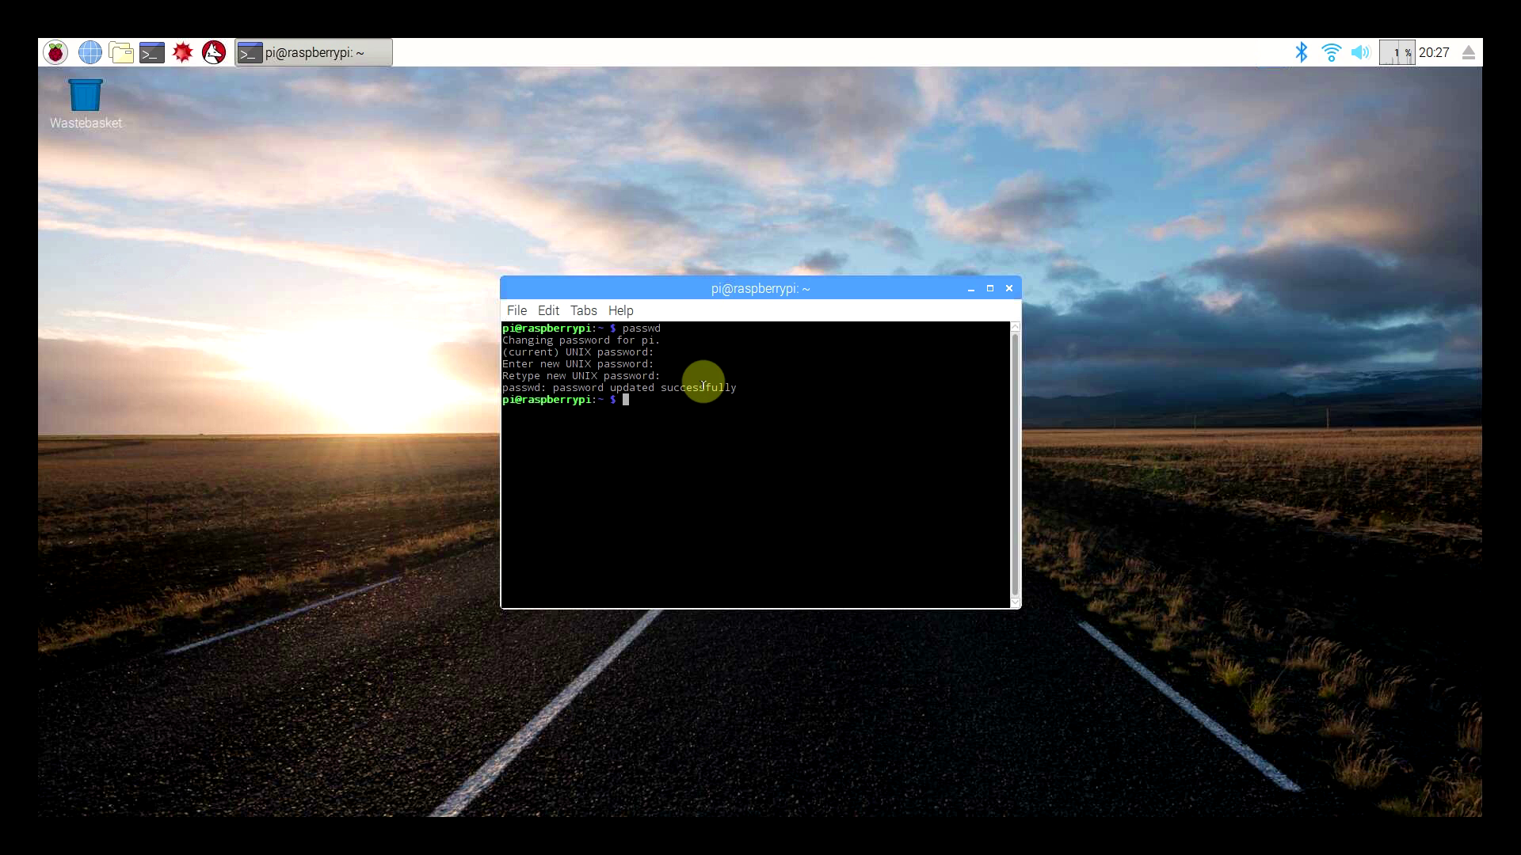
Launch Leafpad as root with sudo leafpad, maximised, and open /boot/config.txt.
type("udo leafpad")
key("Return")
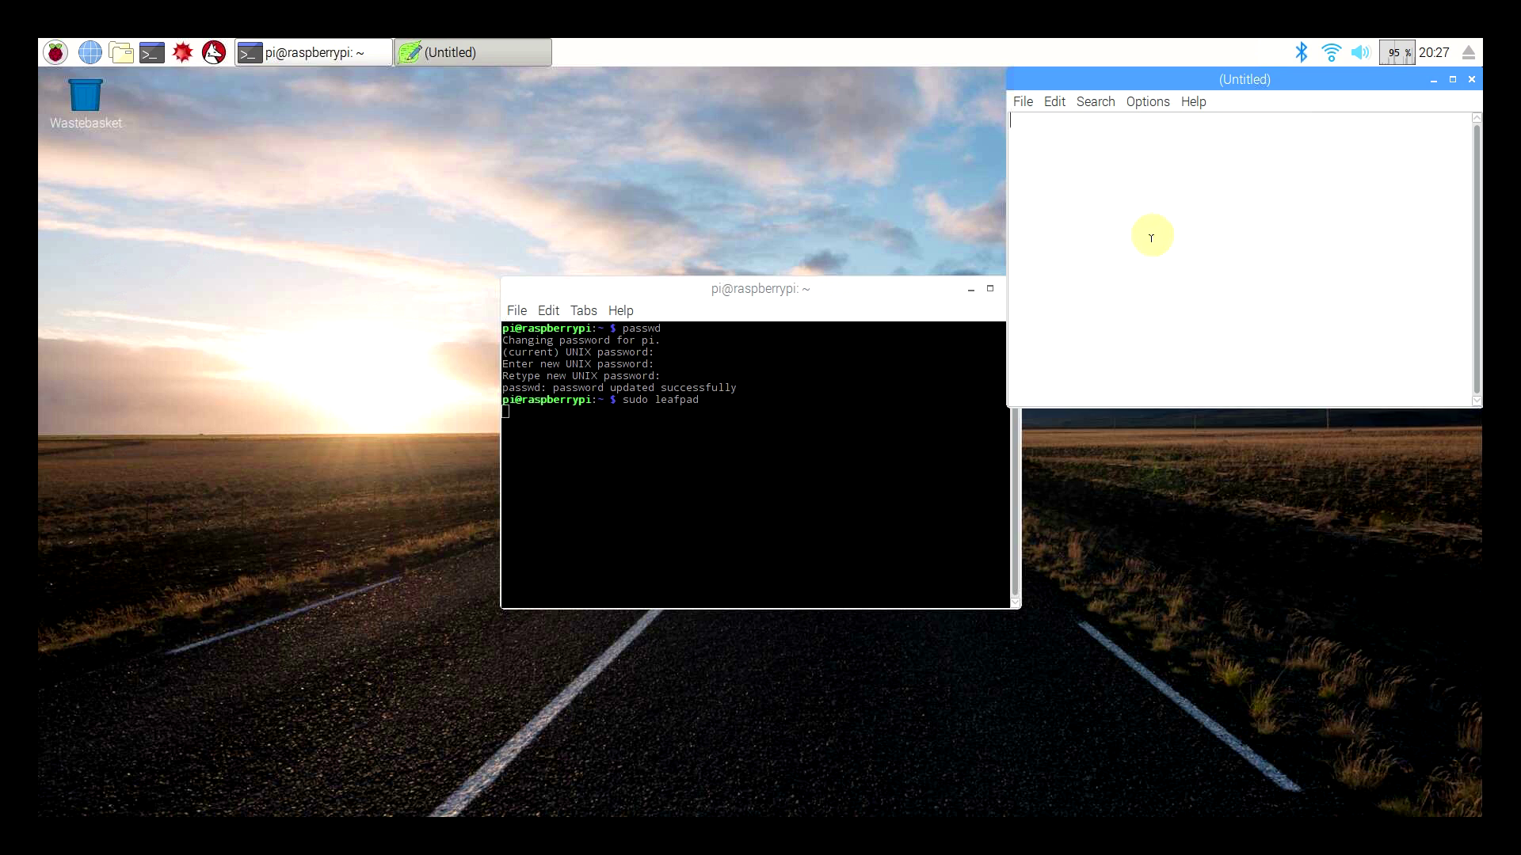
left_click(1453, 79)
left_click(54, 101)
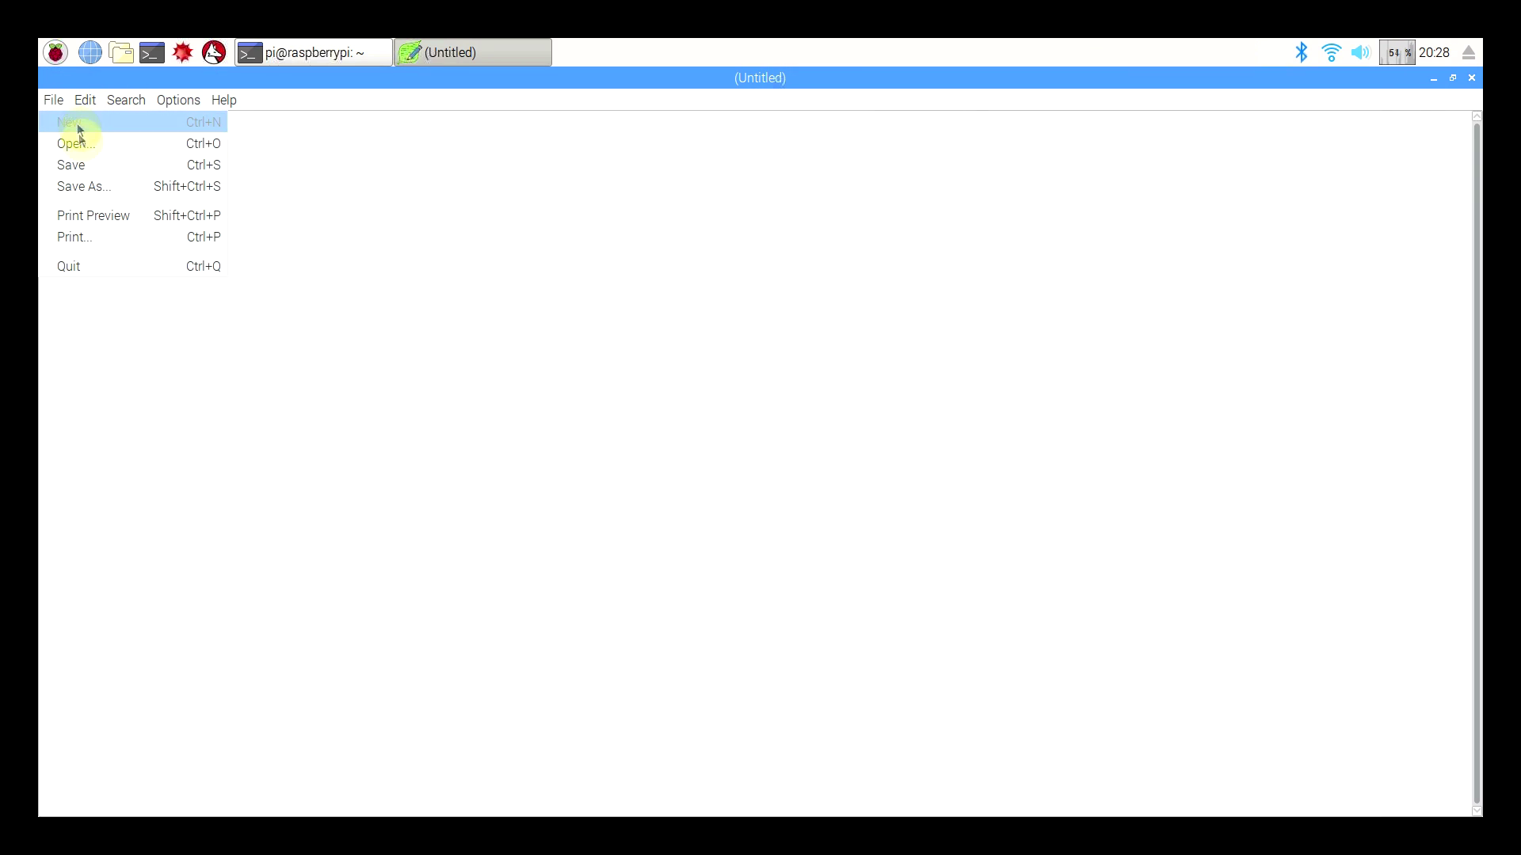
key("Return")
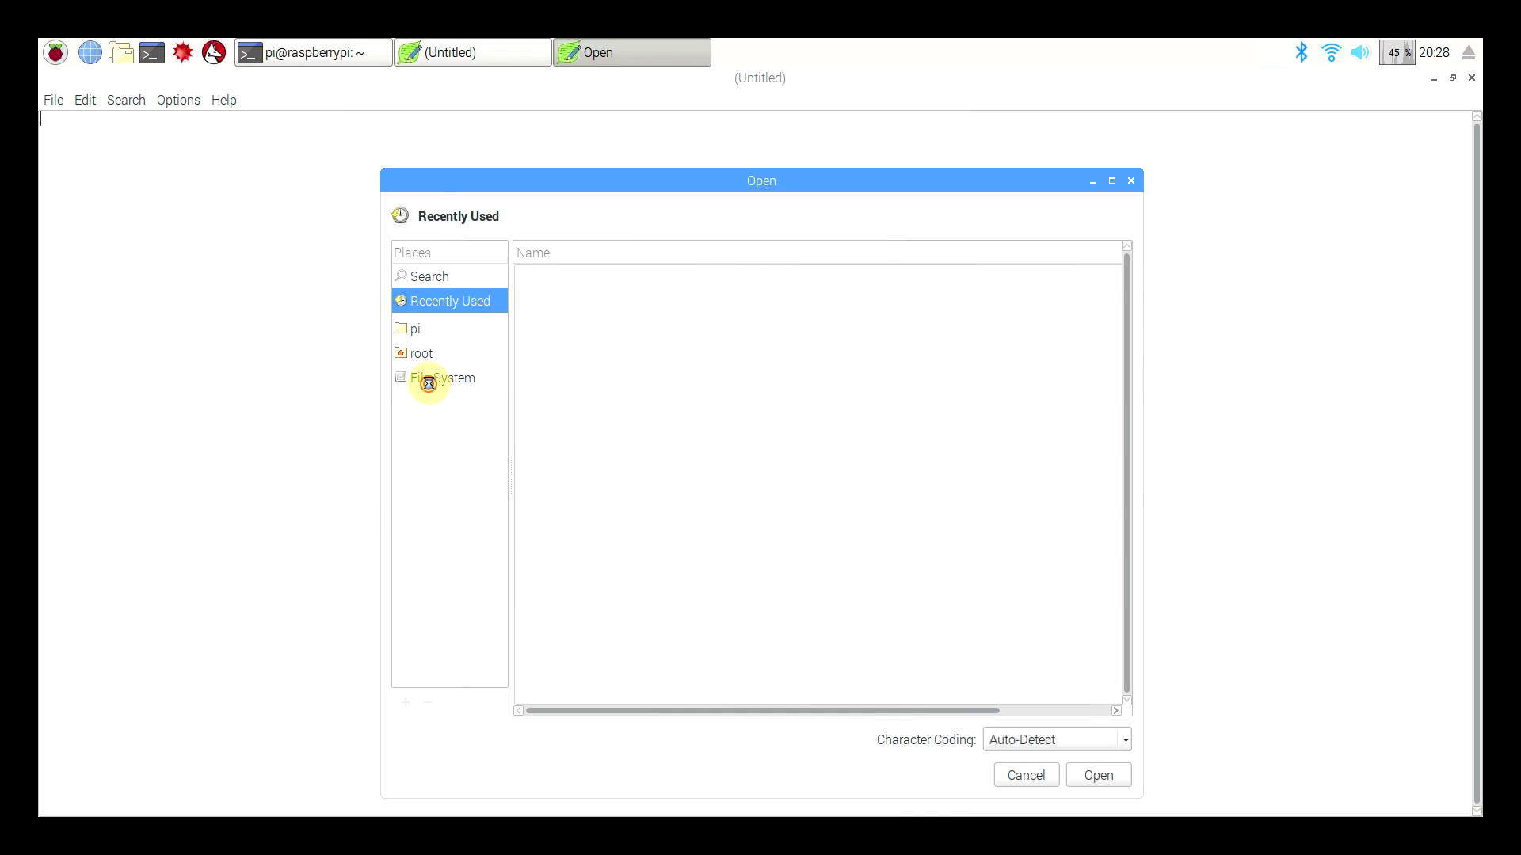
left_click(432, 380)
double_click(554, 305)
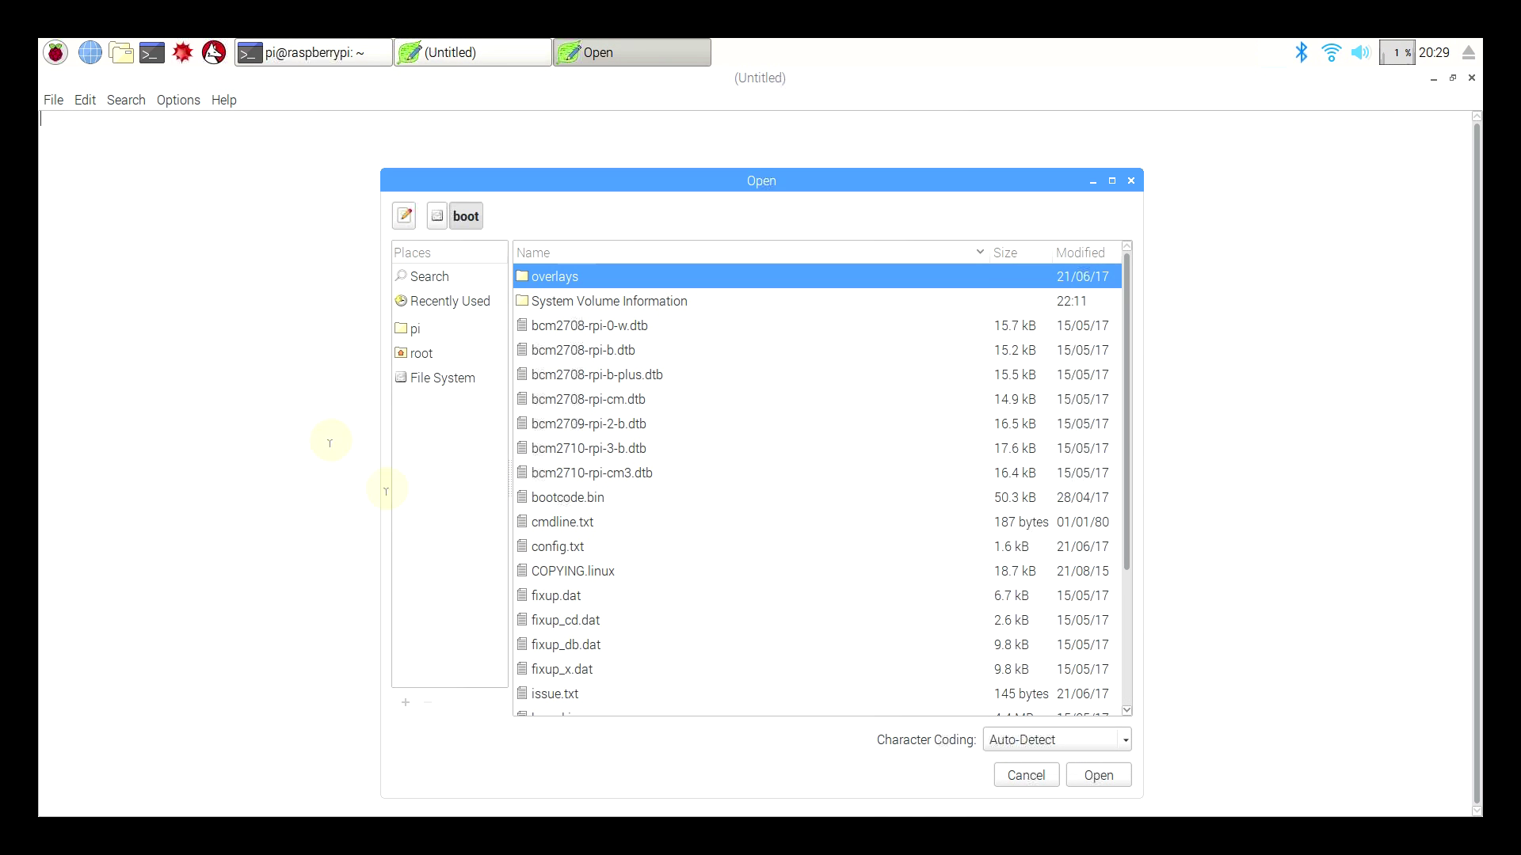
left_click(567, 548)
left_click(1109, 778)
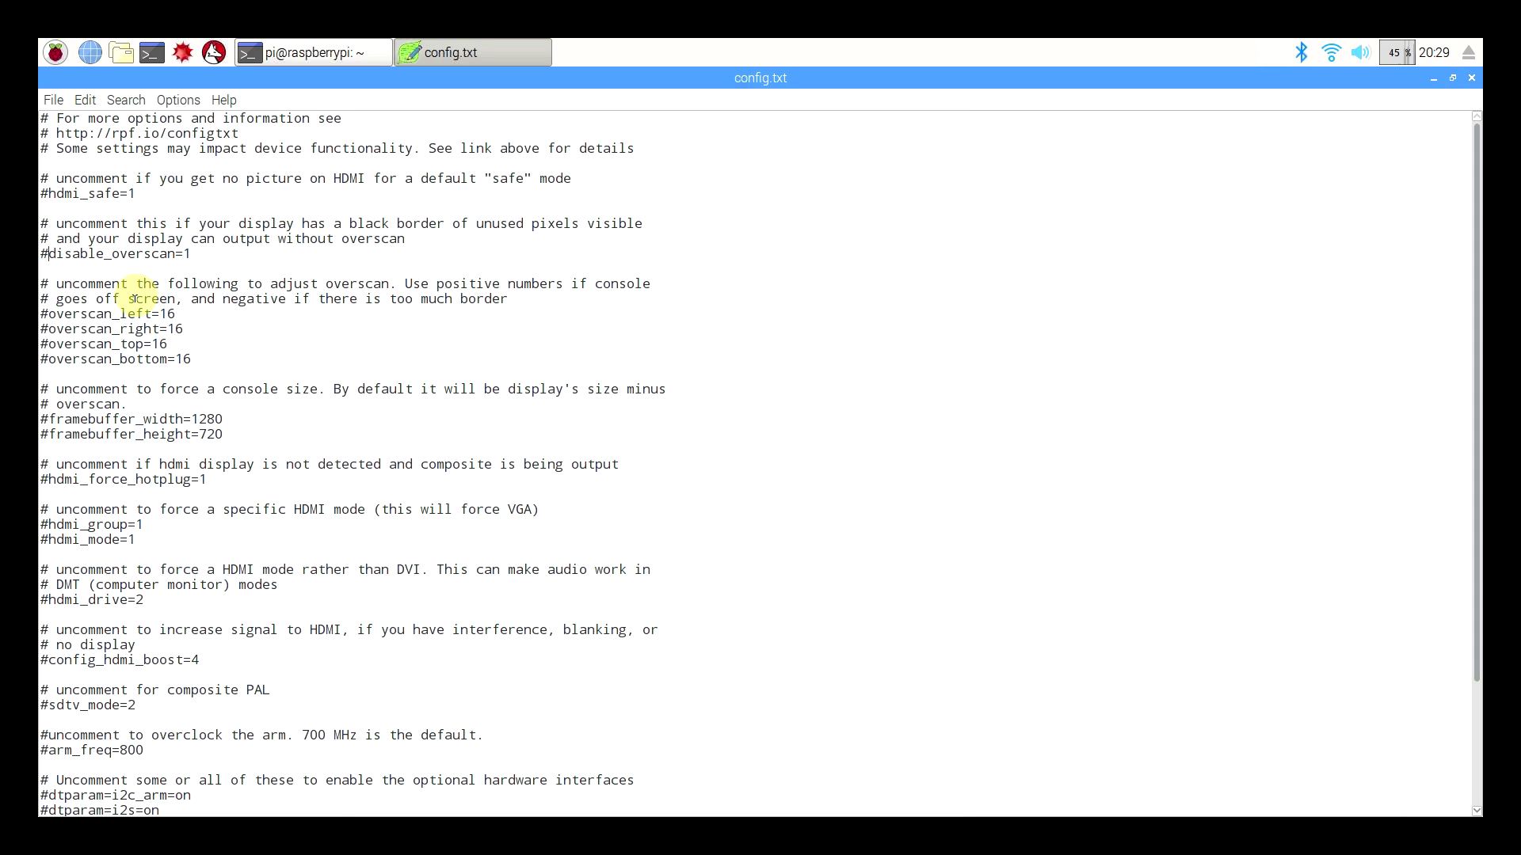
Delete the # before disable_overscan=1, save config.txt and close Leafpad.
key("Delete")
left_click(53, 99)
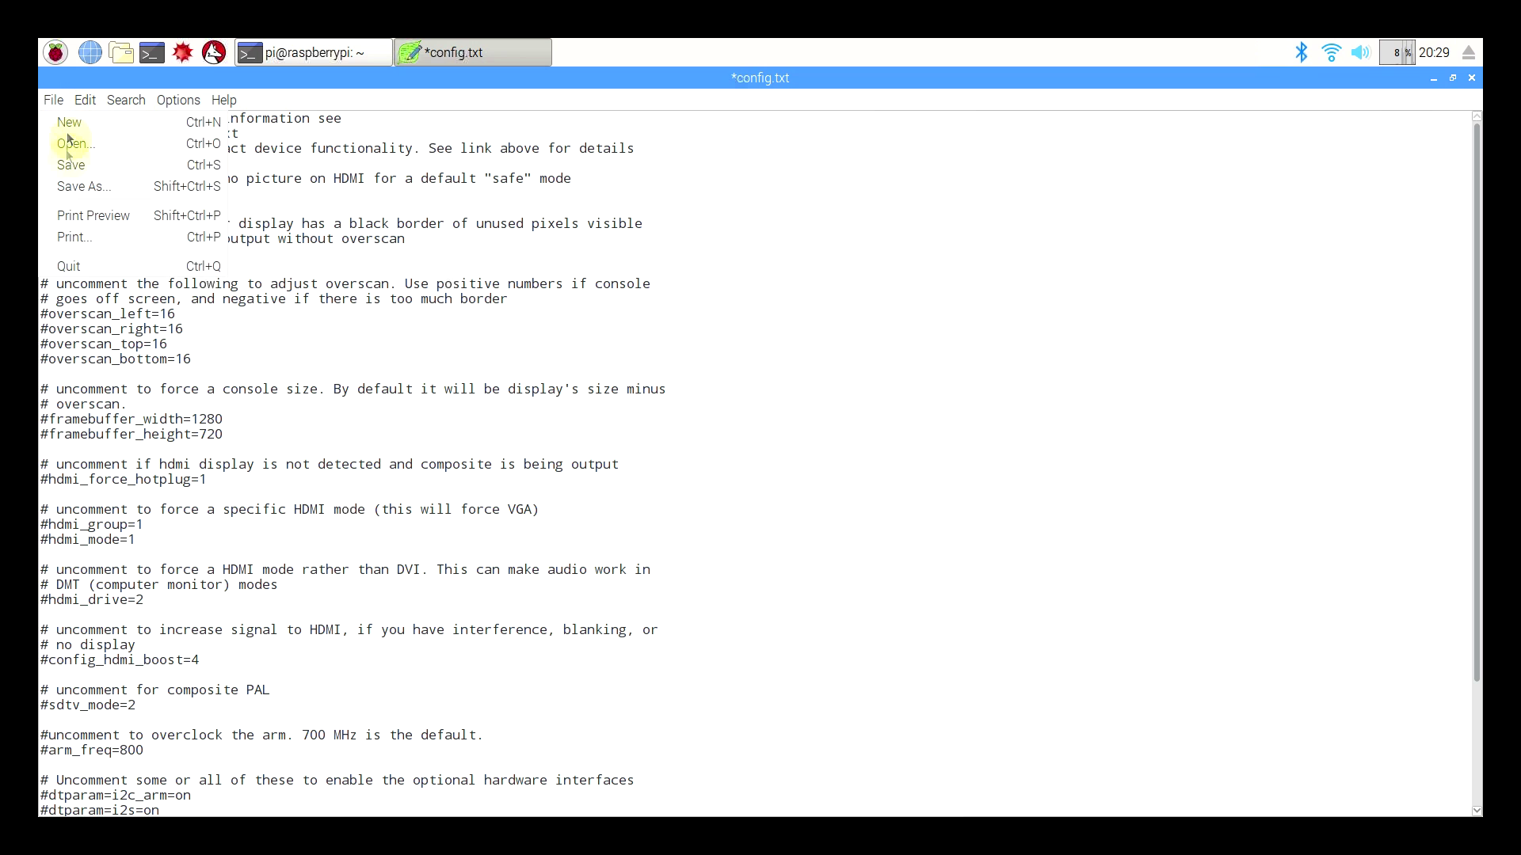
left_click(70, 165)
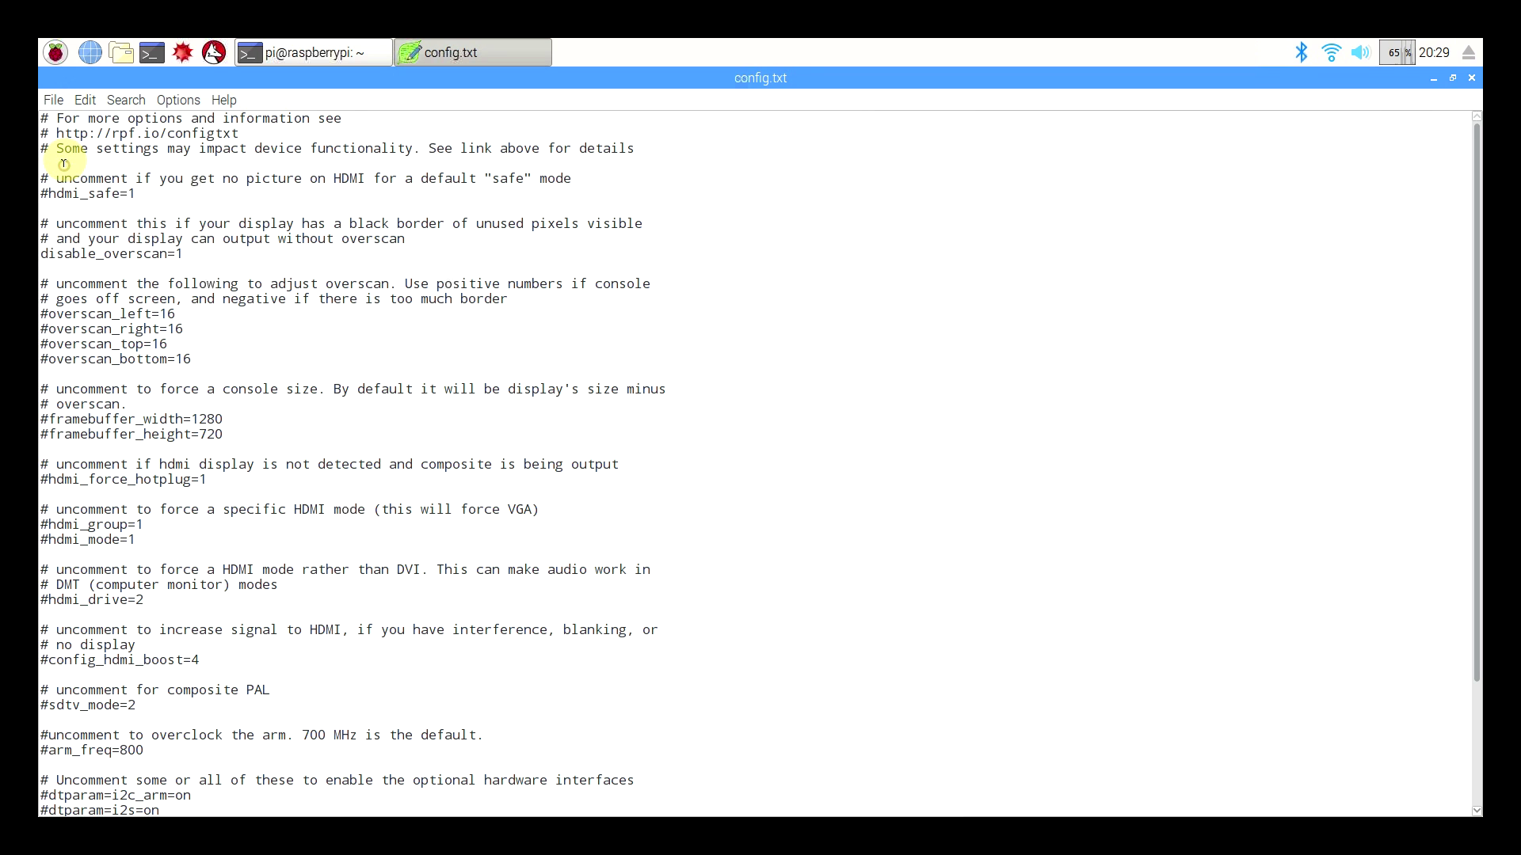
left_click(1472, 78)
left_click(55, 52)
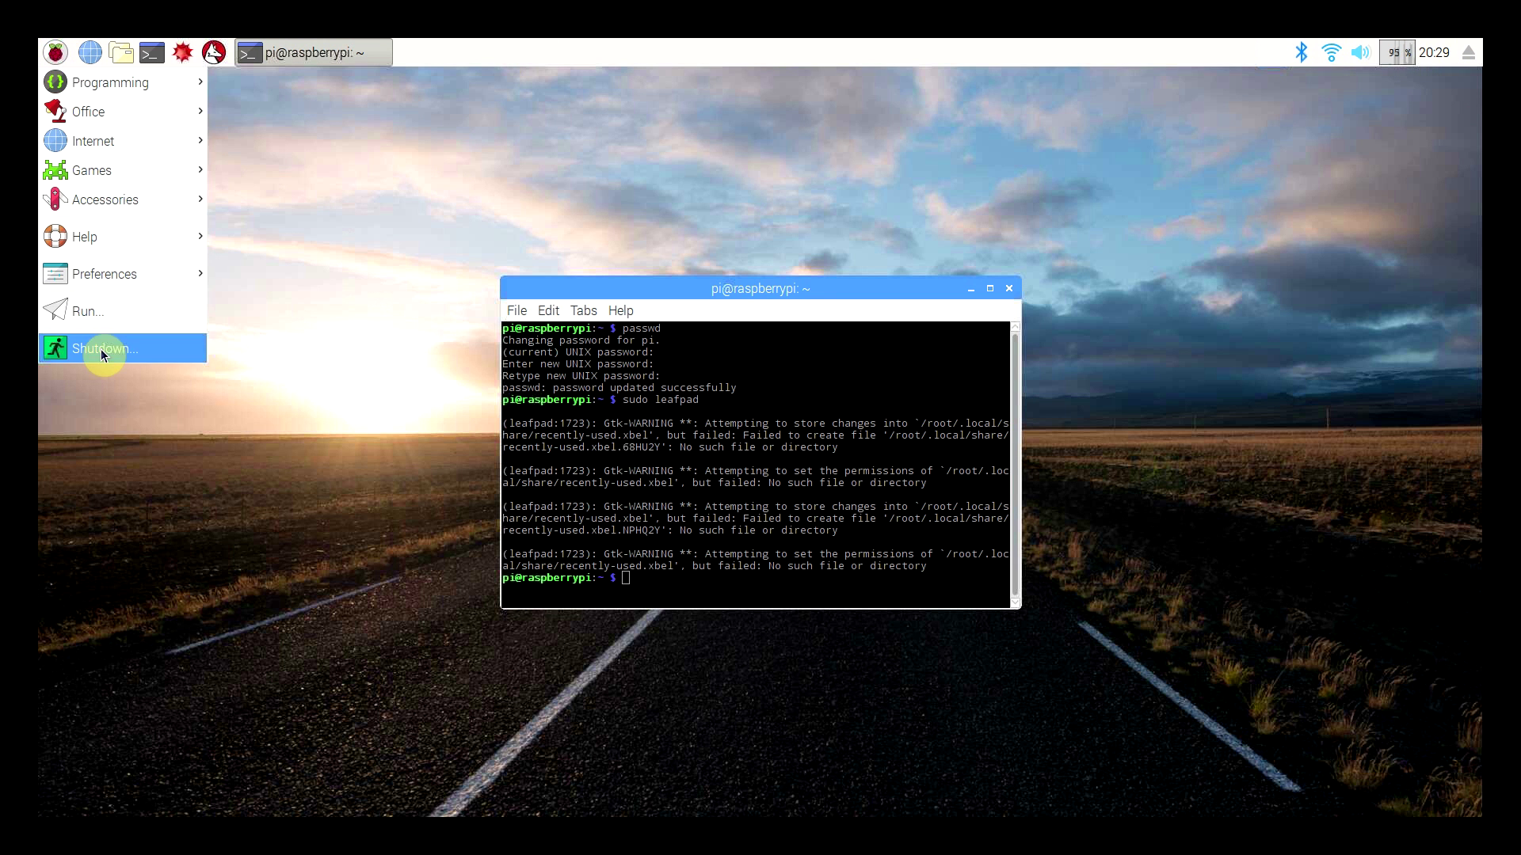
Reboot the Raspberry Pi via Shutdown Options.
left_click(103, 352)
left_click(790, 451)
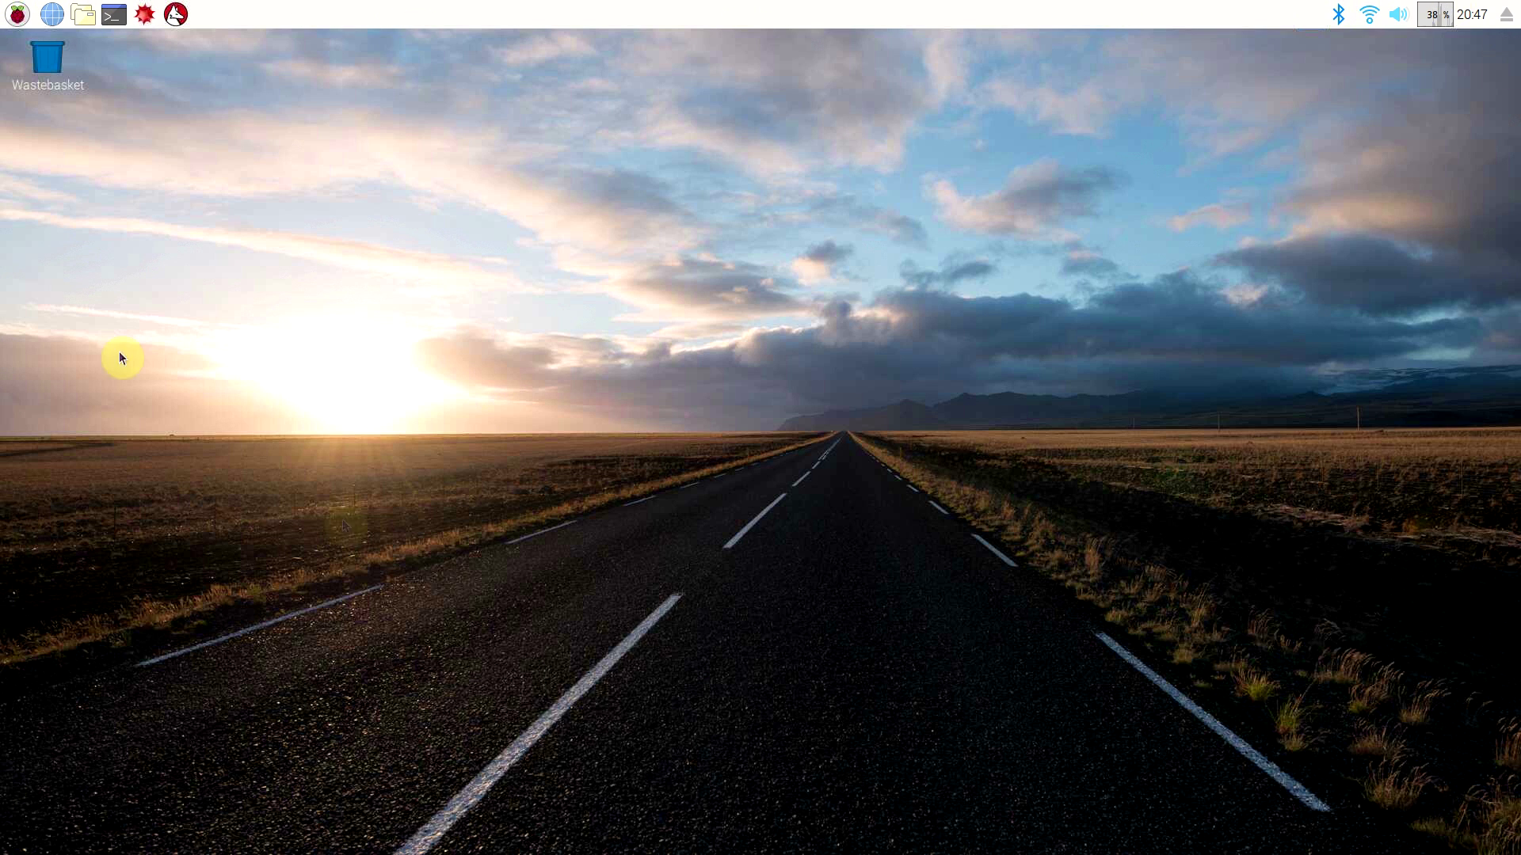
In a new LXTerminal window, refresh the package lists with sudo apt update.
left_click(116, 21)
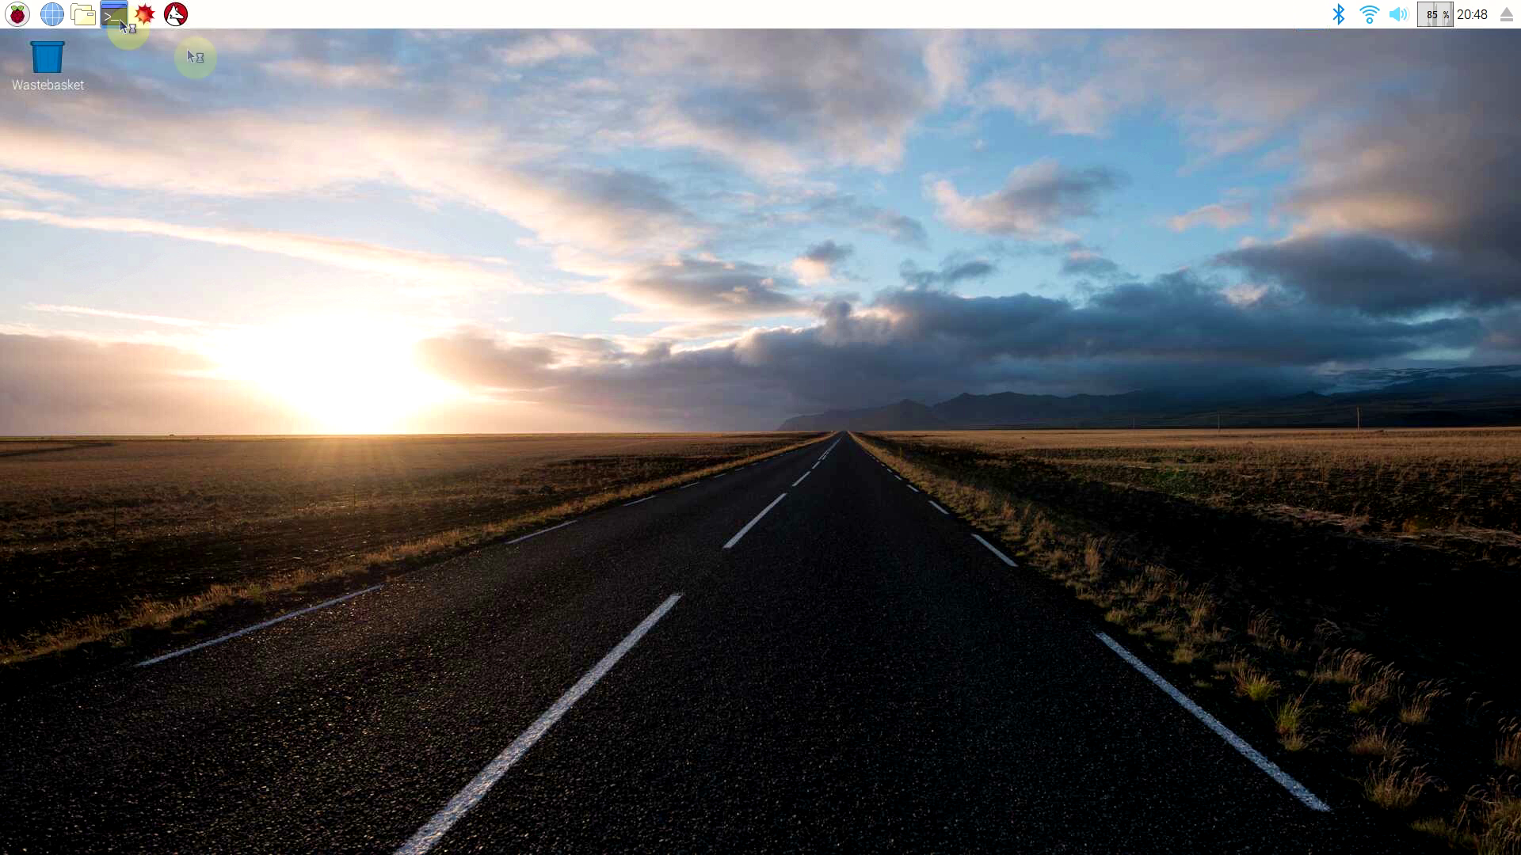
type("sudo apt upd")
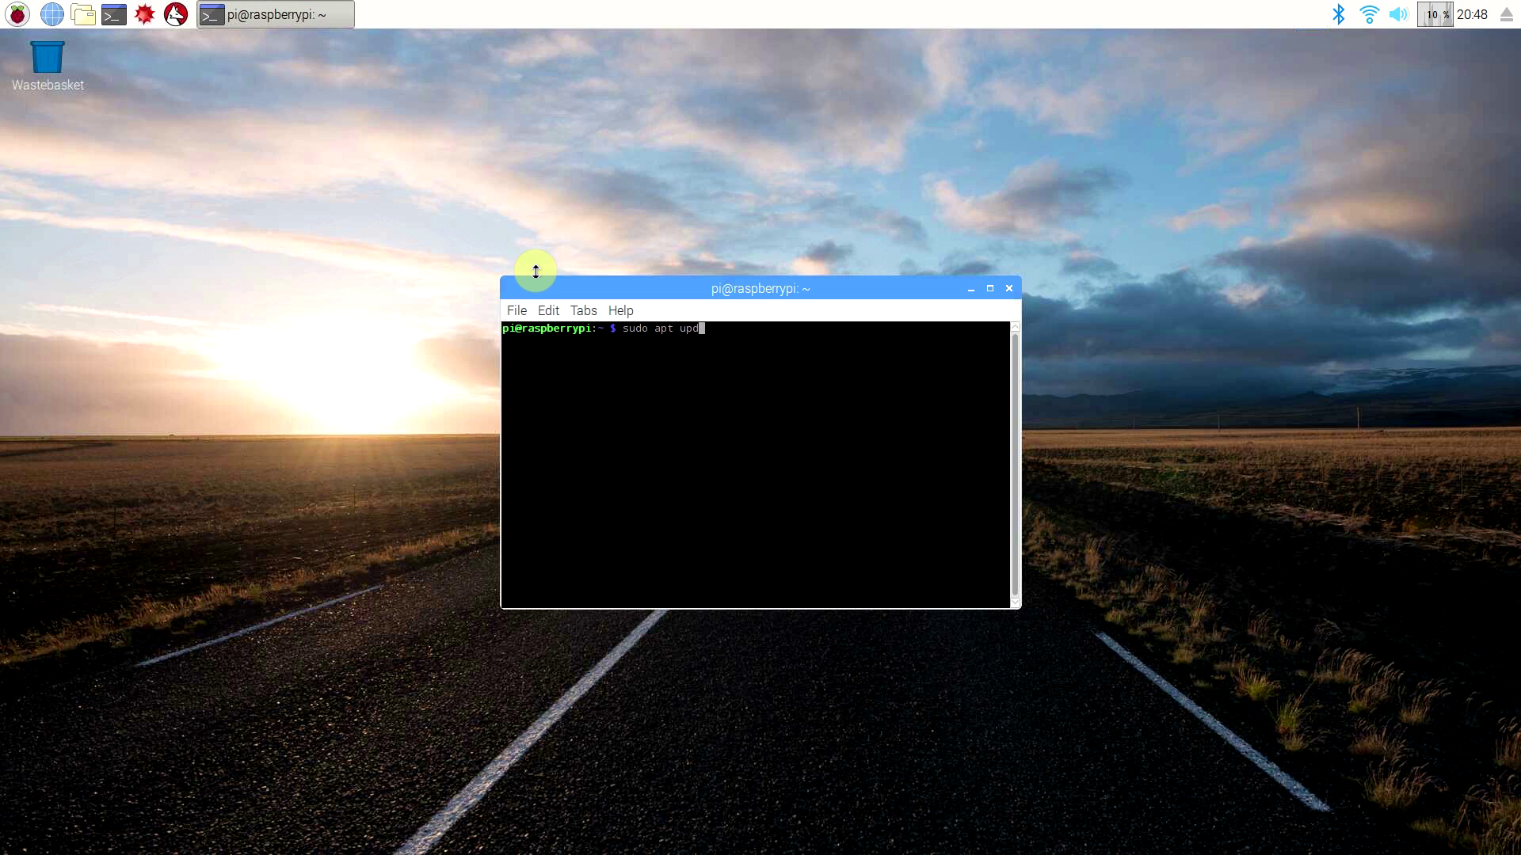
type("ate")
key("Return")
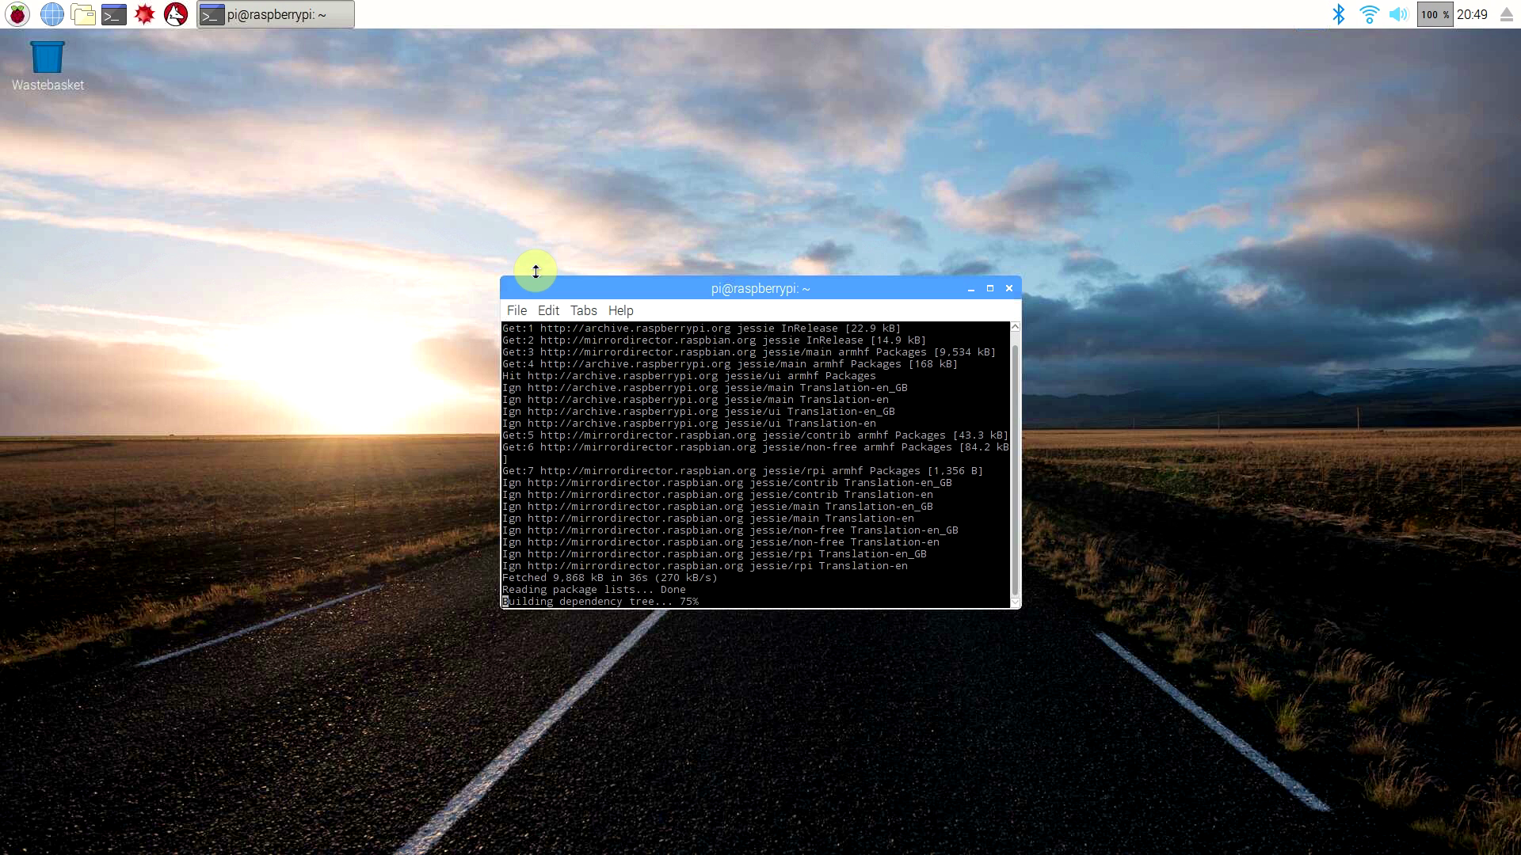
Run sudo apt upgrade, confirm the 9 upgrades with y, and close the terminal.
type("sudo apt")
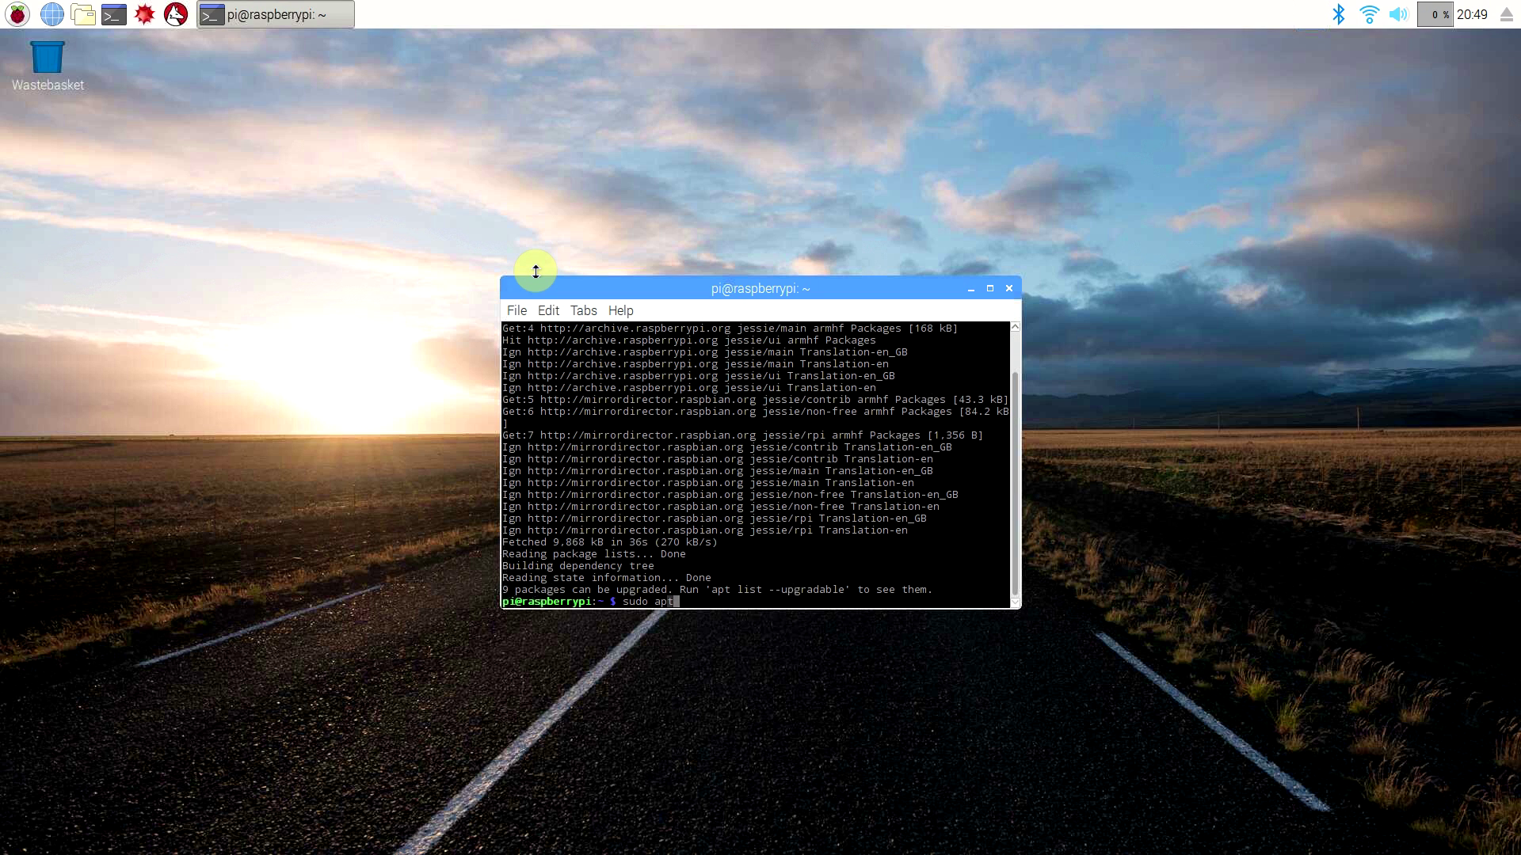
type(" upgrade")
key("Return")
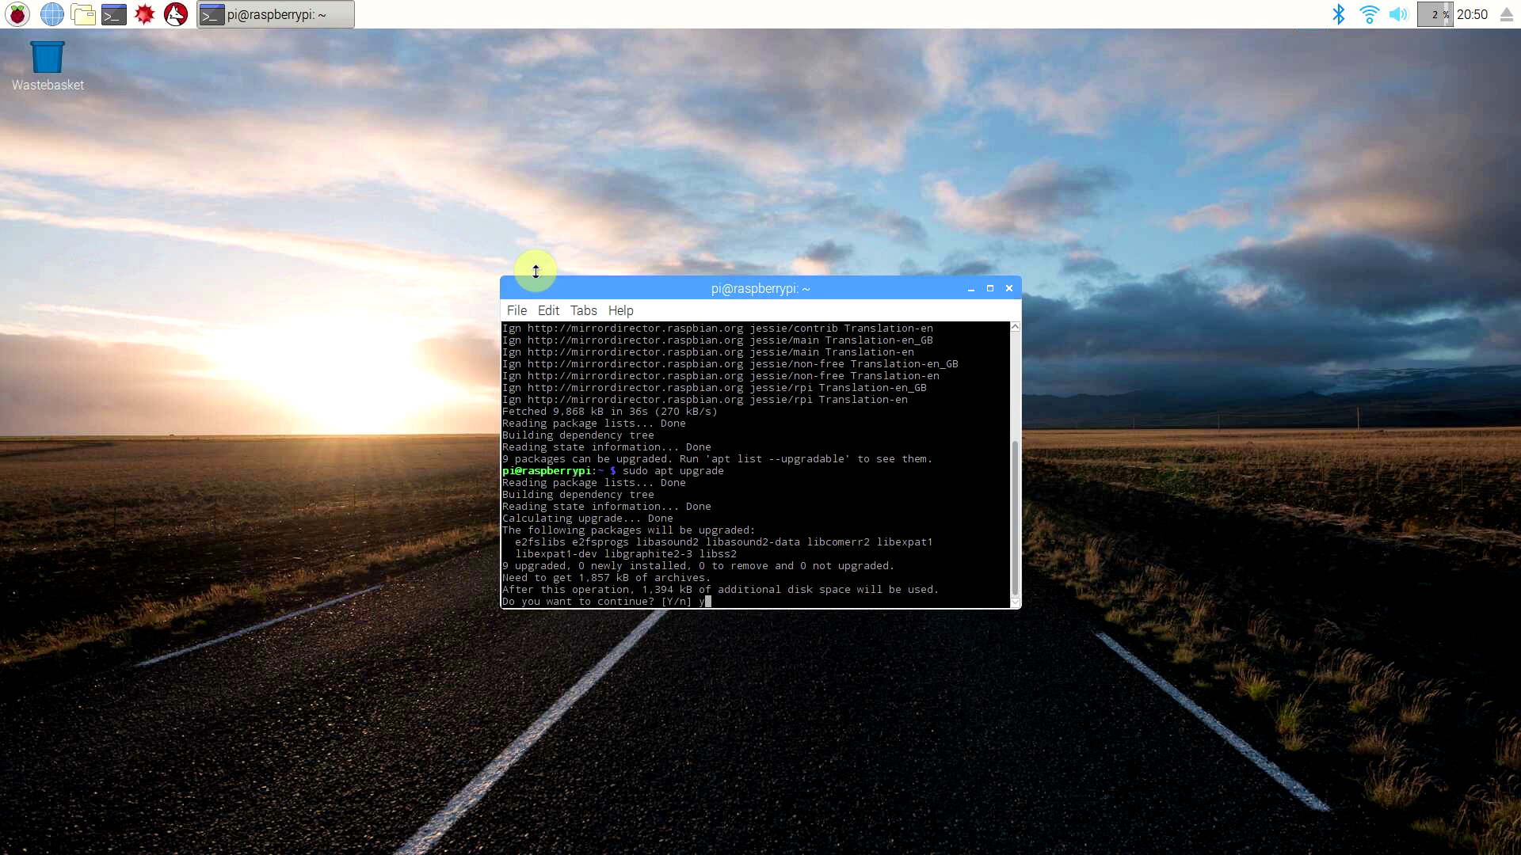
type("y")
key("Return")
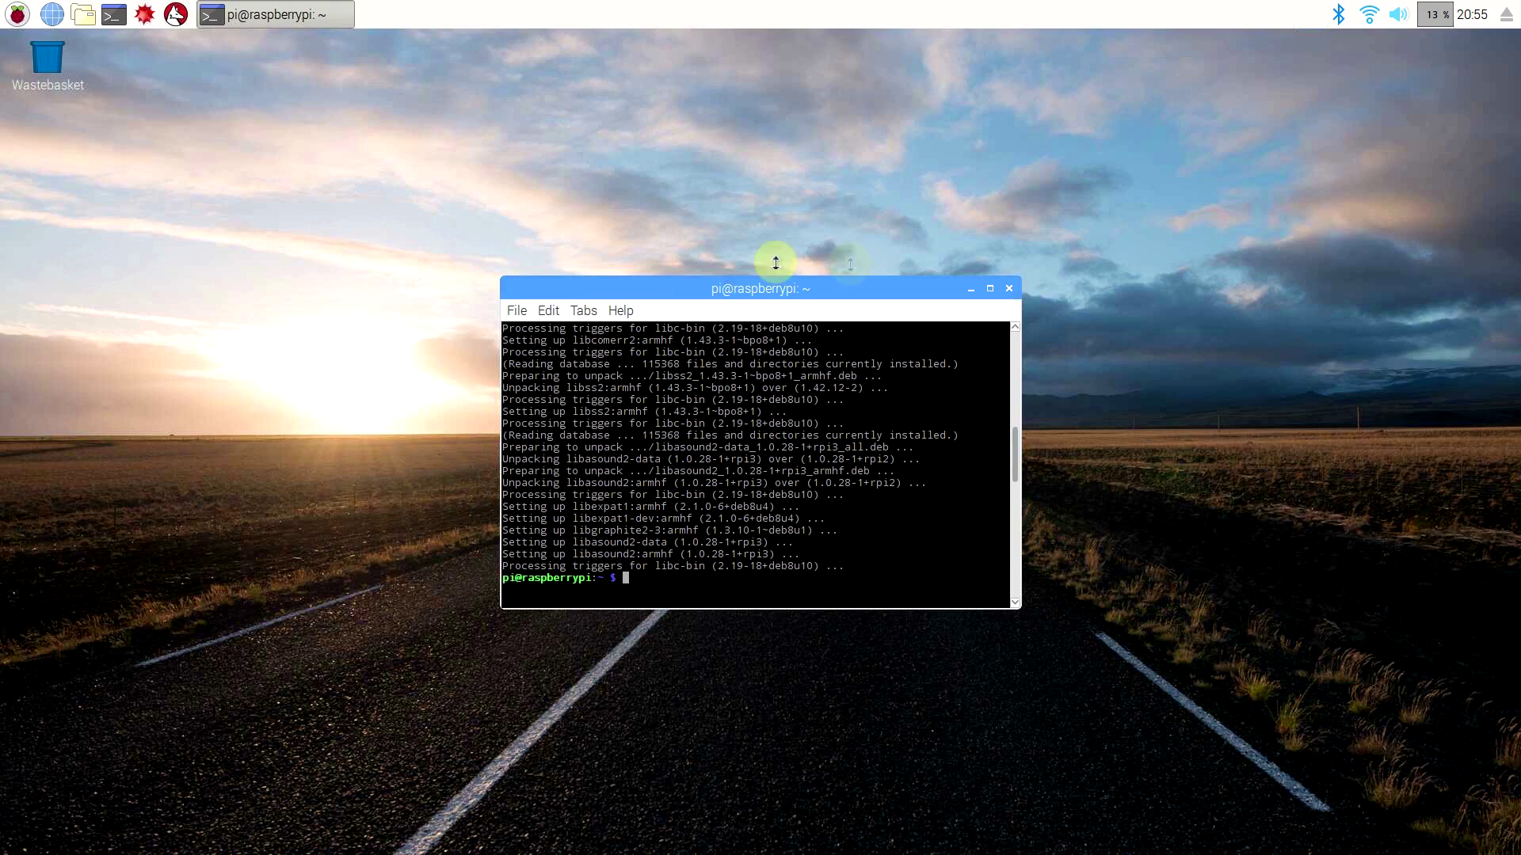
left_click(1008, 289)
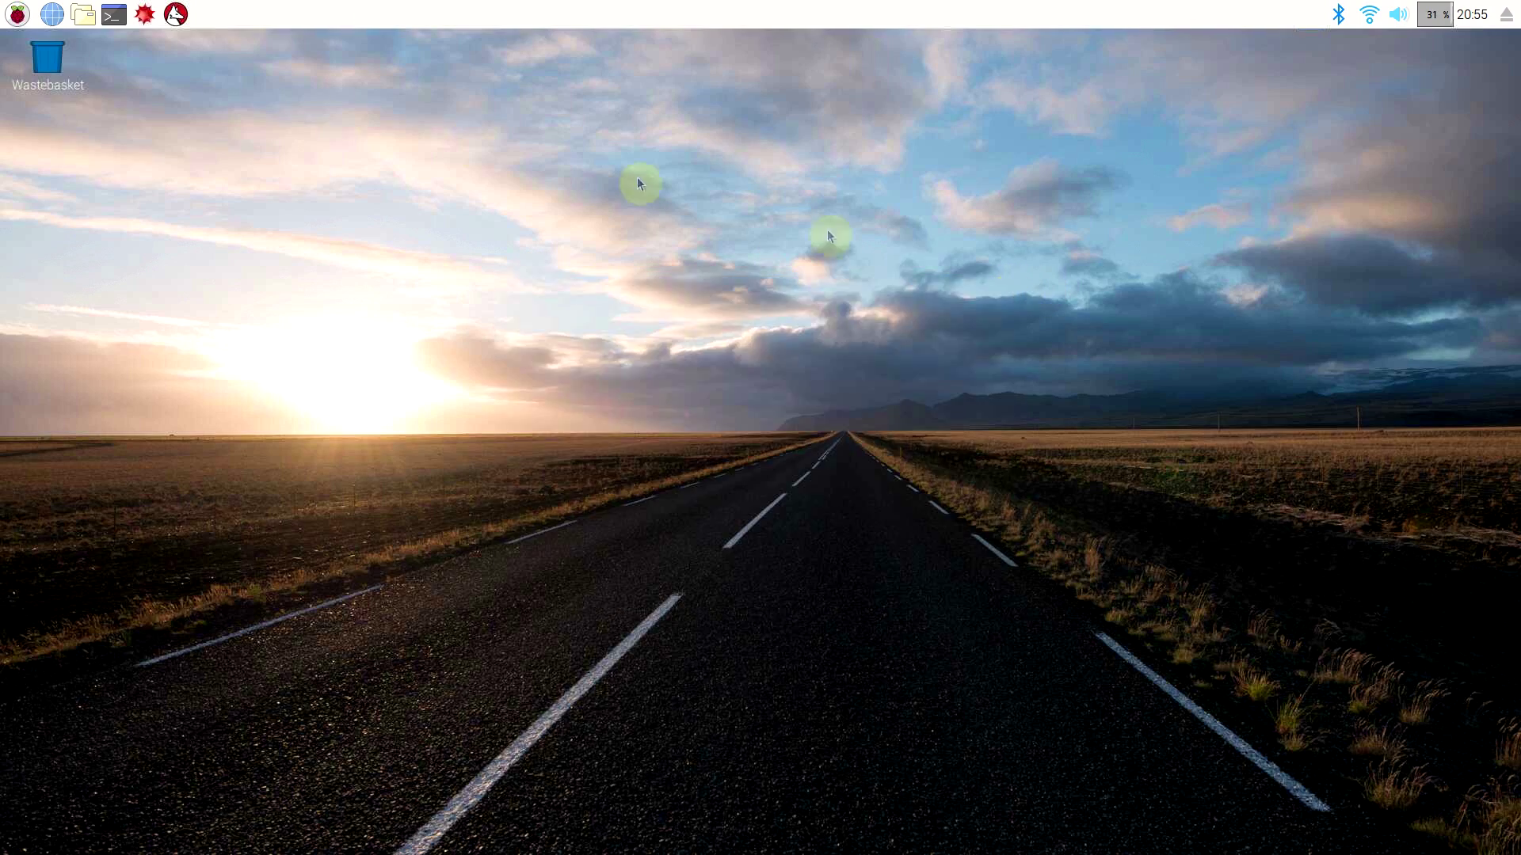
Launch LibreOffice Writer maximised and zoom the page to 120%.
left_click(17, 13)
mouse_move(95, 73)
left_click(255, 220)
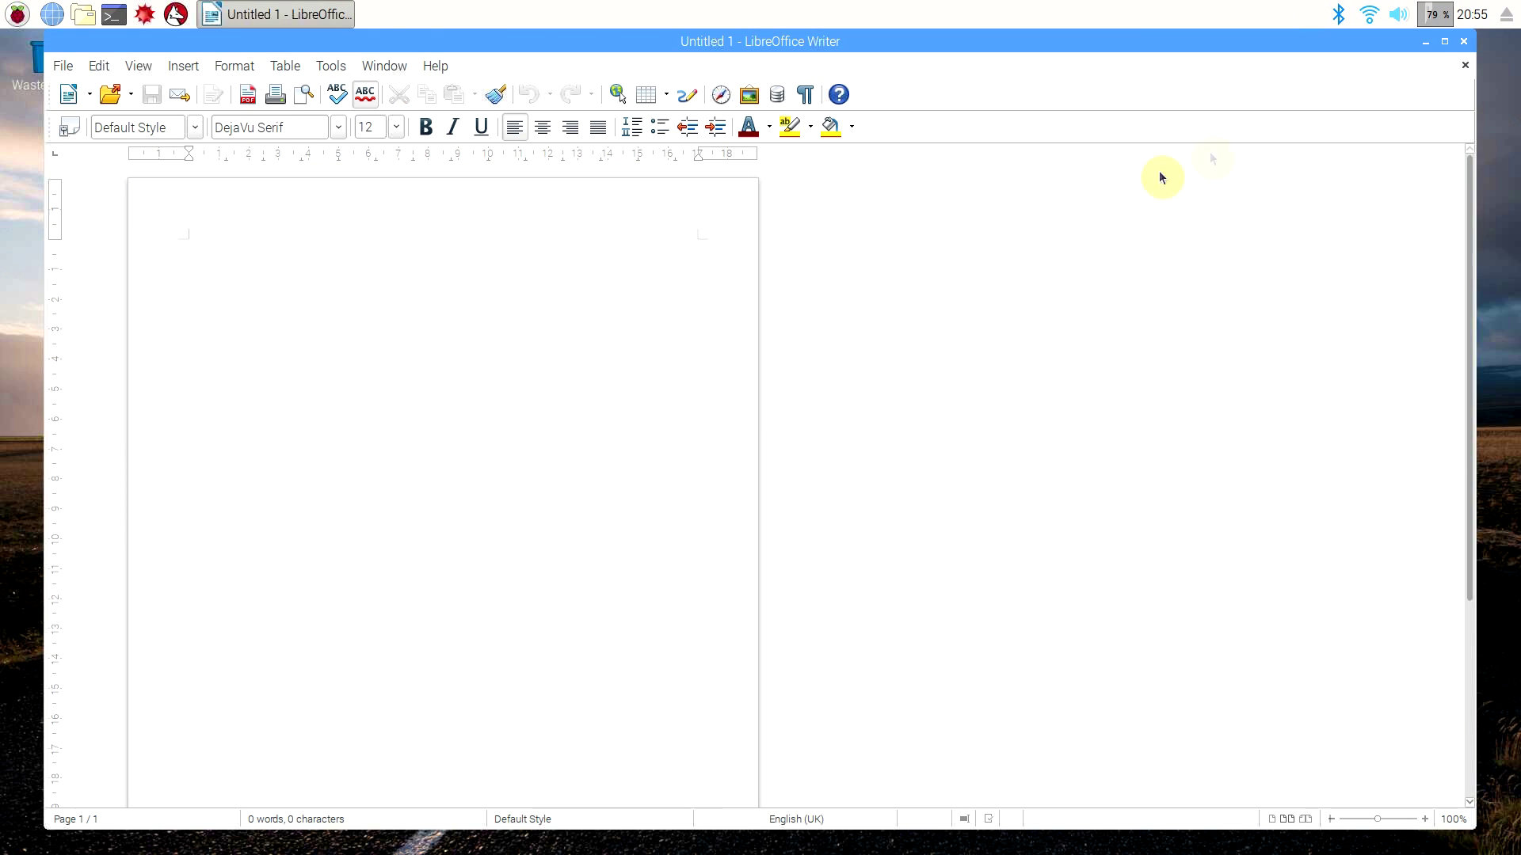
left_click(1451, 40)
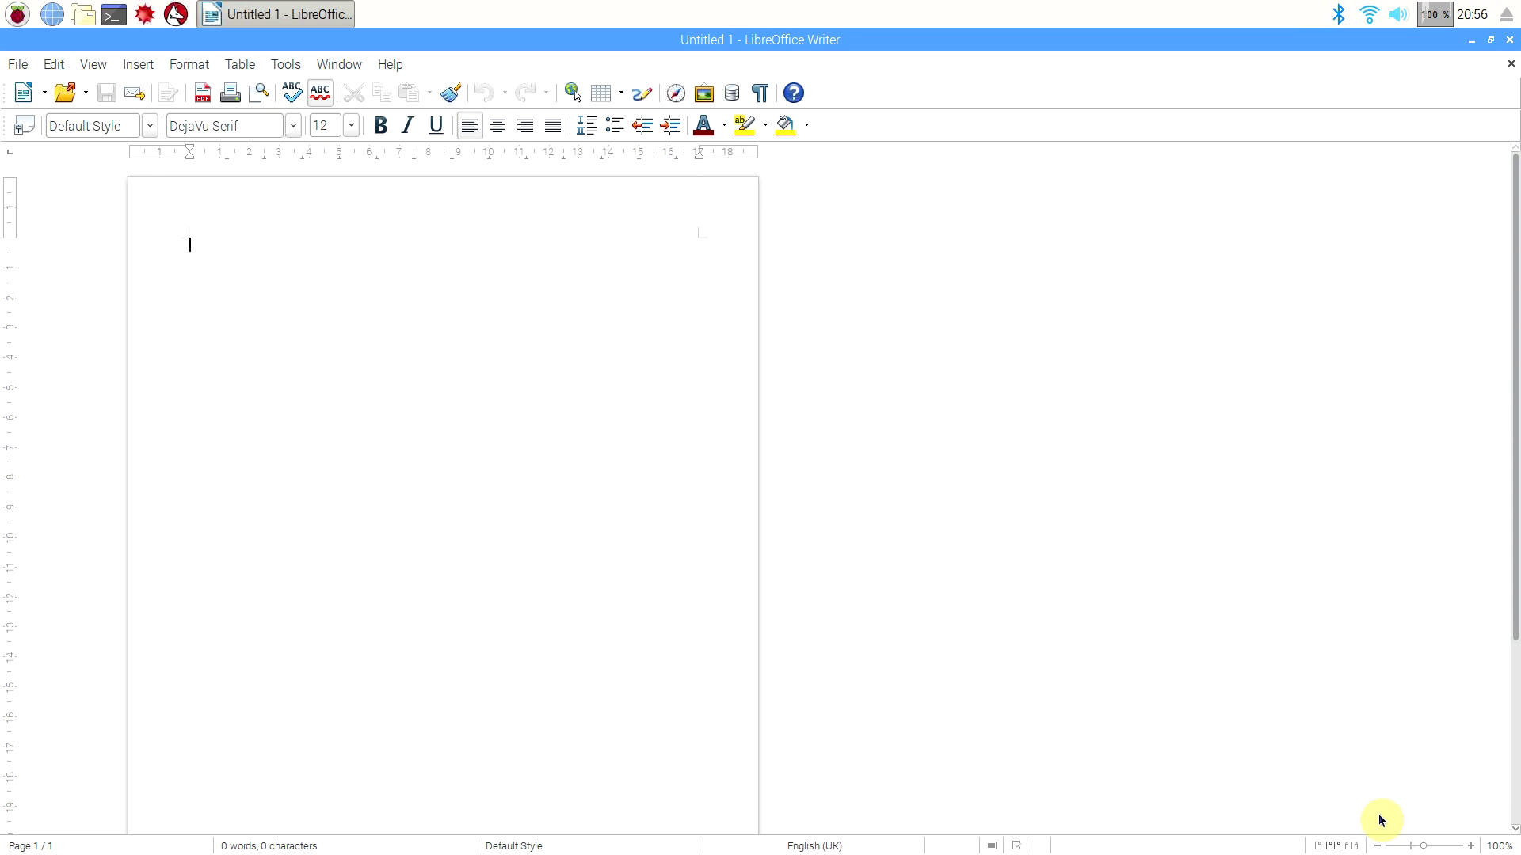
left_click(1474, 846)
left_click(1474, 846)
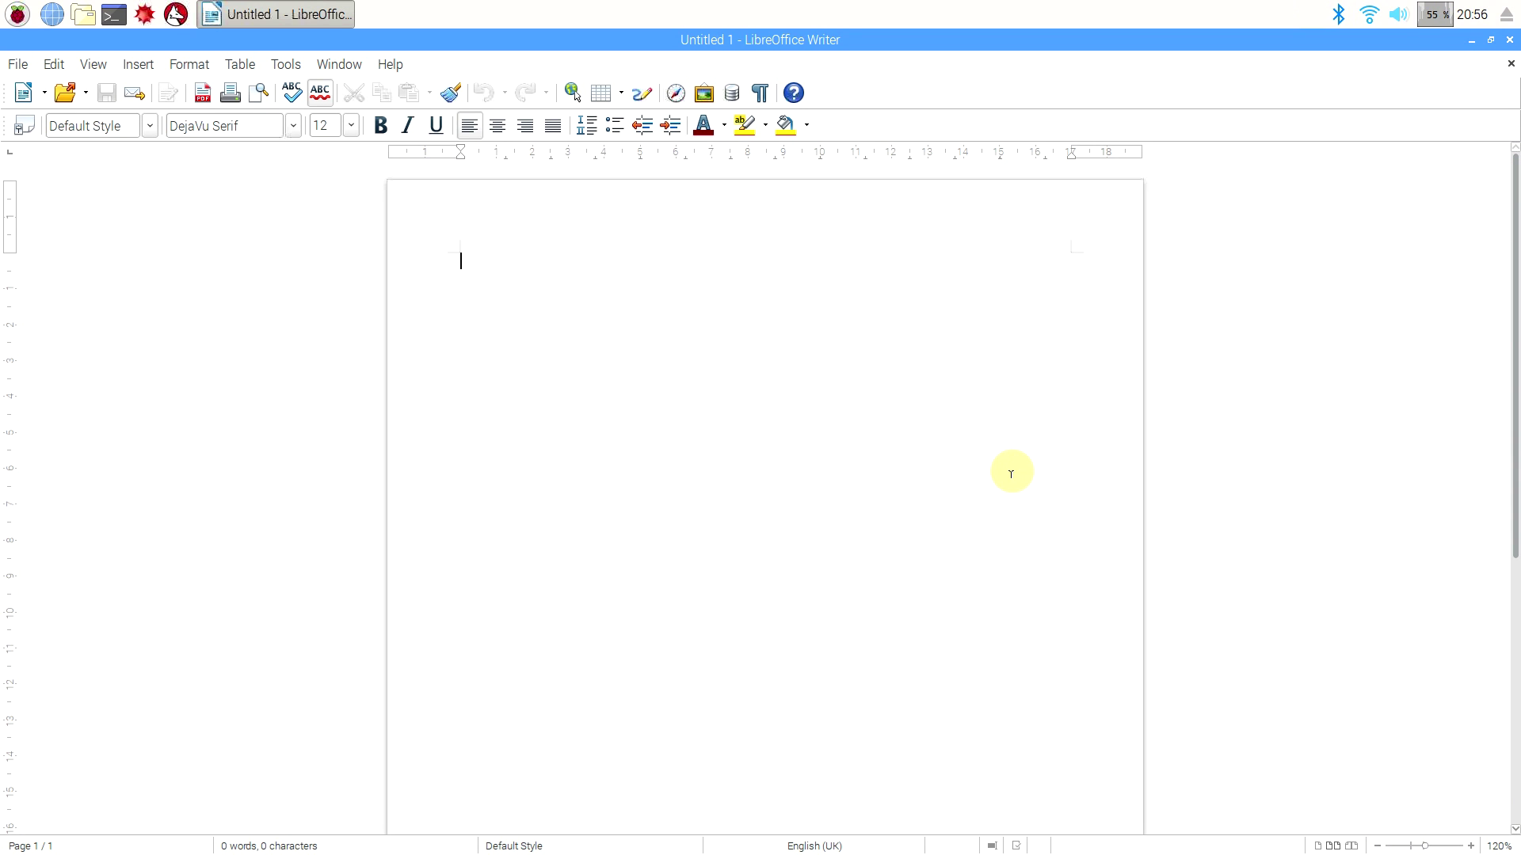
Type 'Thanks for watching' and format it as 44 pt bold, centred text.
type("Thanks for watching")
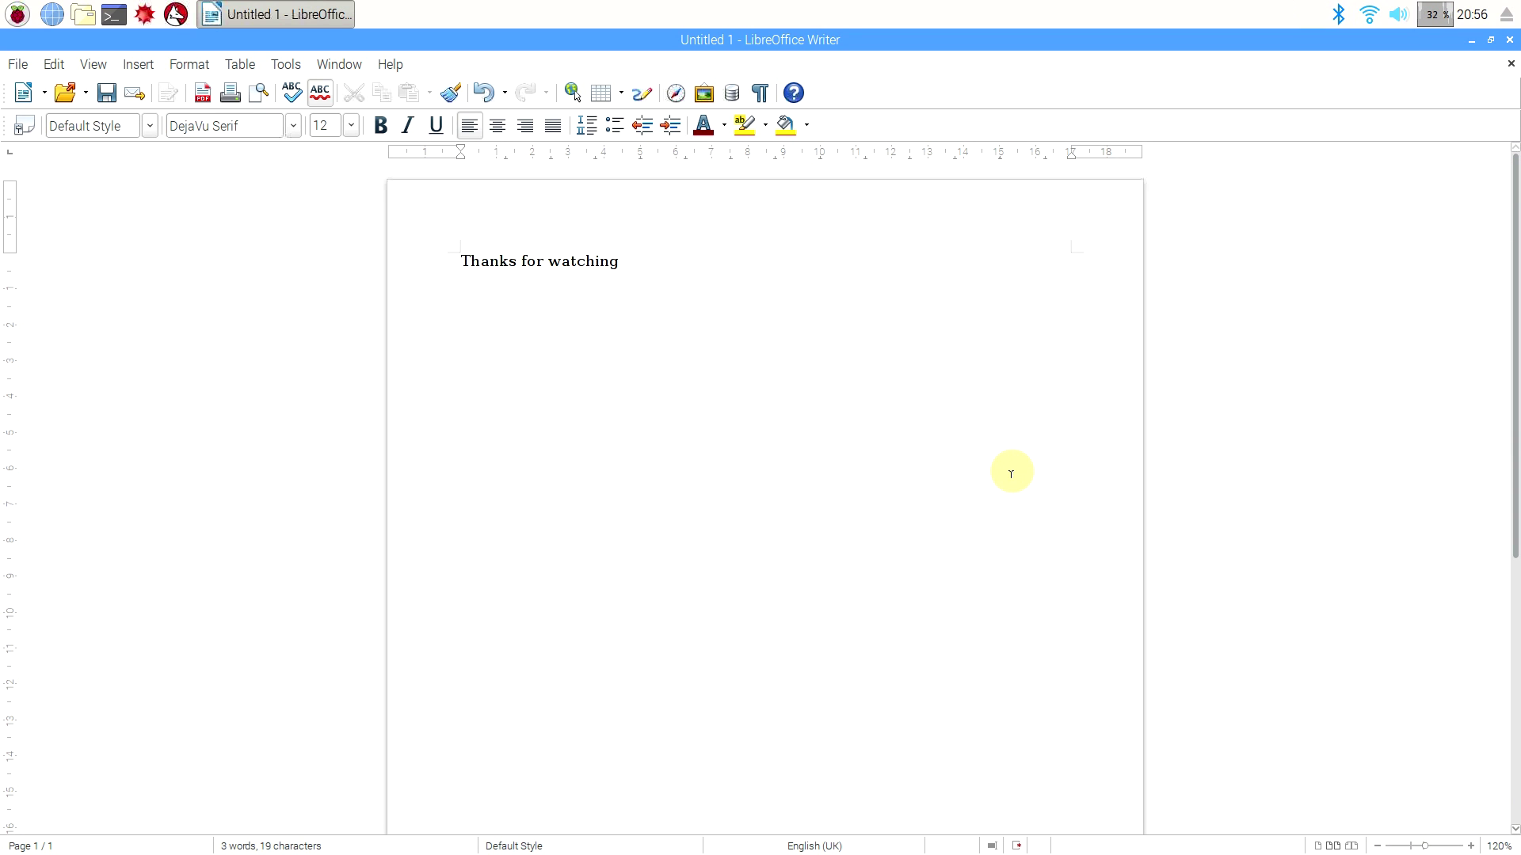
key("ctrl+a")
left_click(351, 125)
type("44")
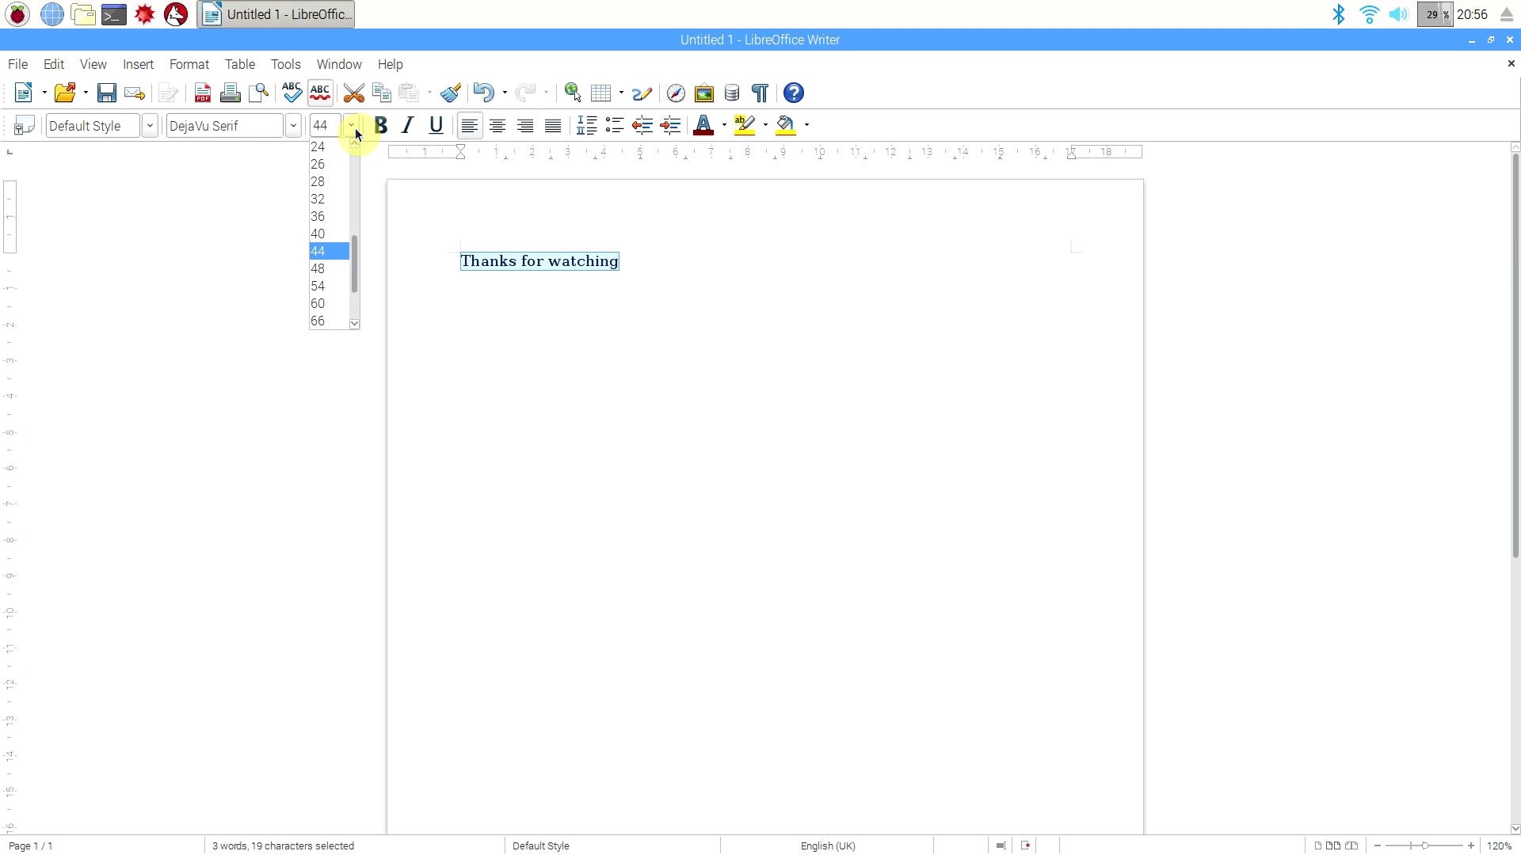
key("Return")
left_click(381, 128)
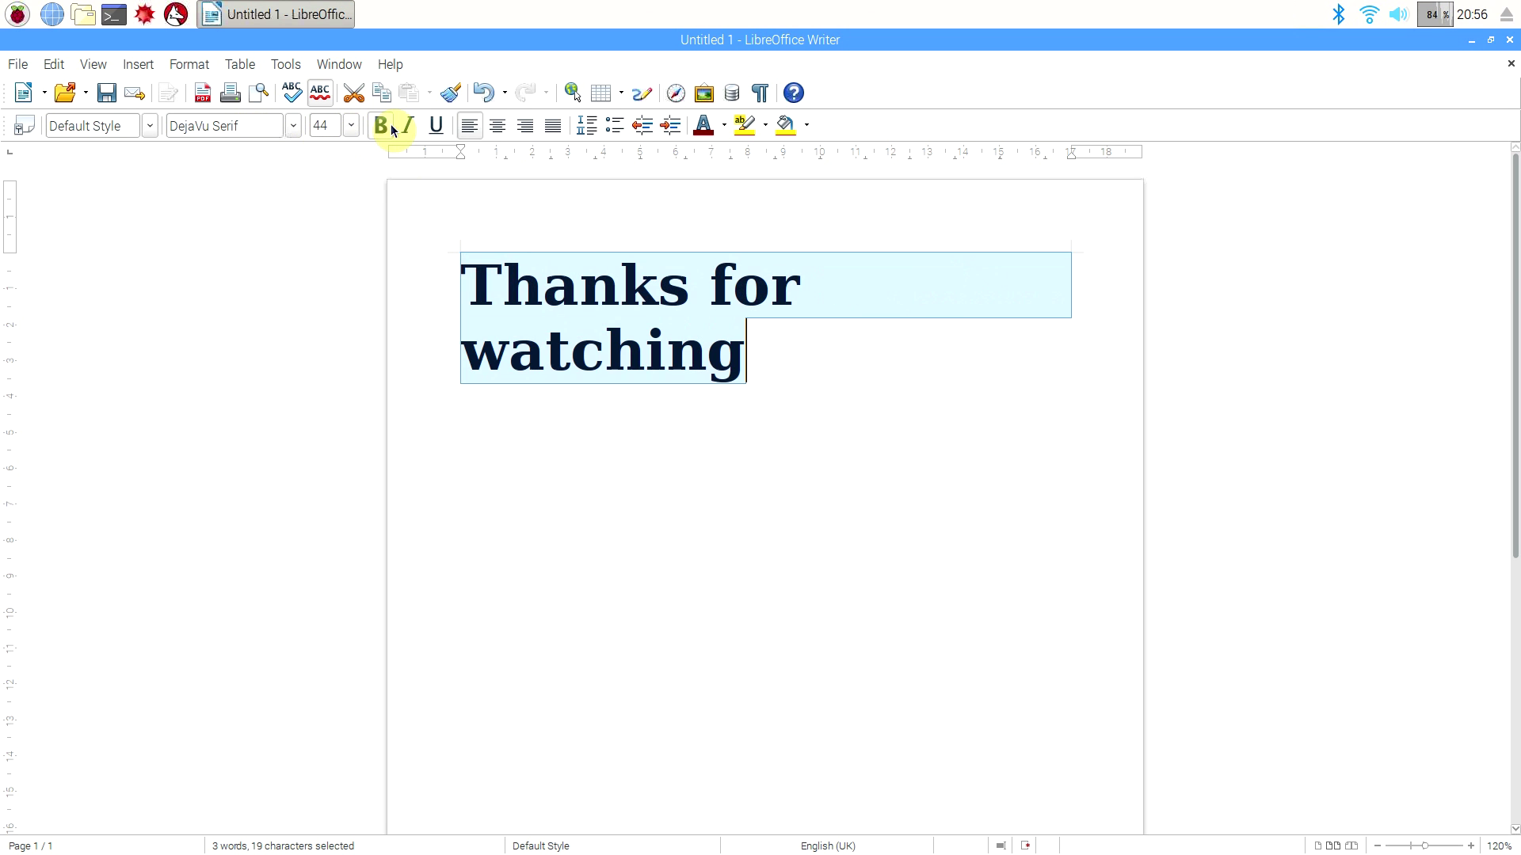
left_click(497, 126)
left_click(865, 468)
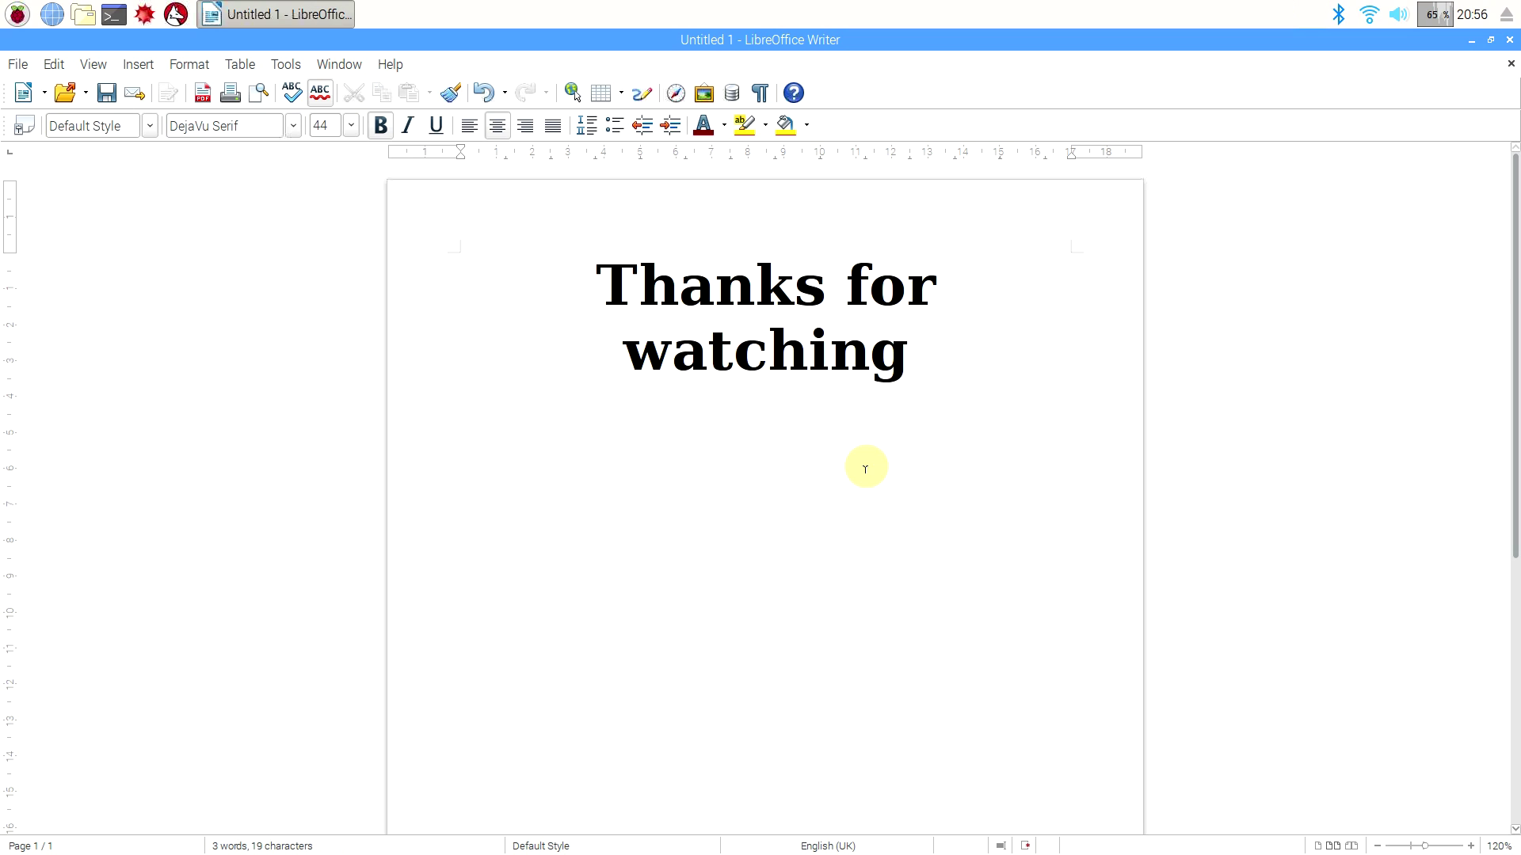